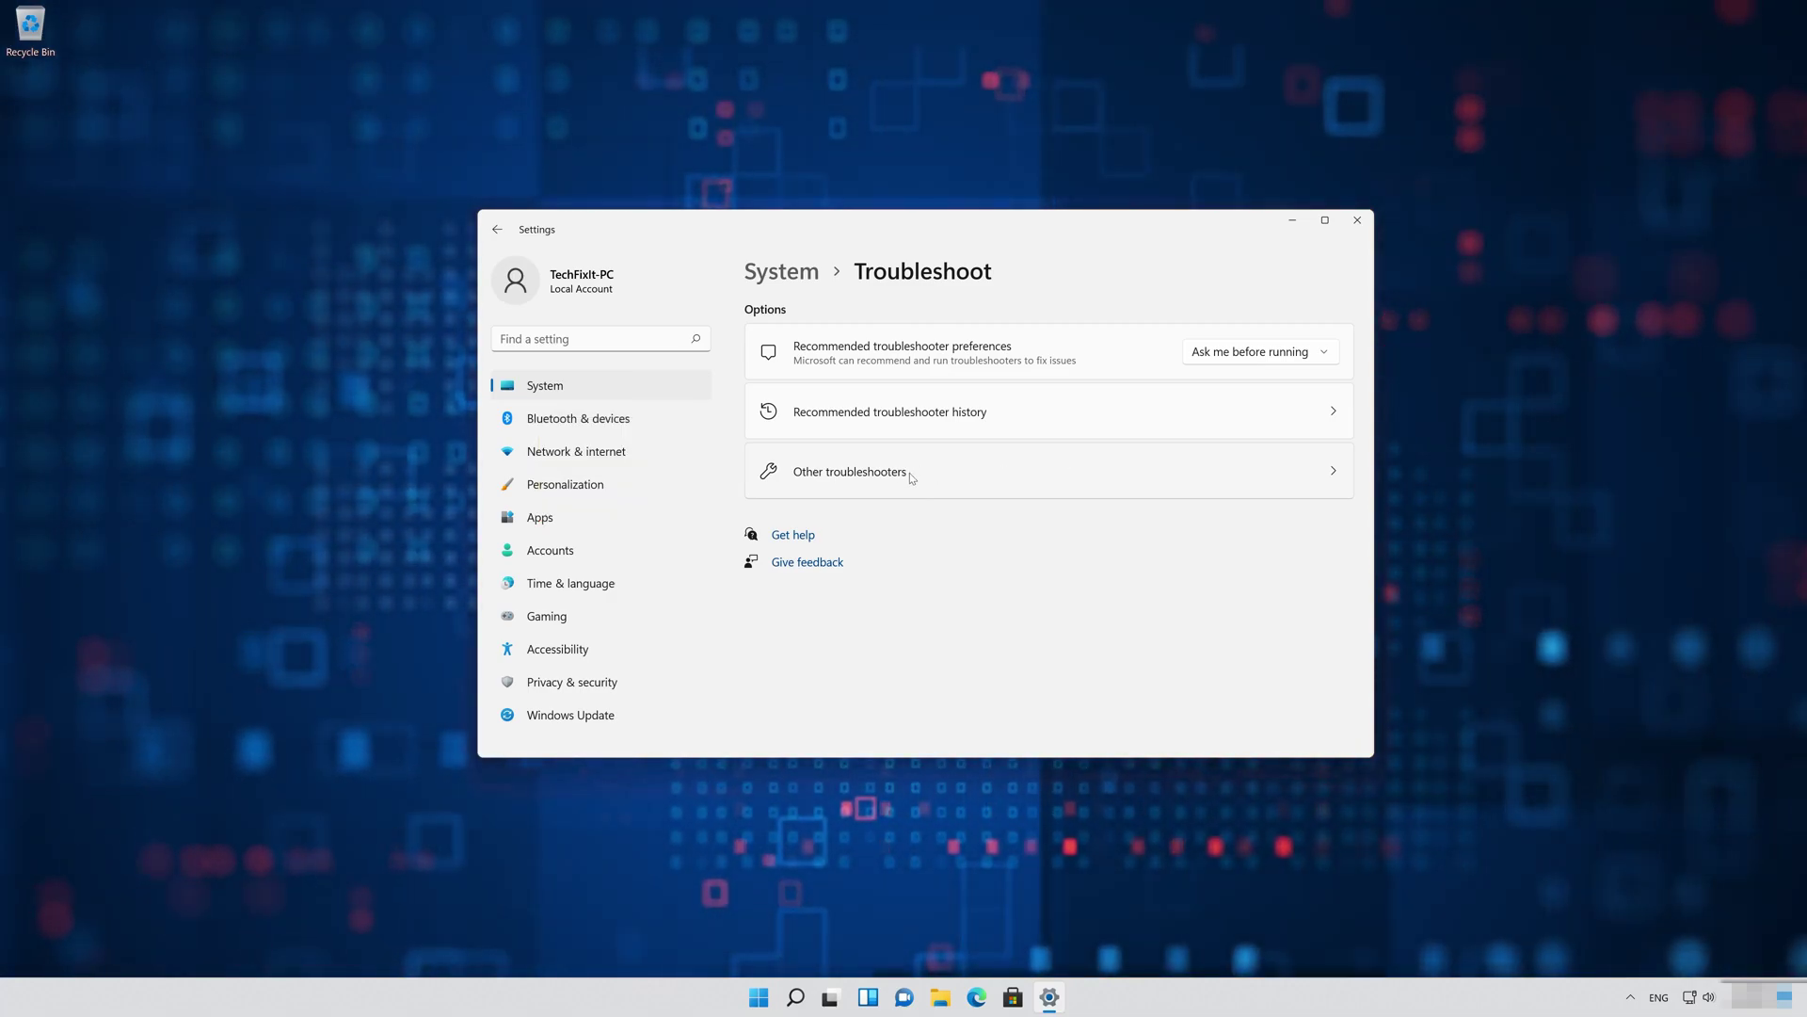
Run the Internet Connections troubleshooter from the other troubleshooters and have it troubleshoot the connection to the Internet
{"action": "left_click", "coordinate": [909, 474]}
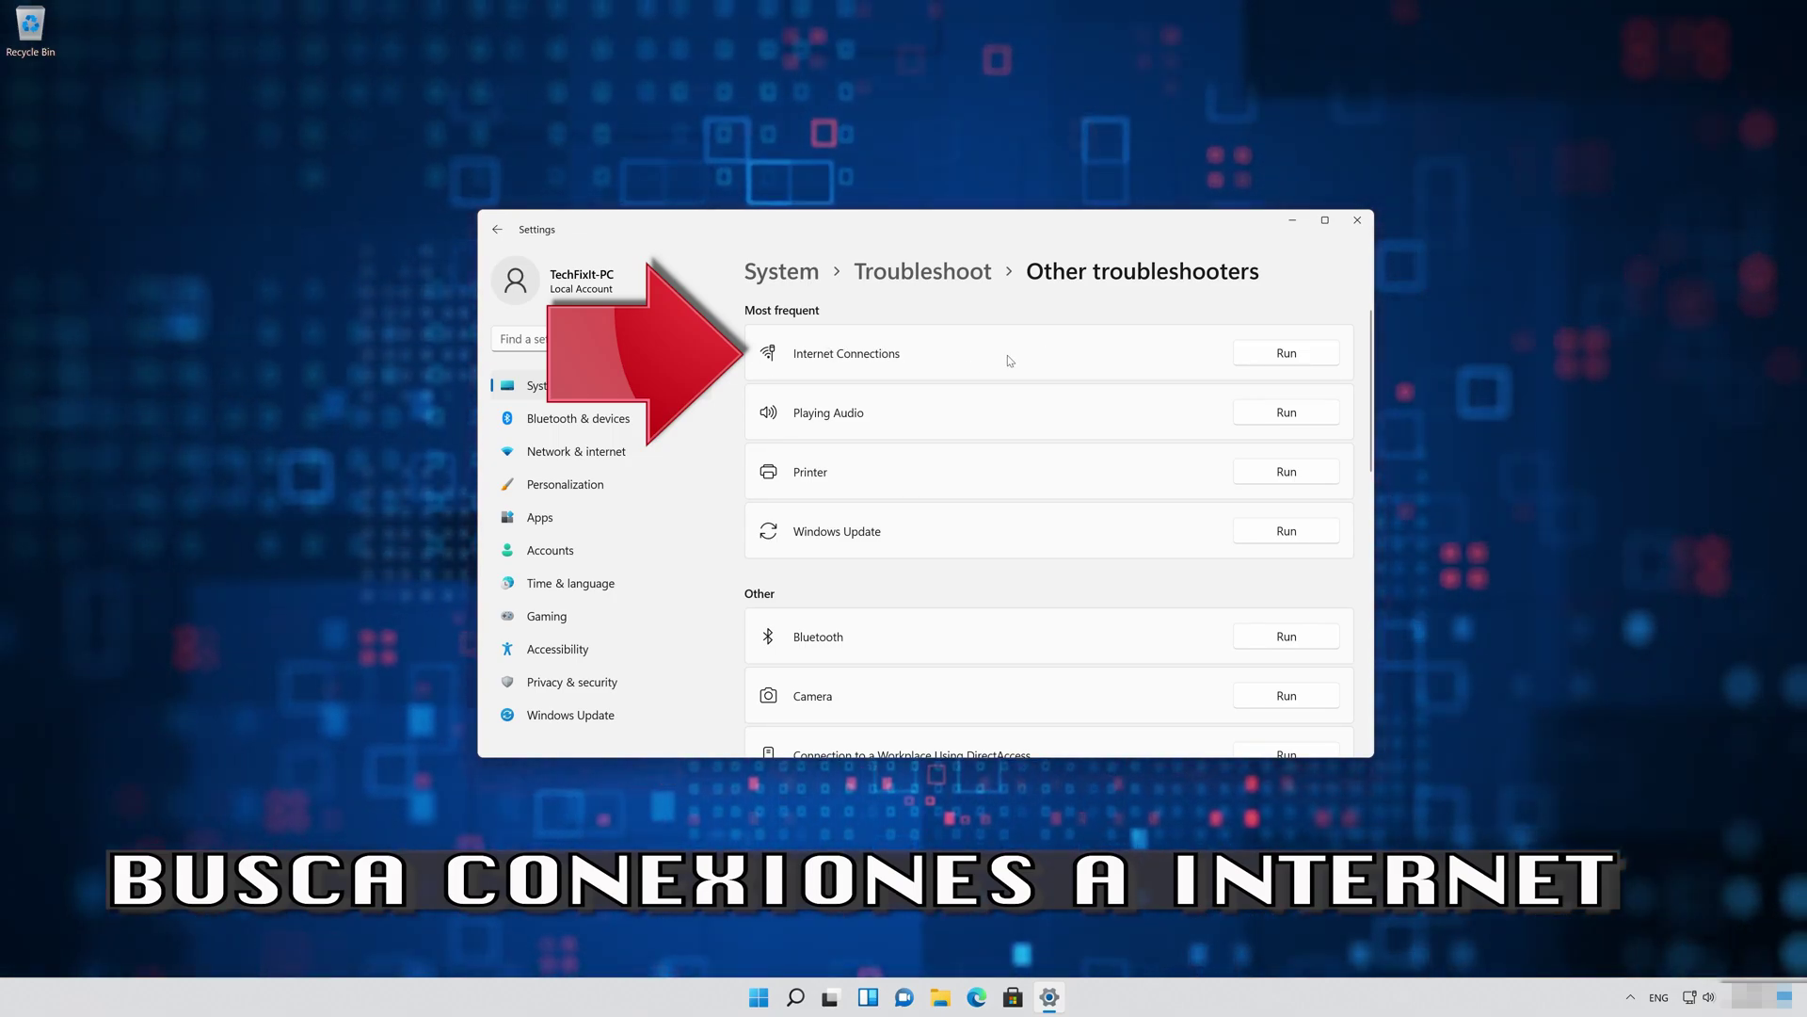
{"action": "left_click", "coordinate": [1301, 360]}
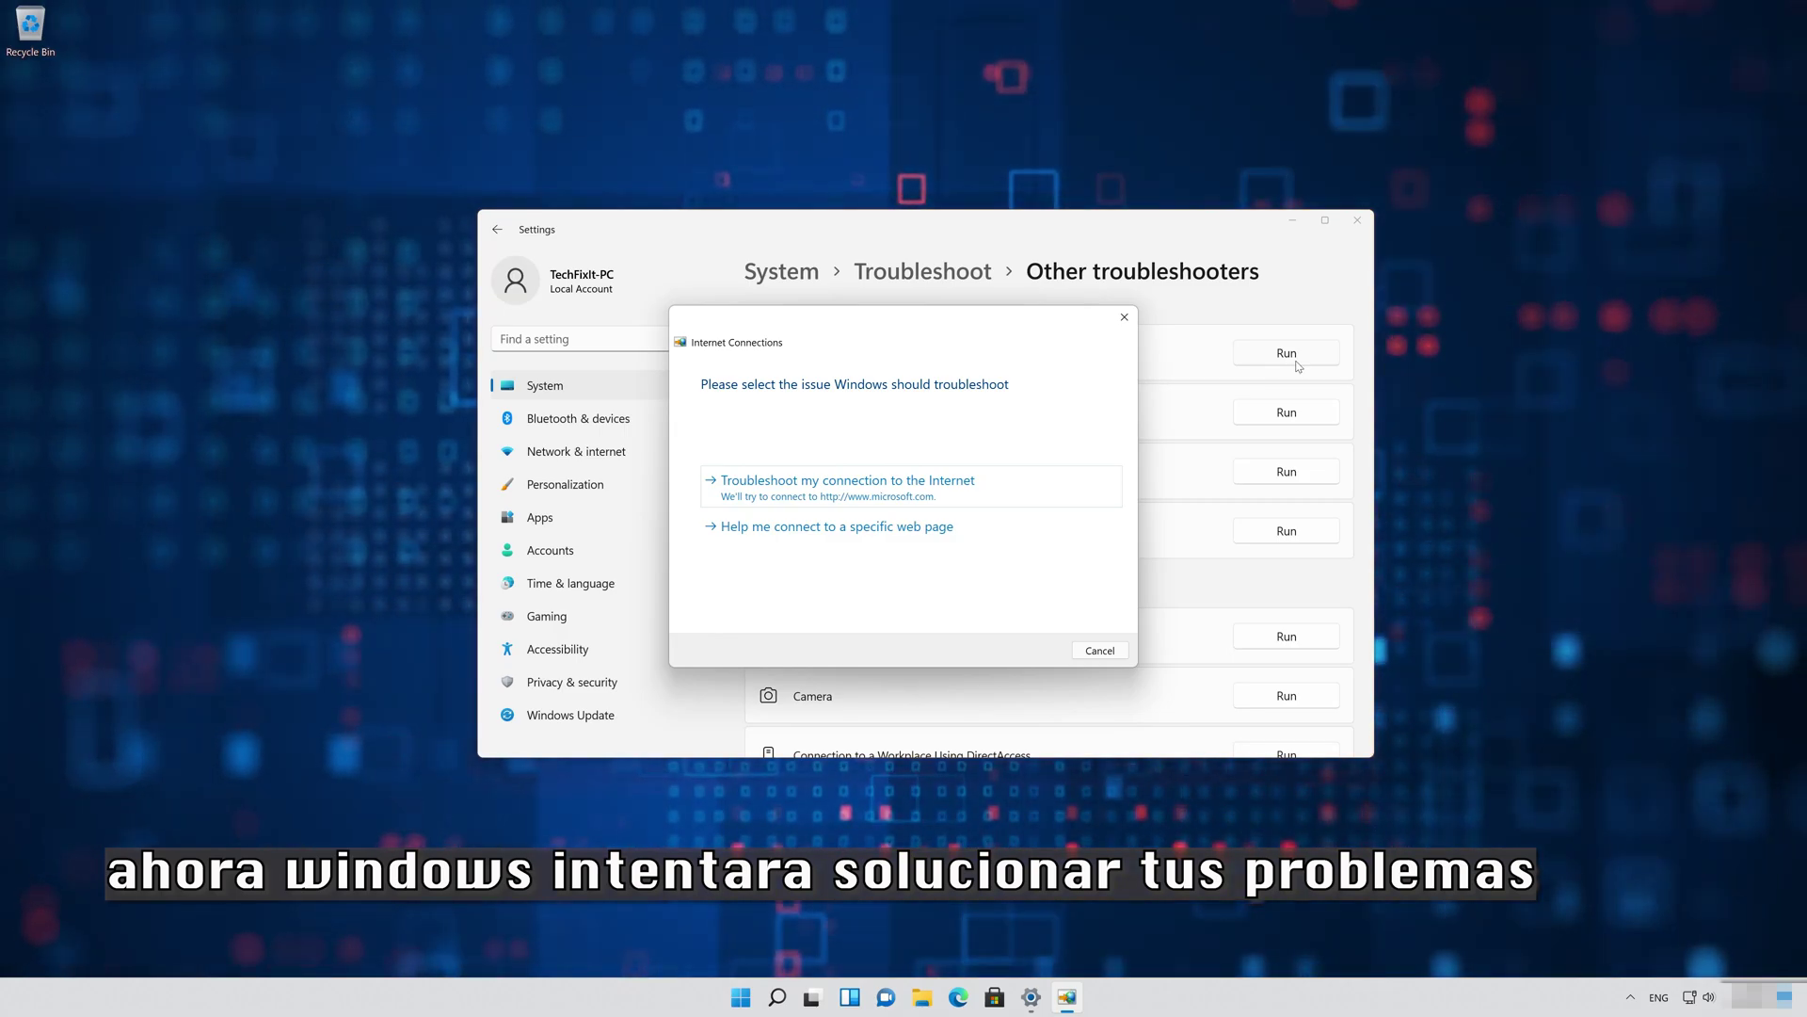
{"action": "left_click", "coordinate": [937, 486]}
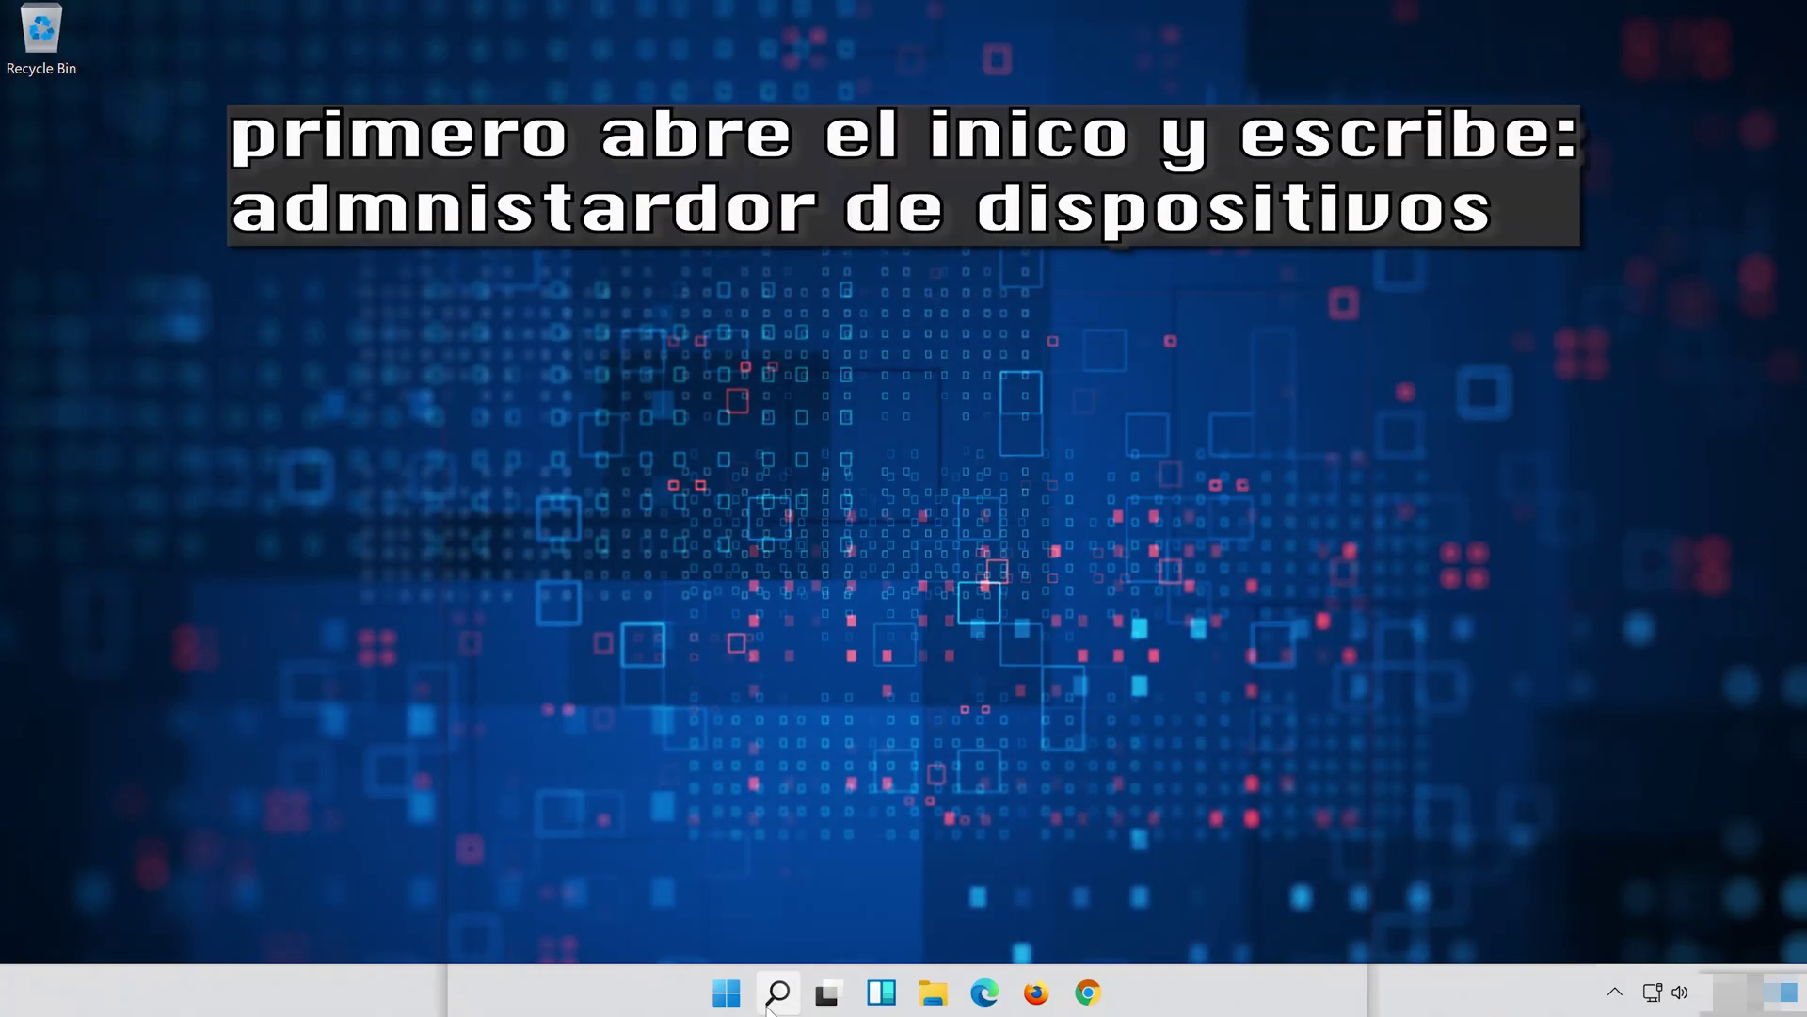
Search Windows for "device manager", open Device Manager and expand the Network adapters category
{"action": "left_click", "coordinate": [774, 998]}
{"action": "type", "text": "device mana"}
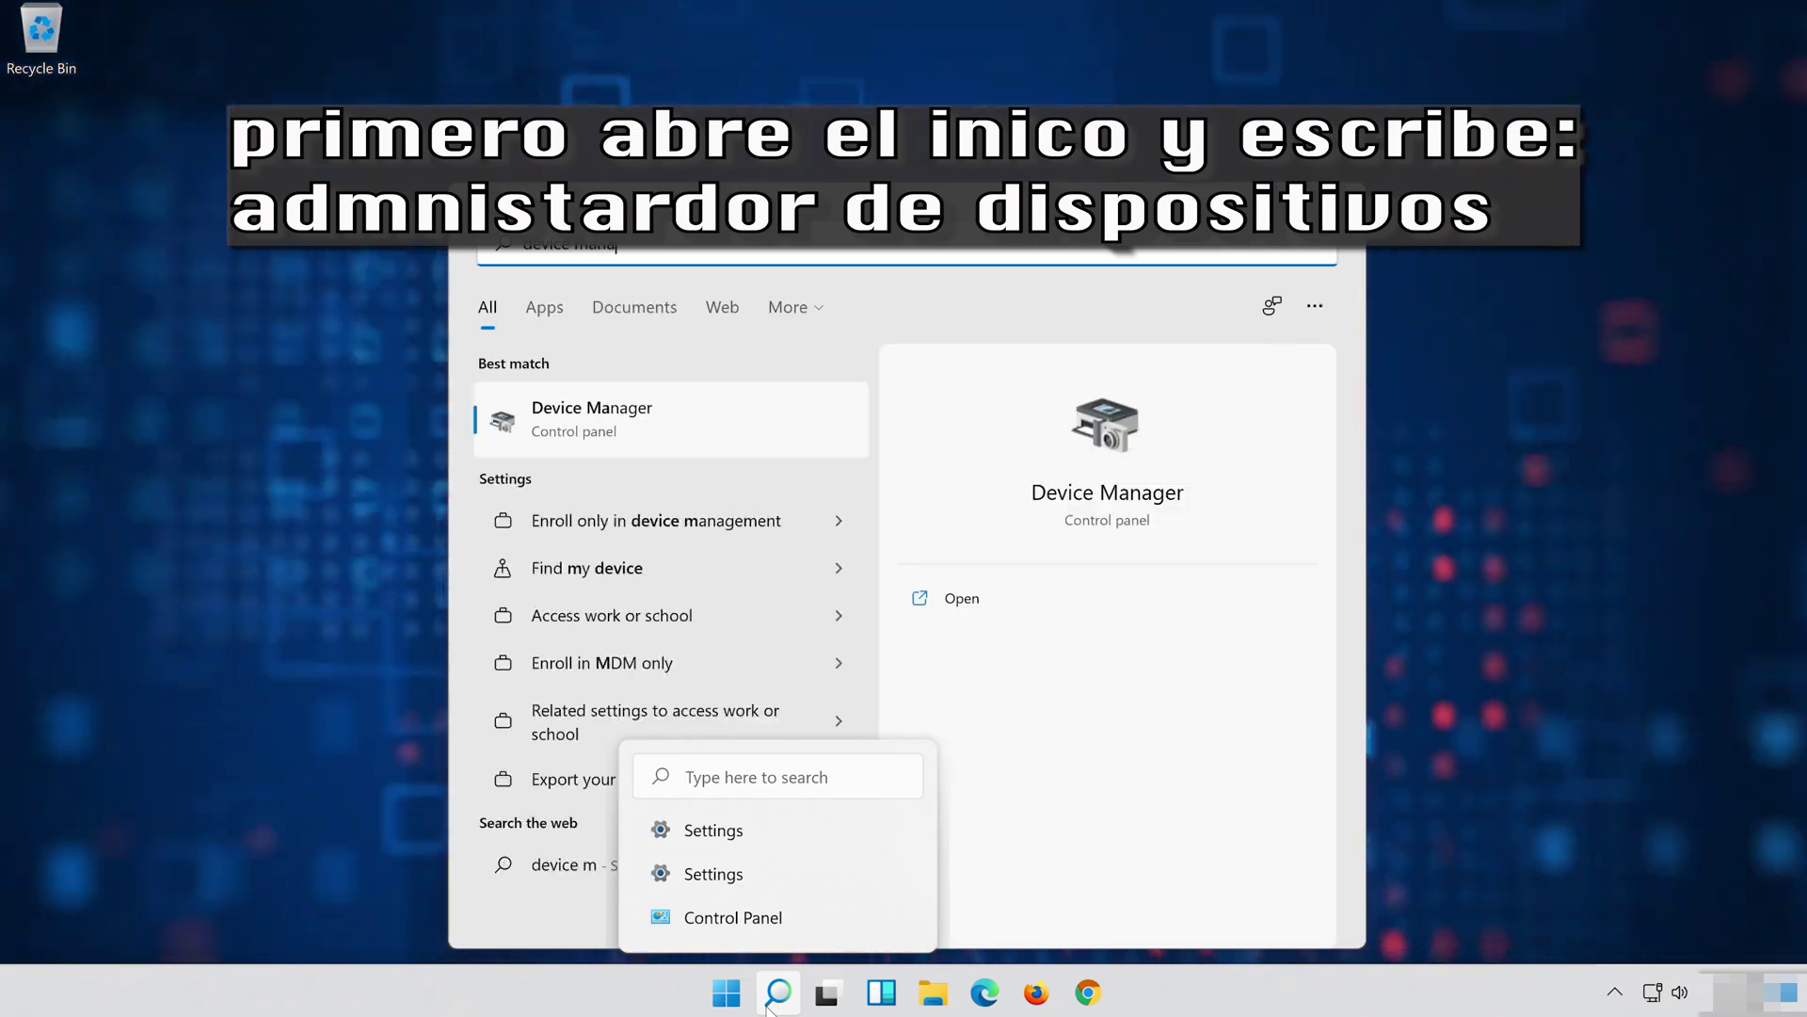
{"action": "type", "text": "ger"}
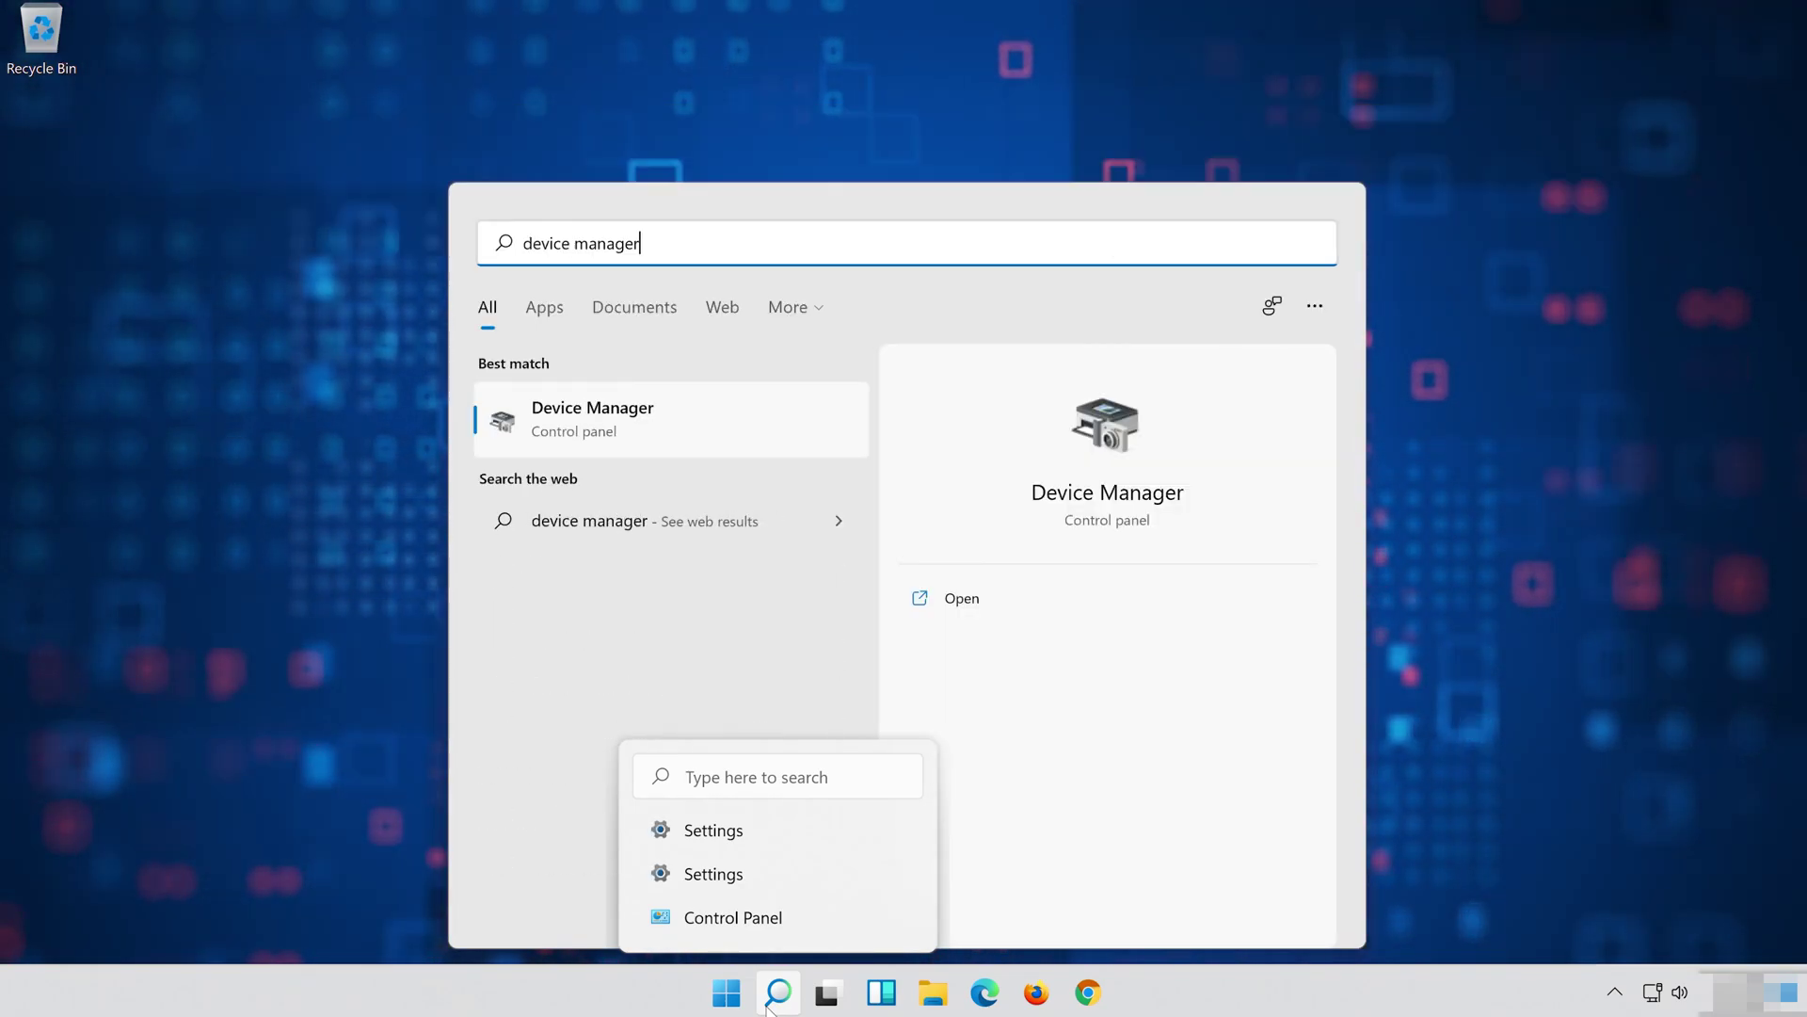
{"action": "left_click", "coordinate": [643, 425]}
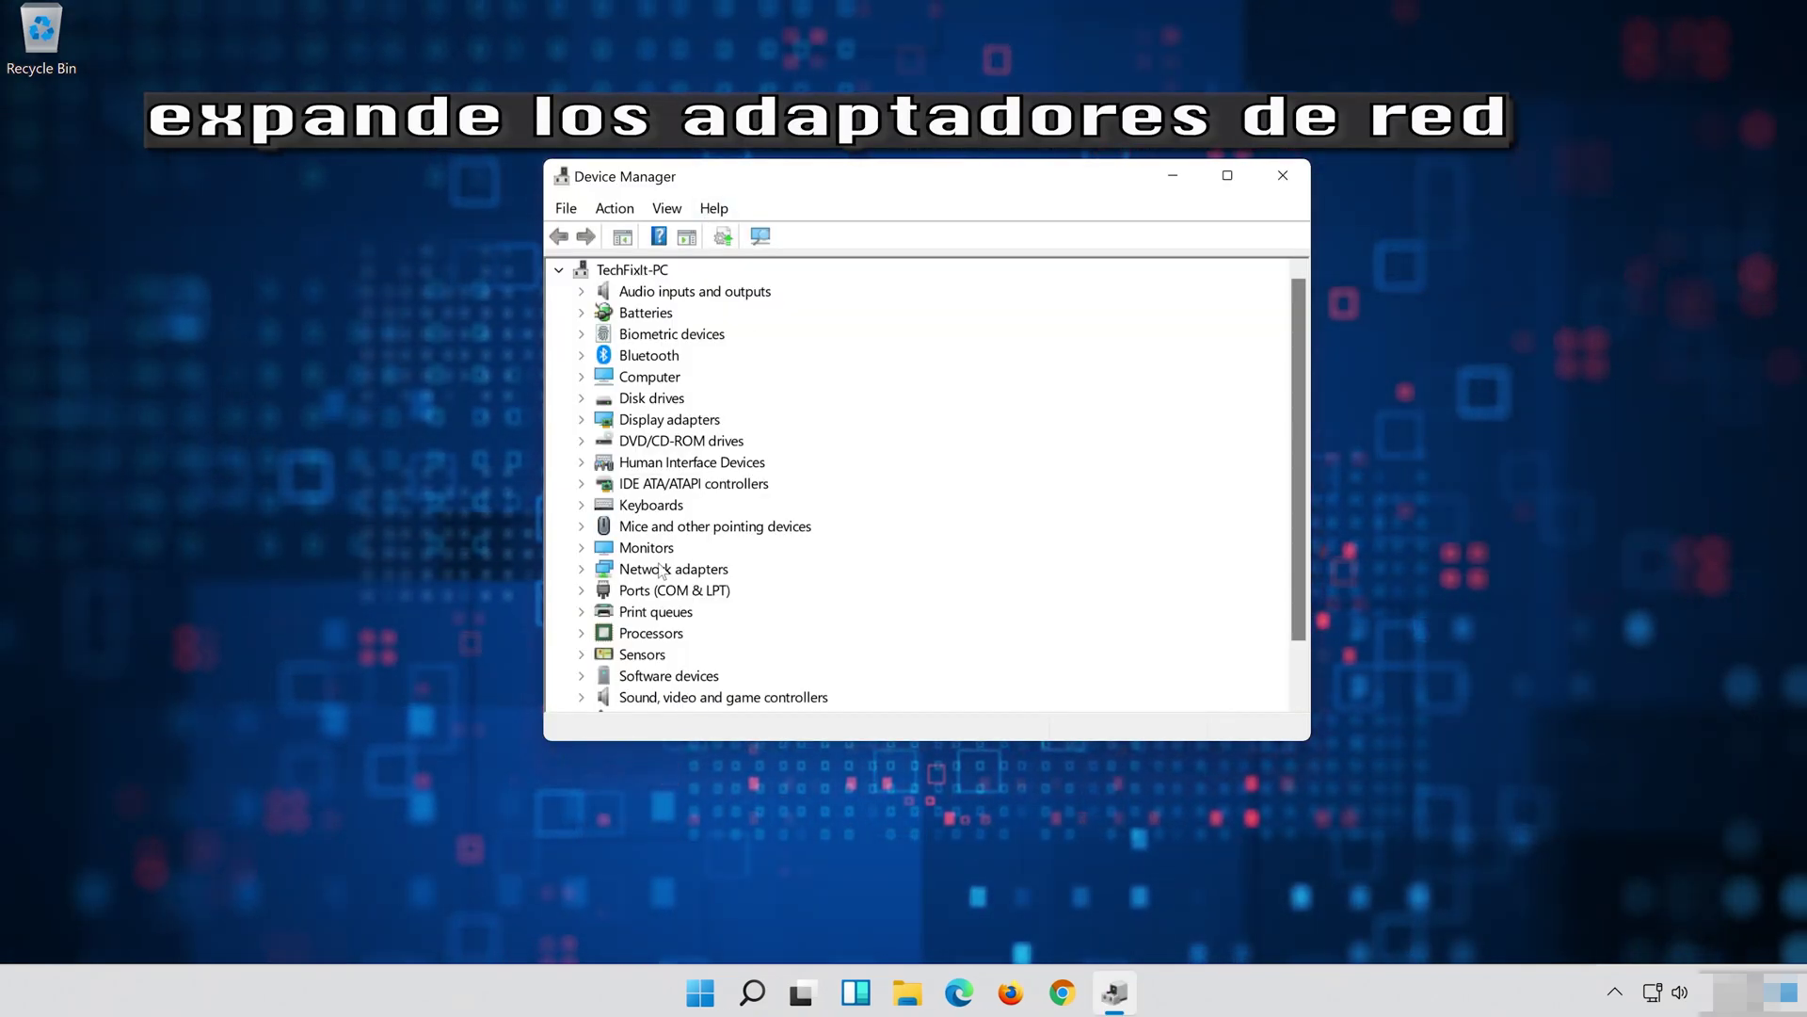
{"action": "left_click", "coordinate": [662, 568]}
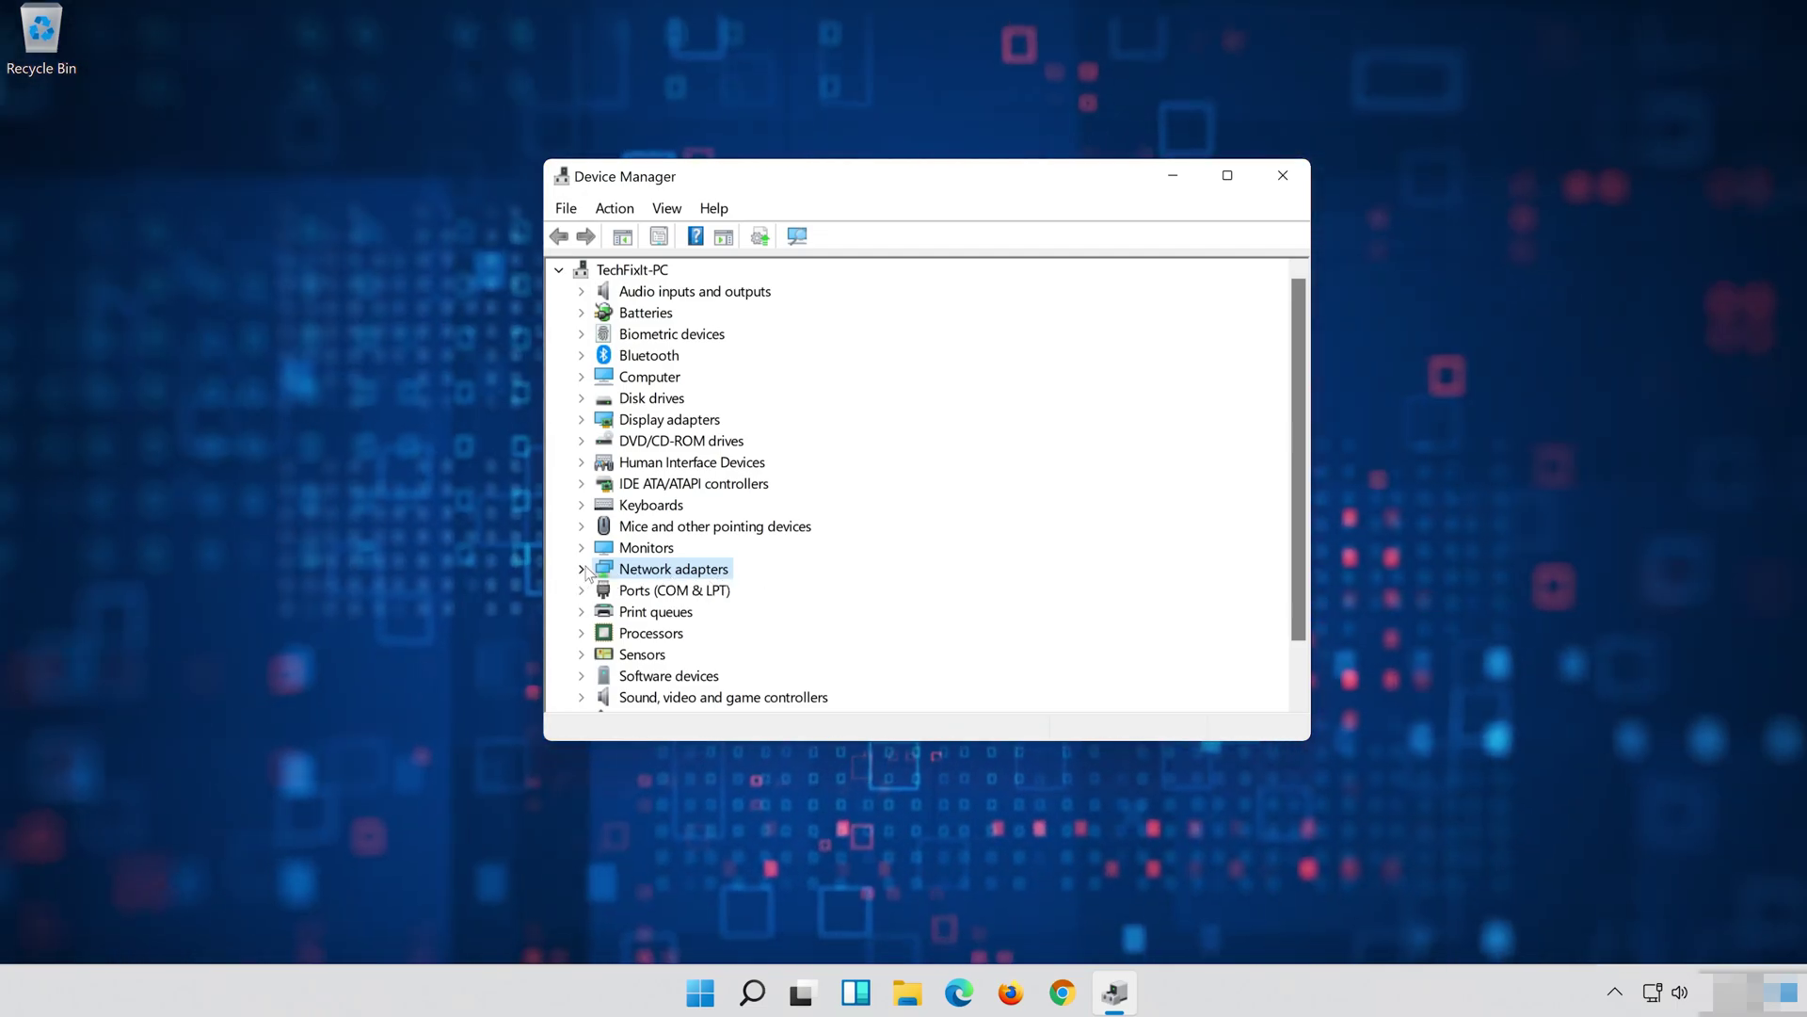
{"action": "left_click", "coordinate": [582, 570]}
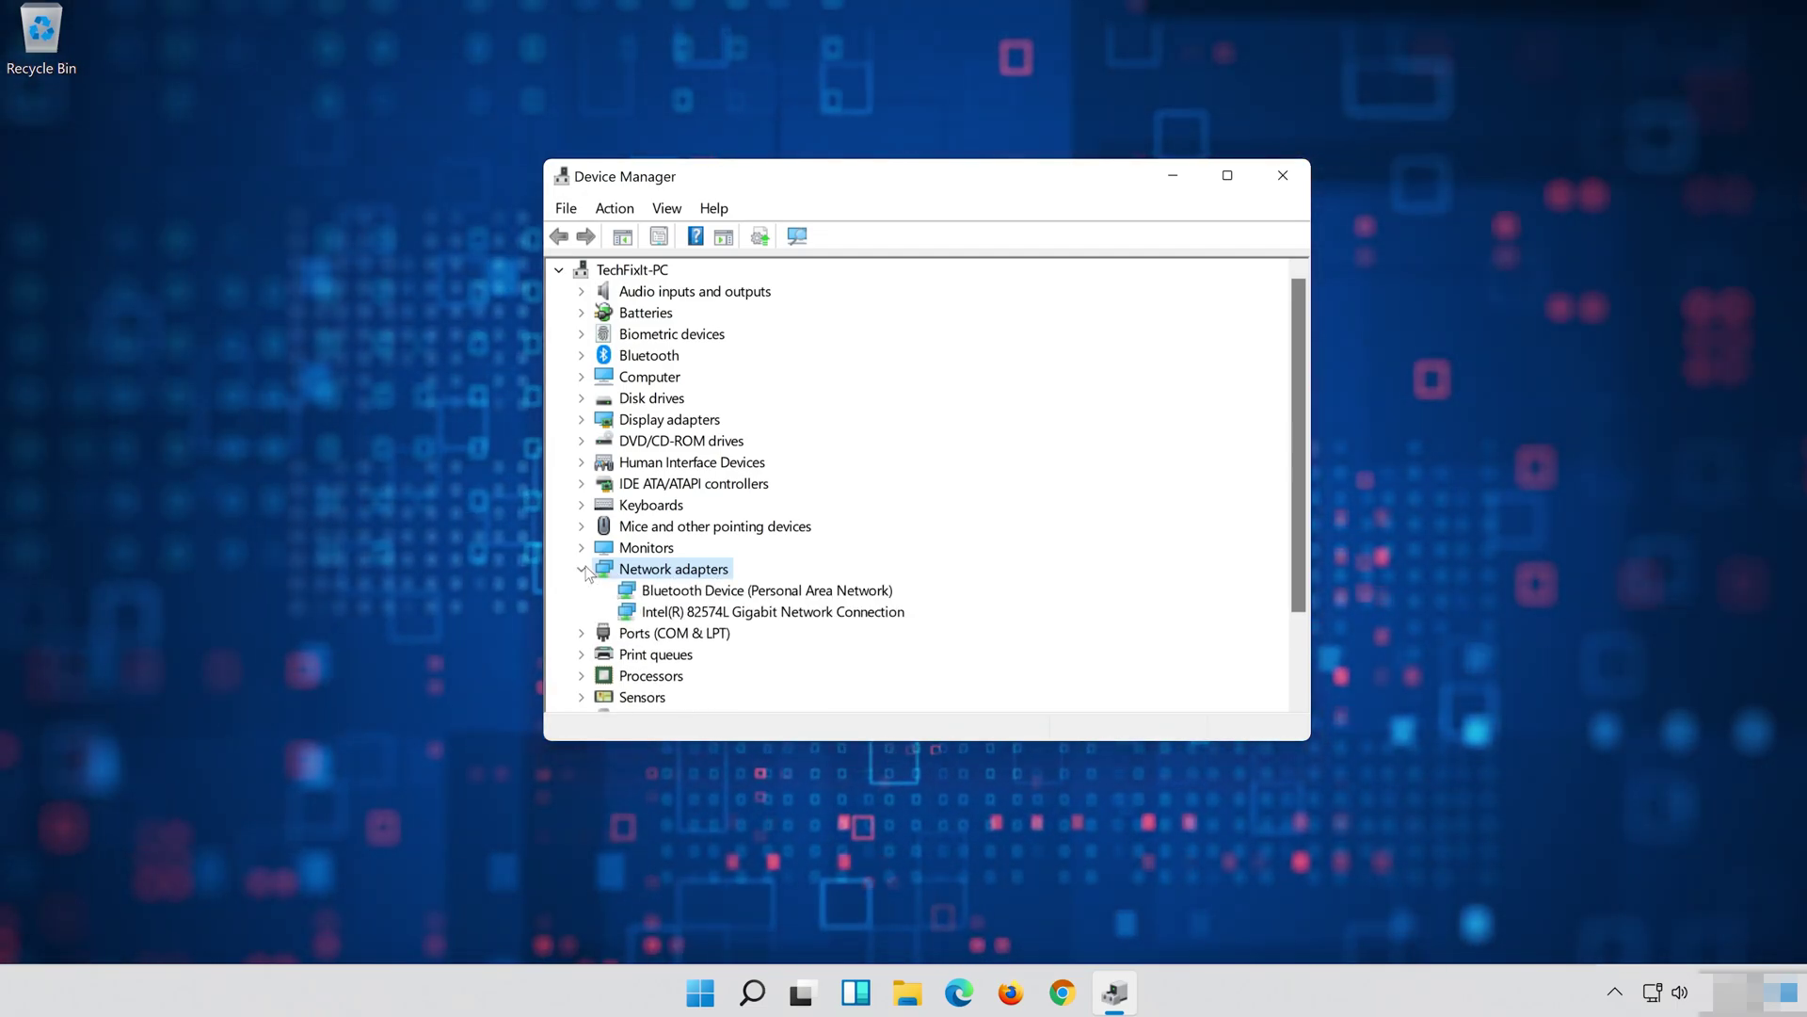
Search automatically for a driver update for the Intel(R) 82574L Gigabit Network Connection, and also check for updates through Windows Update
{"action": "right_click", "coordinate": [770, 614]}
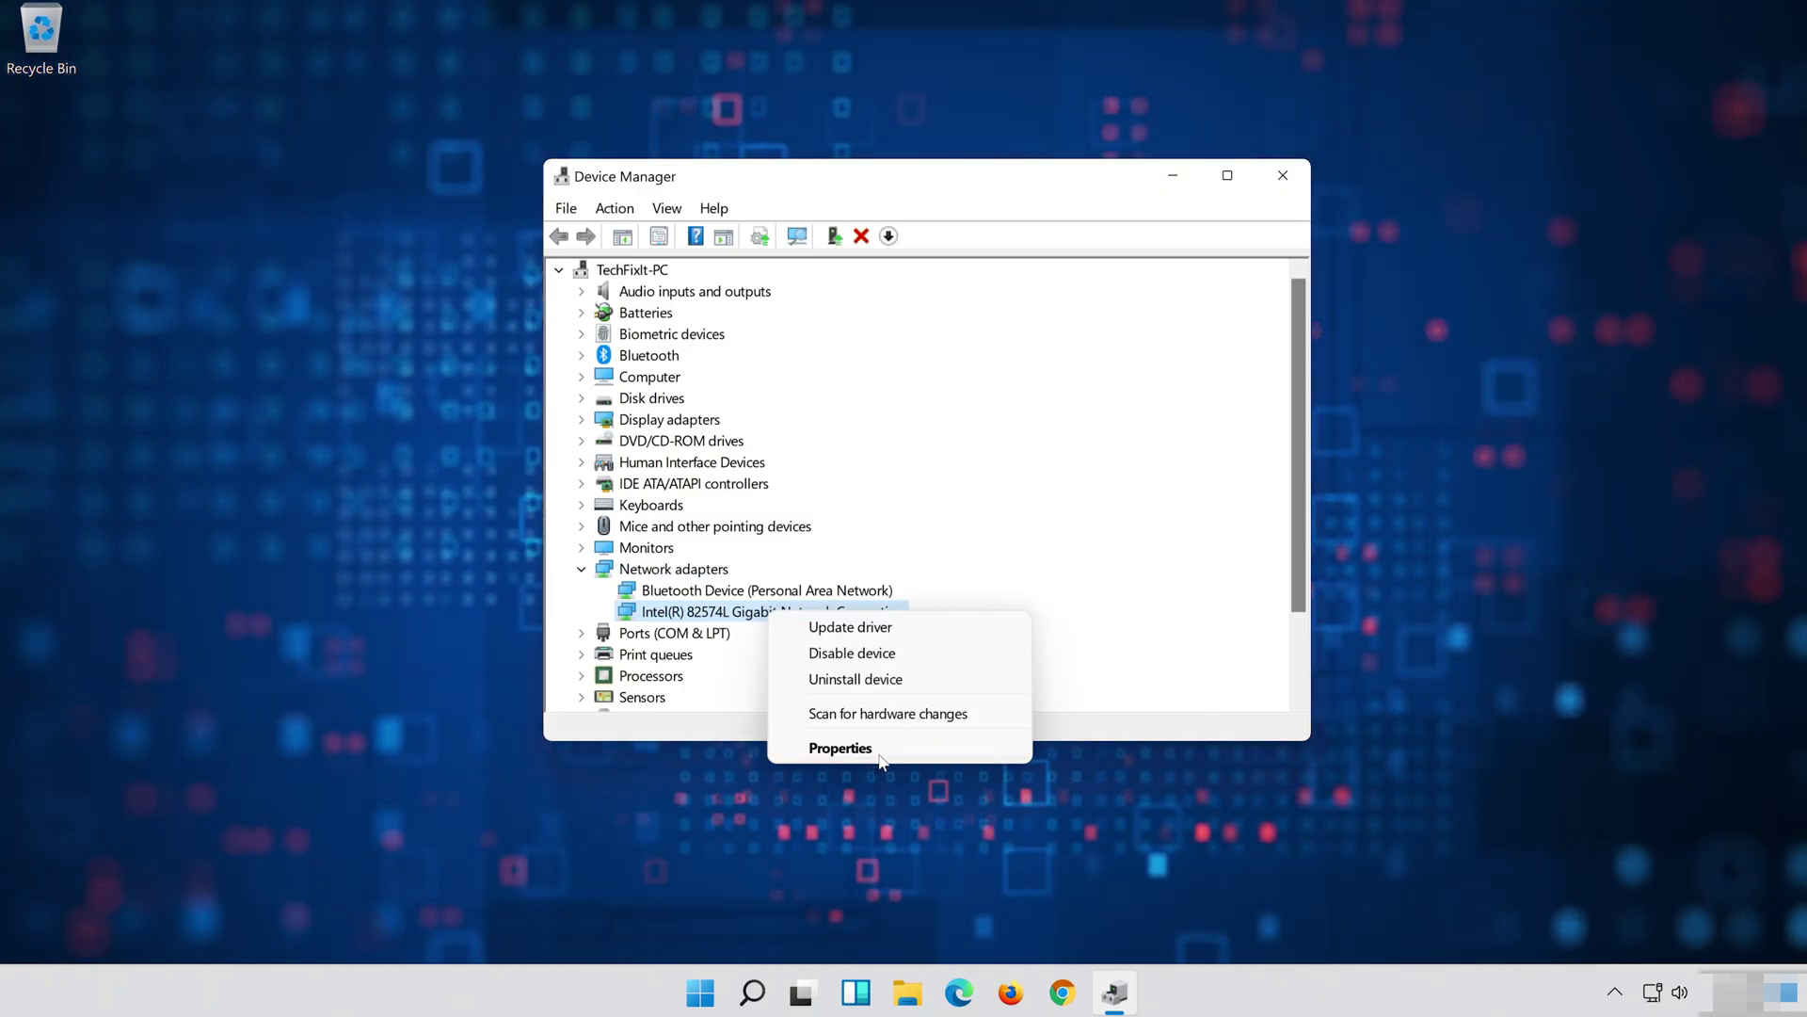
{"action": "left_click", "coordinate": [873, 746]}
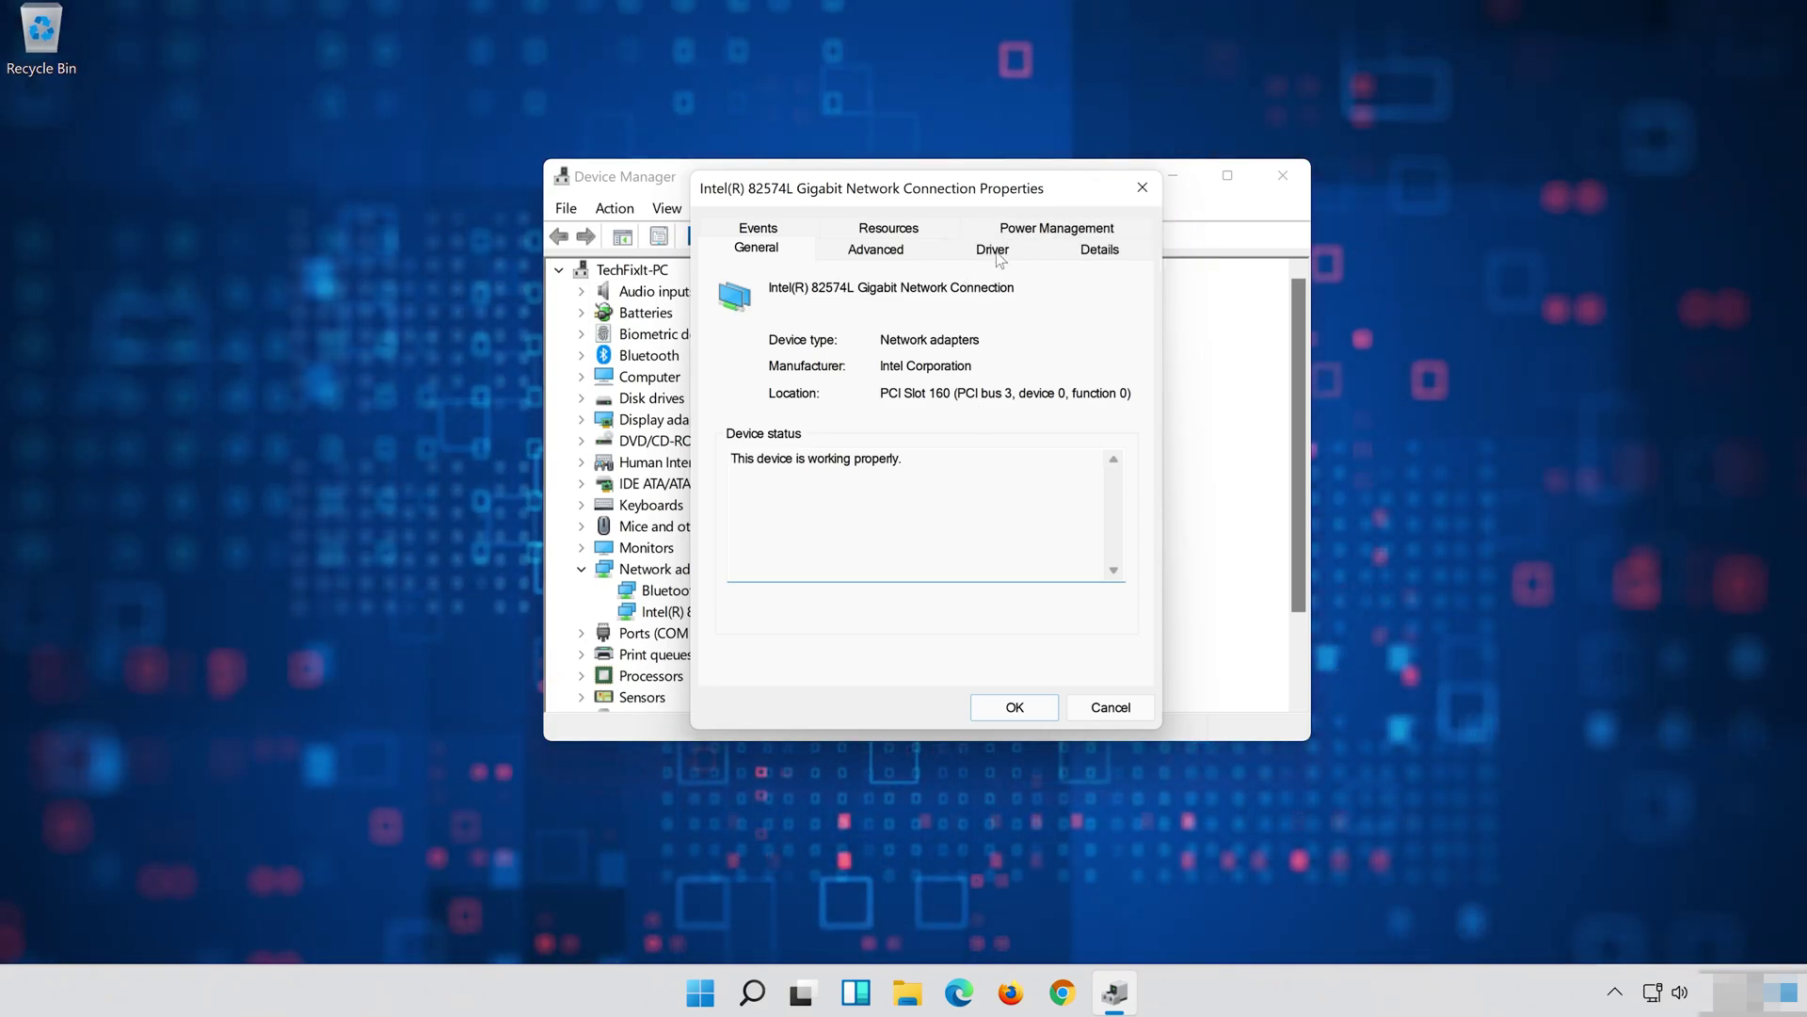
{"action": "left_click", "coordinate": [996, 254]}
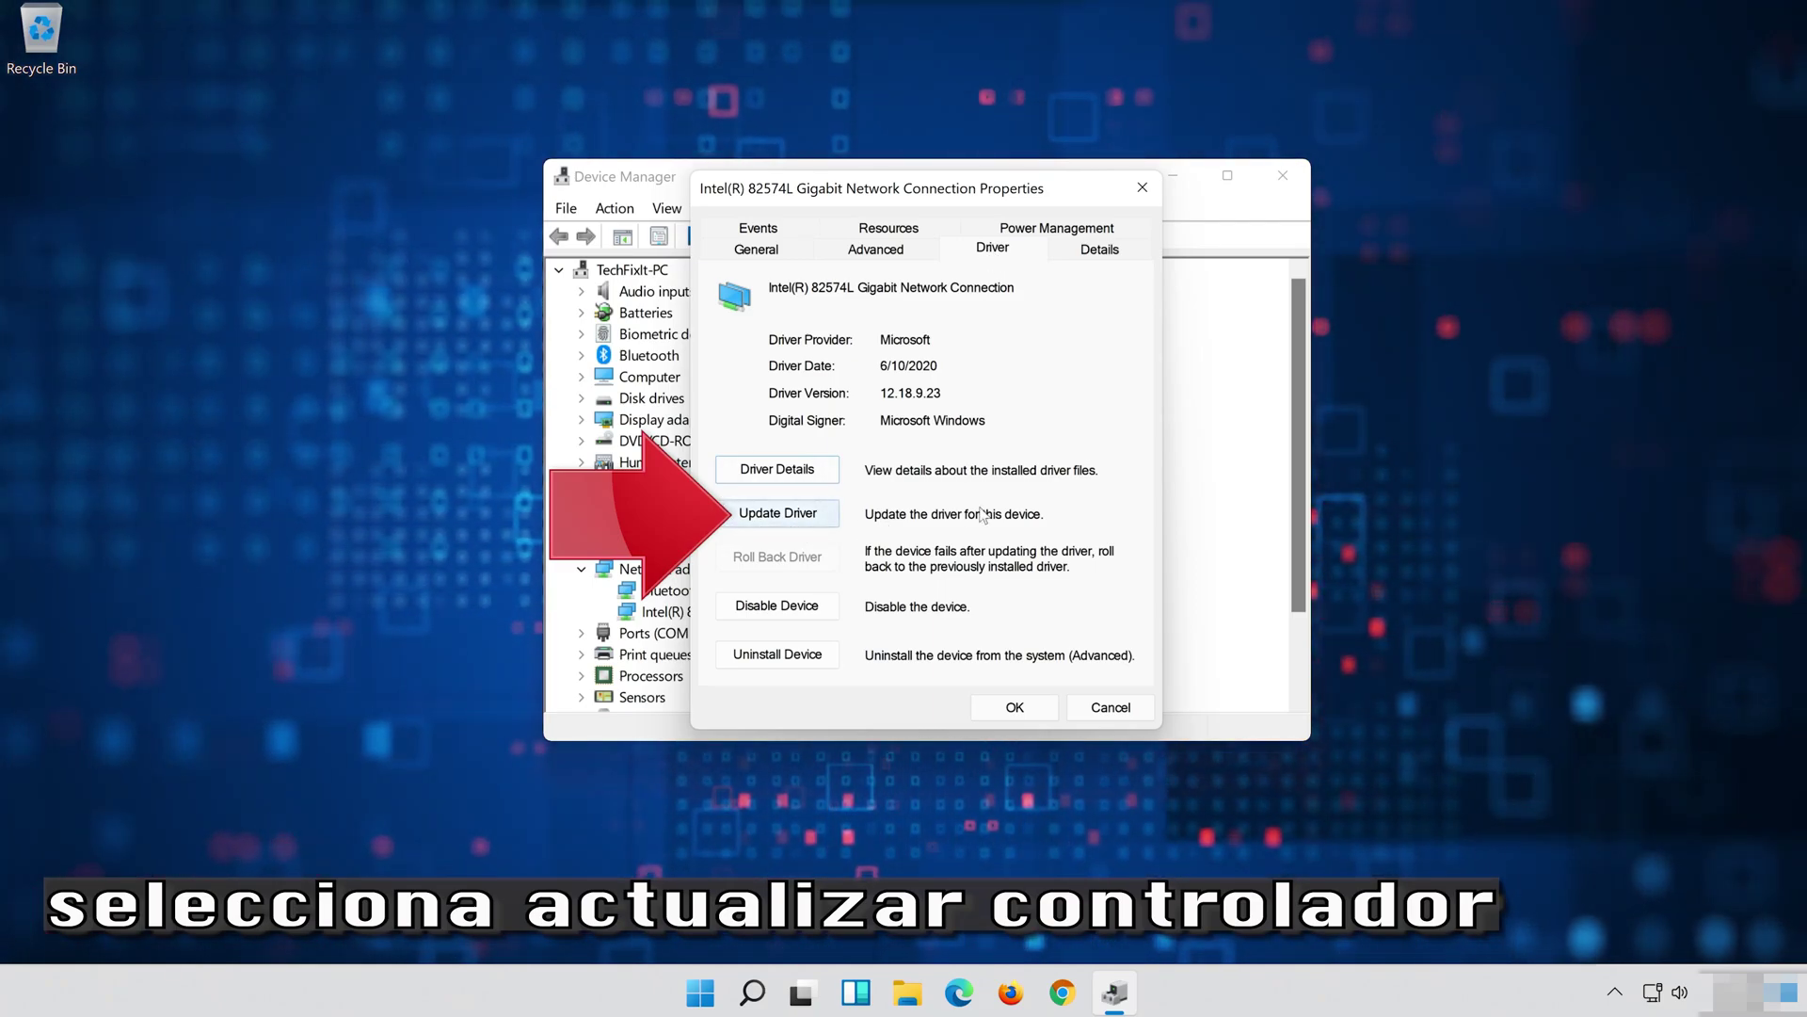
{"action": "left_click", "coordinate": [752, 516]}
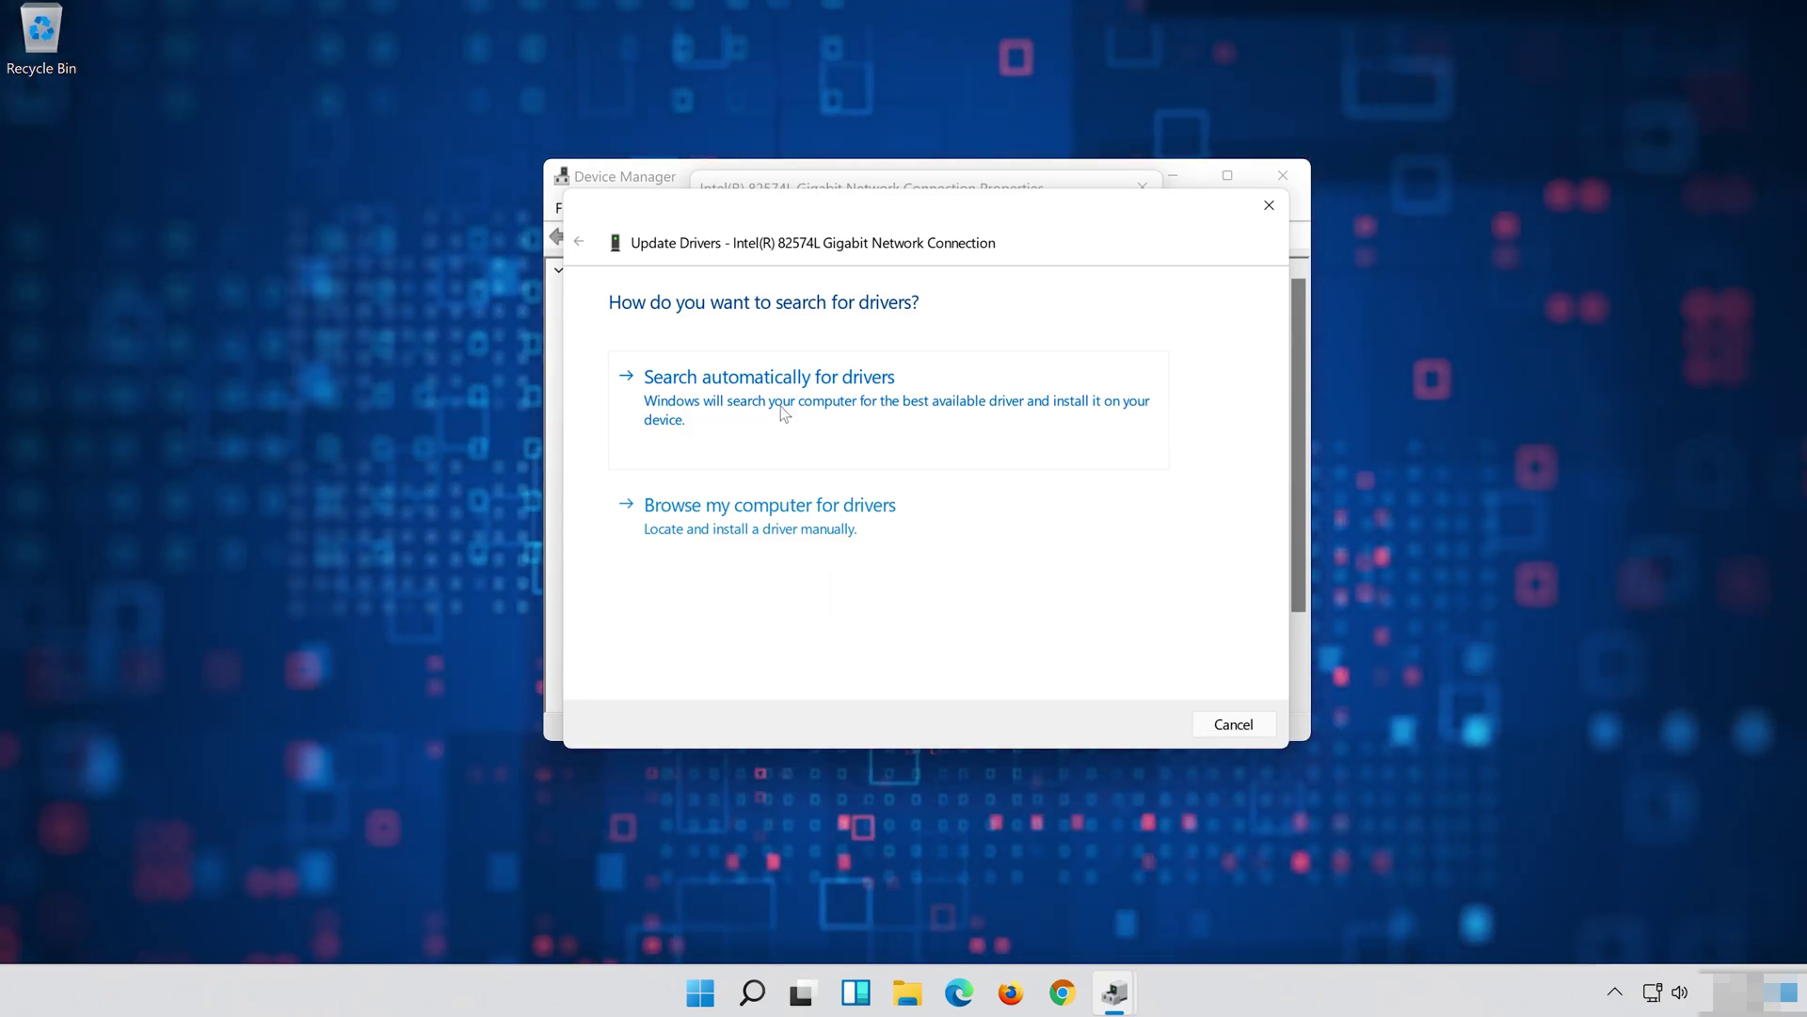
{"action": "left_click", "coordinate": [781, 413]}
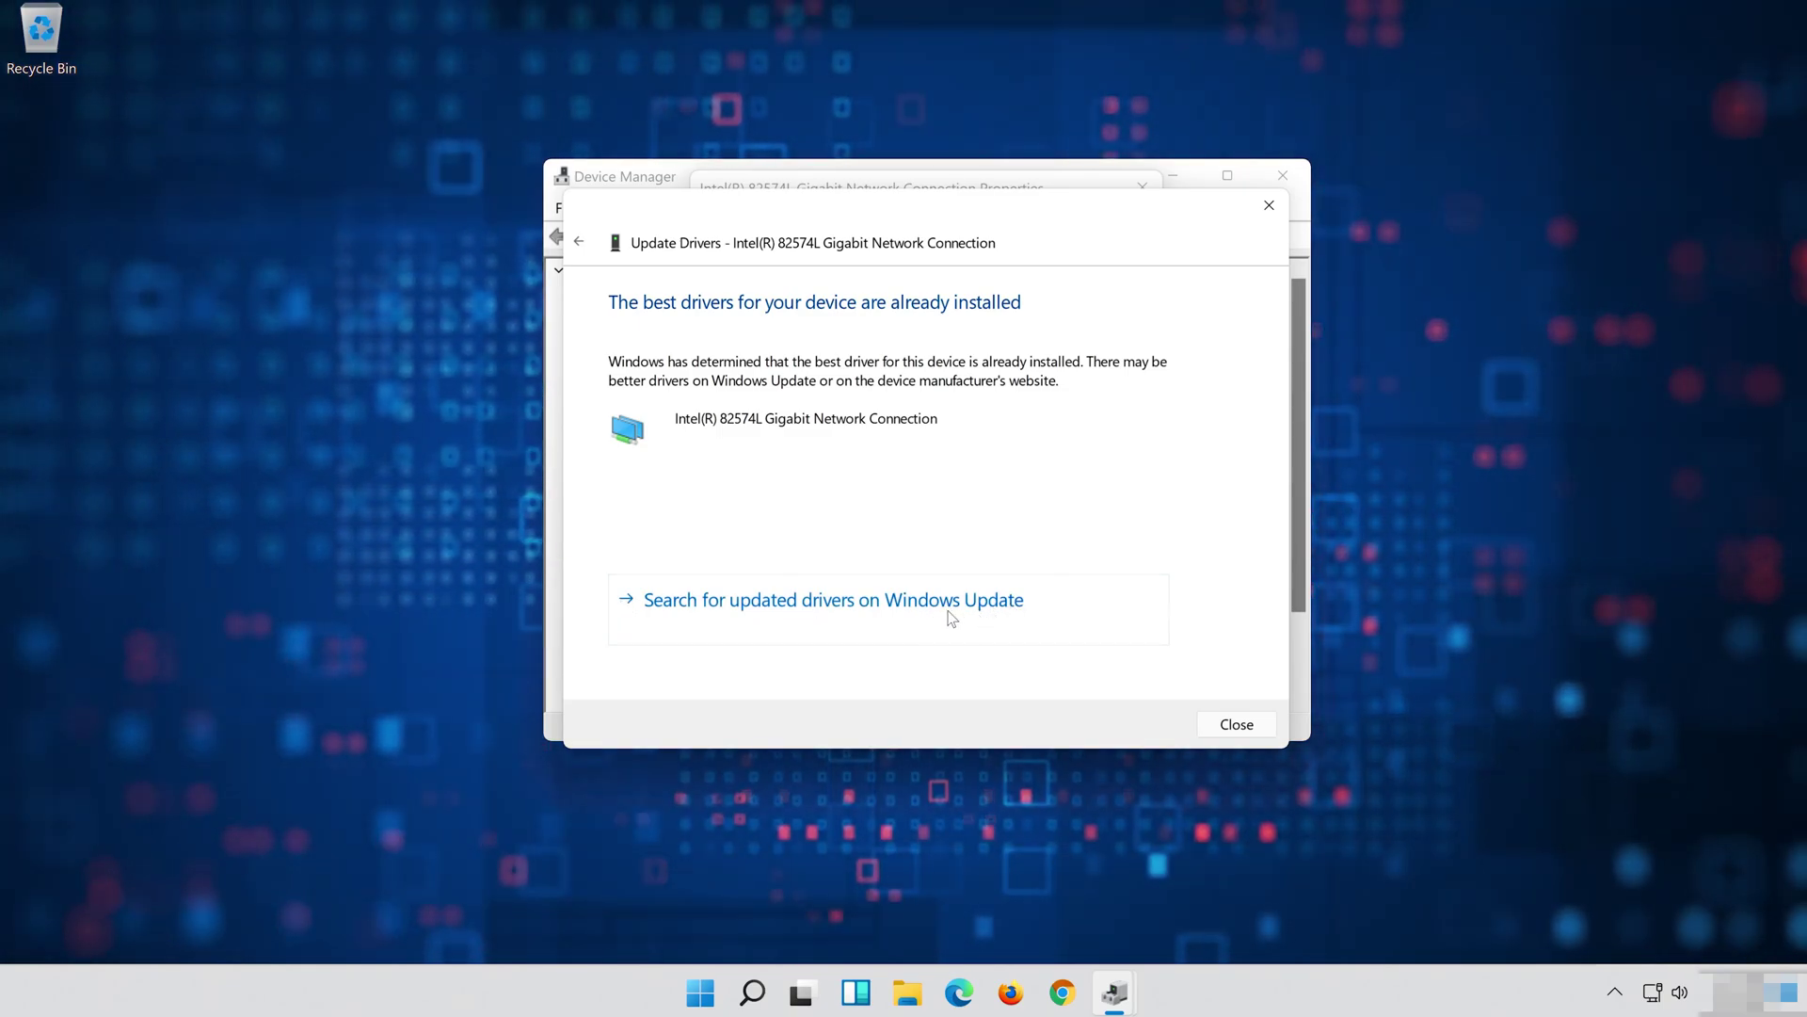
{"action": "left_click", "coordinate": [949, 607]}
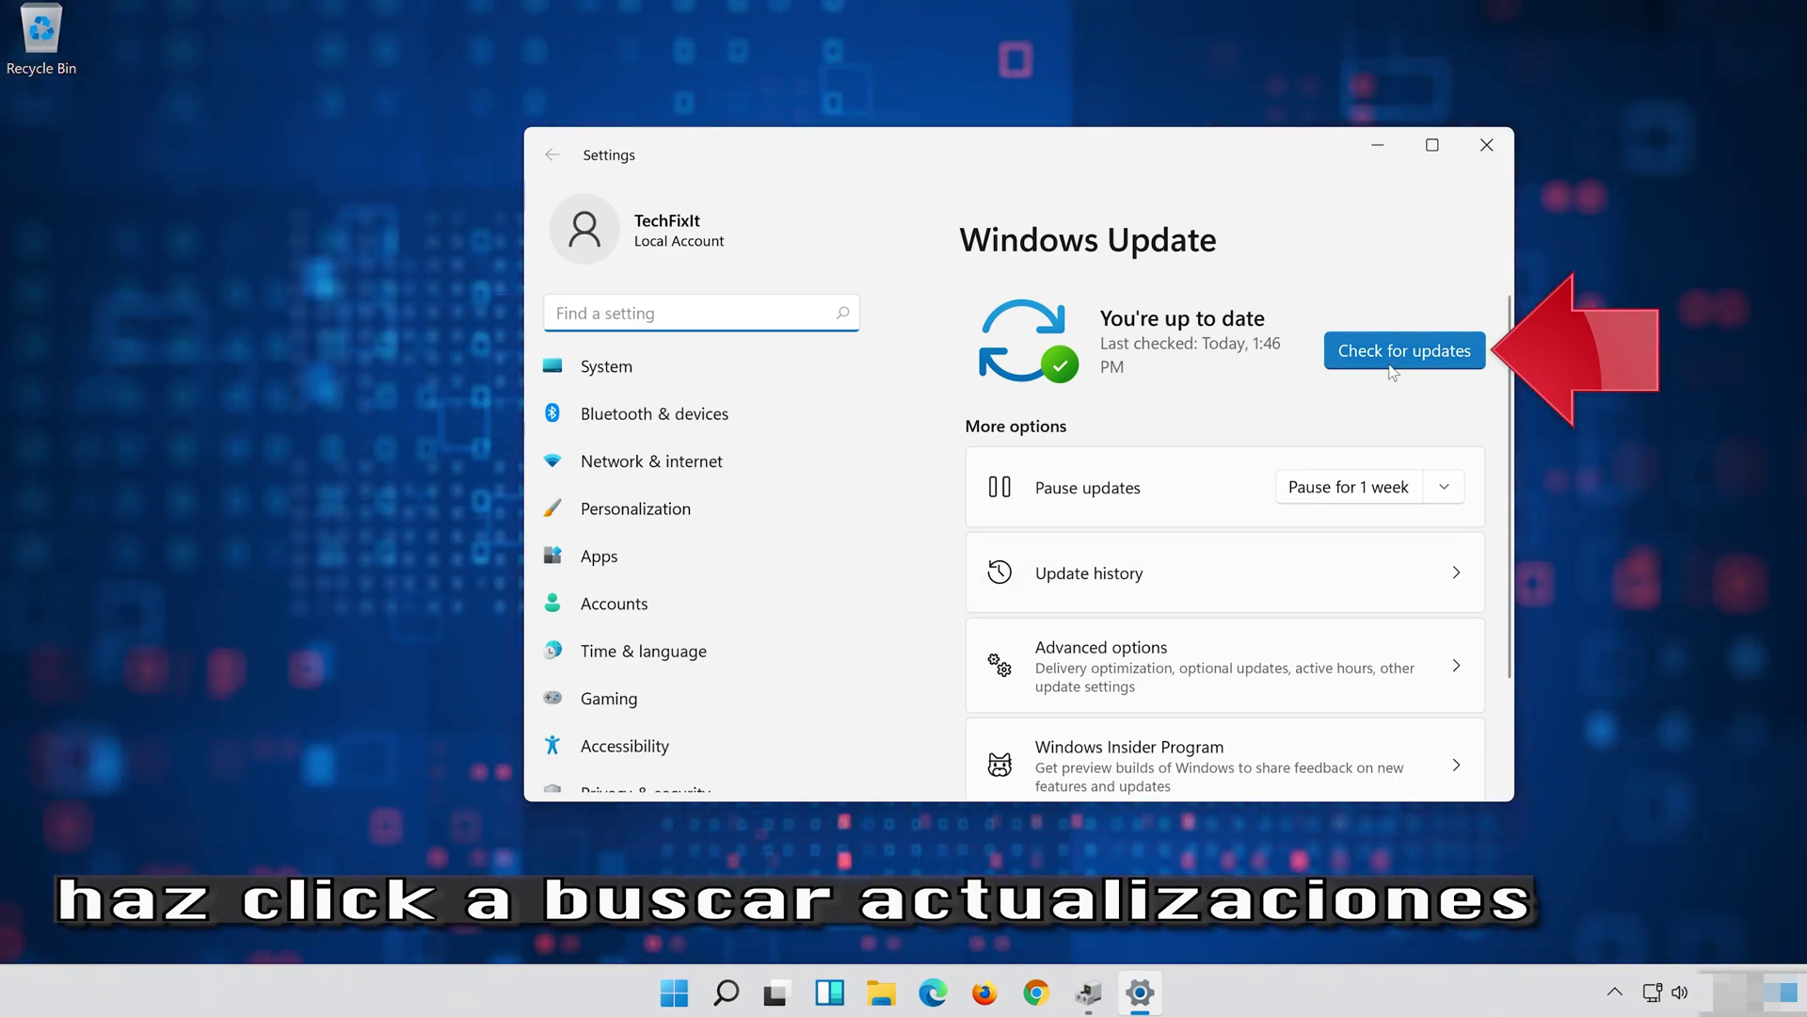
{"action": "left_click", "coordinate": [1407, 353]}
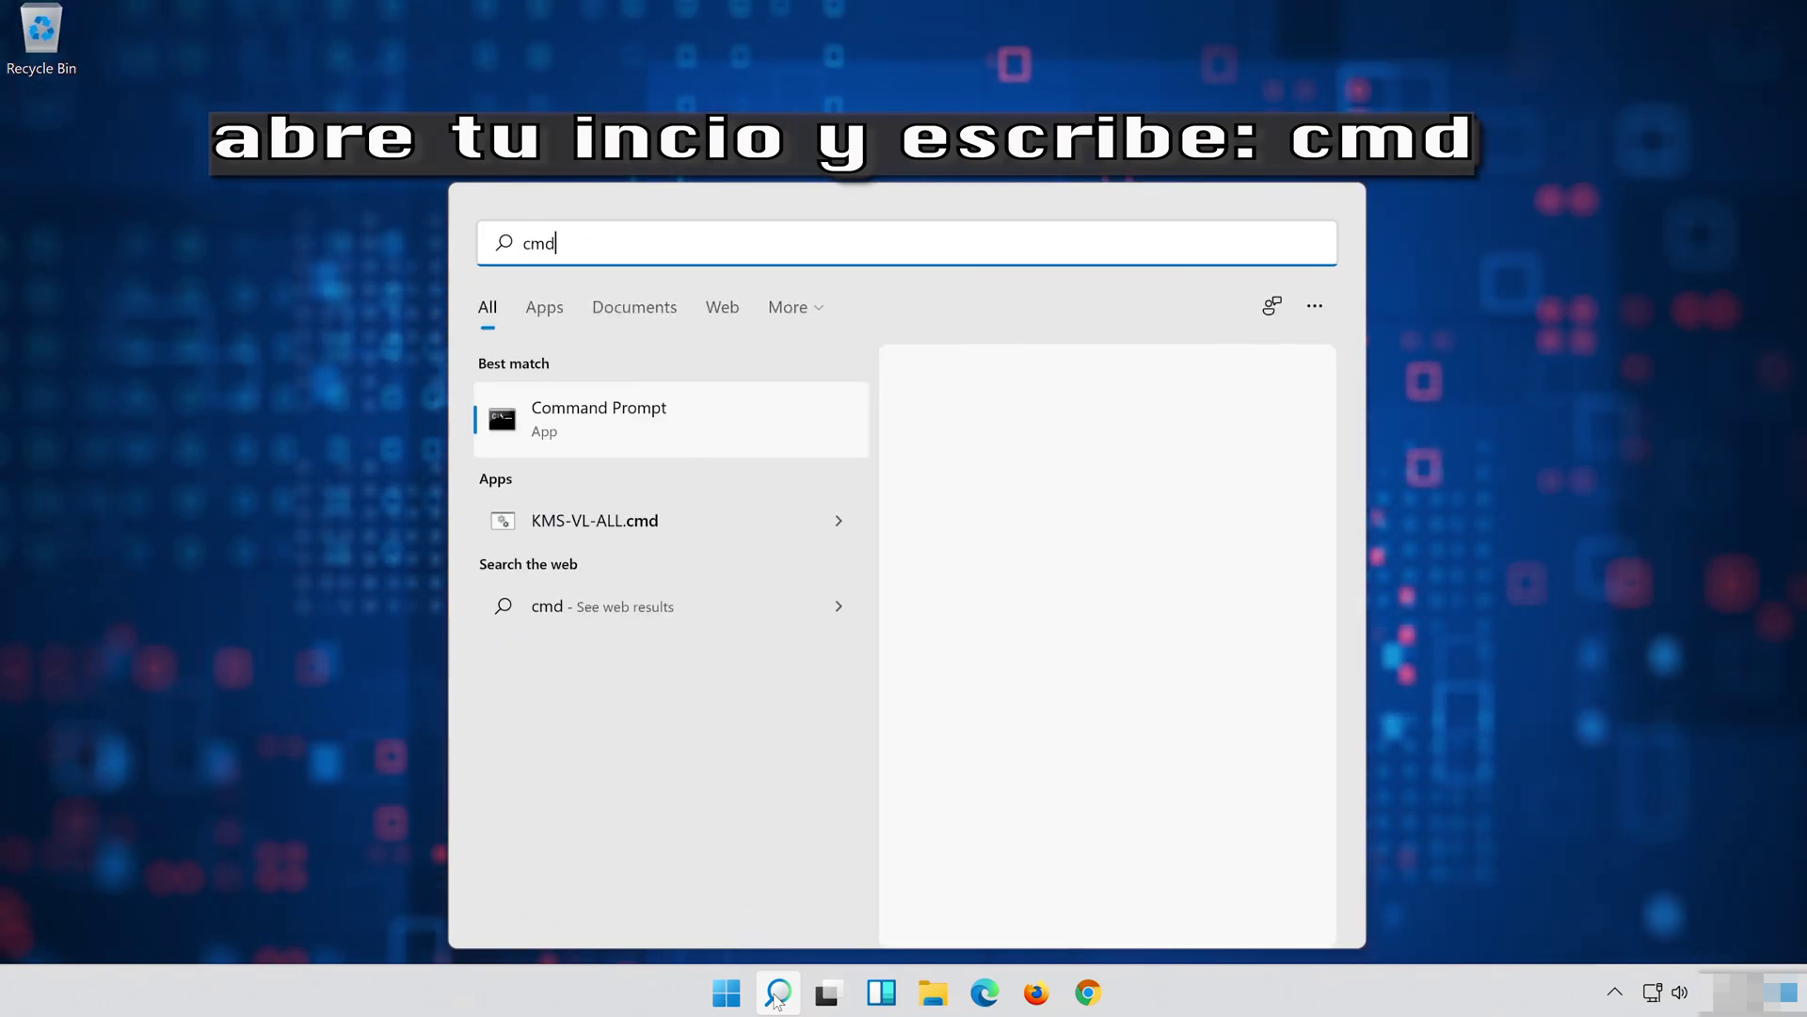
Run Command Prompt as administrator from the "cmd" search results and allow it to make changes to the device
{"action": "right_click", "coordinate": [745, 421]}
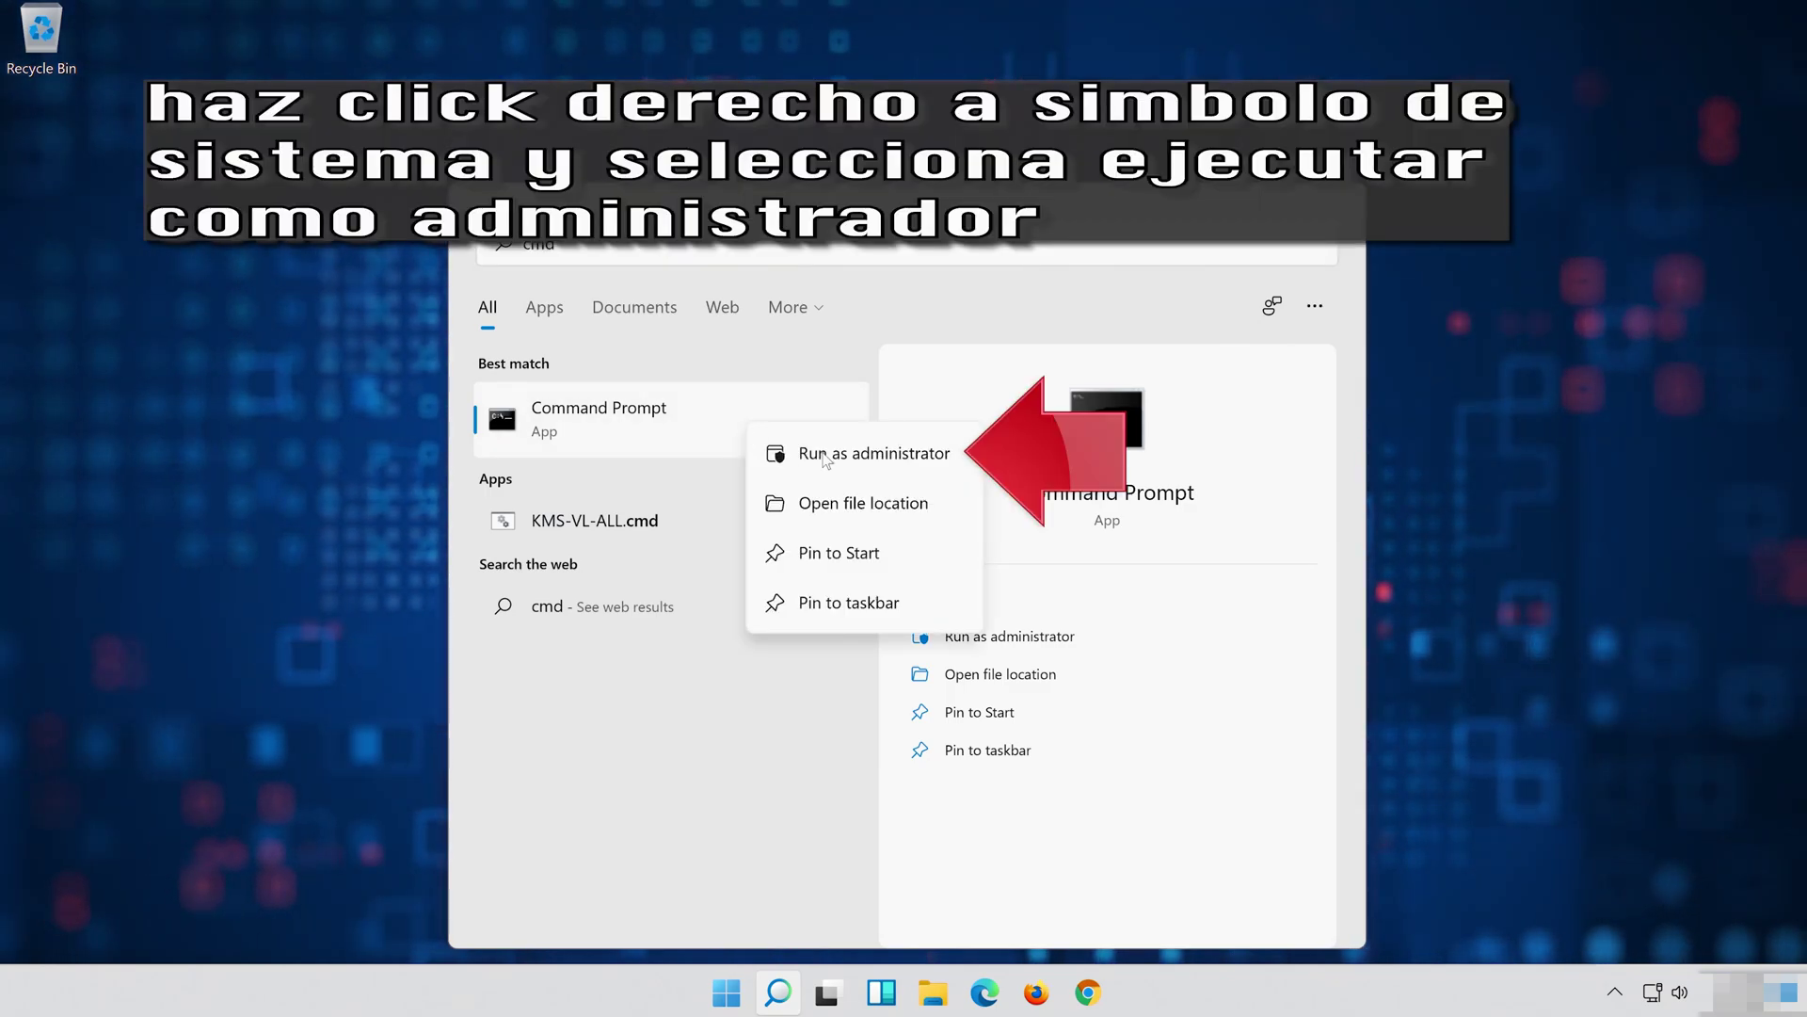
{"action": "left_click", "coordinate": [894, 455]}
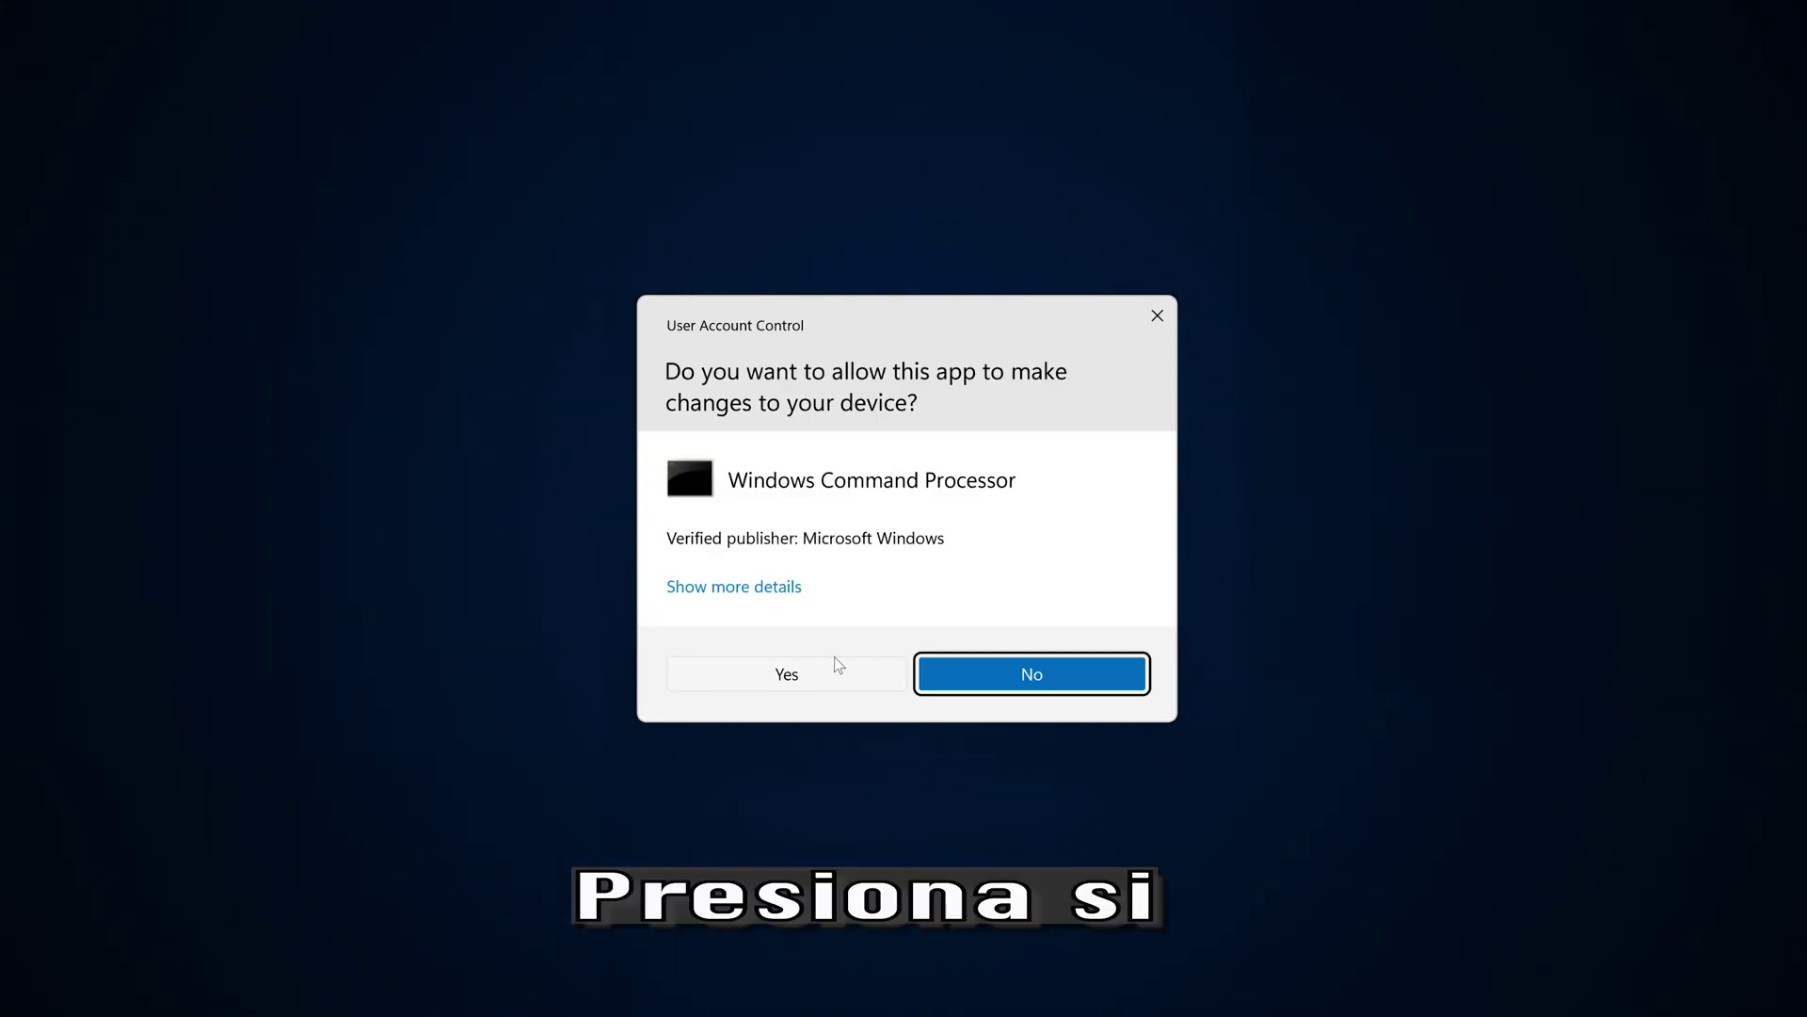
{"action": "left_click", "coordinate": [790, 673]}
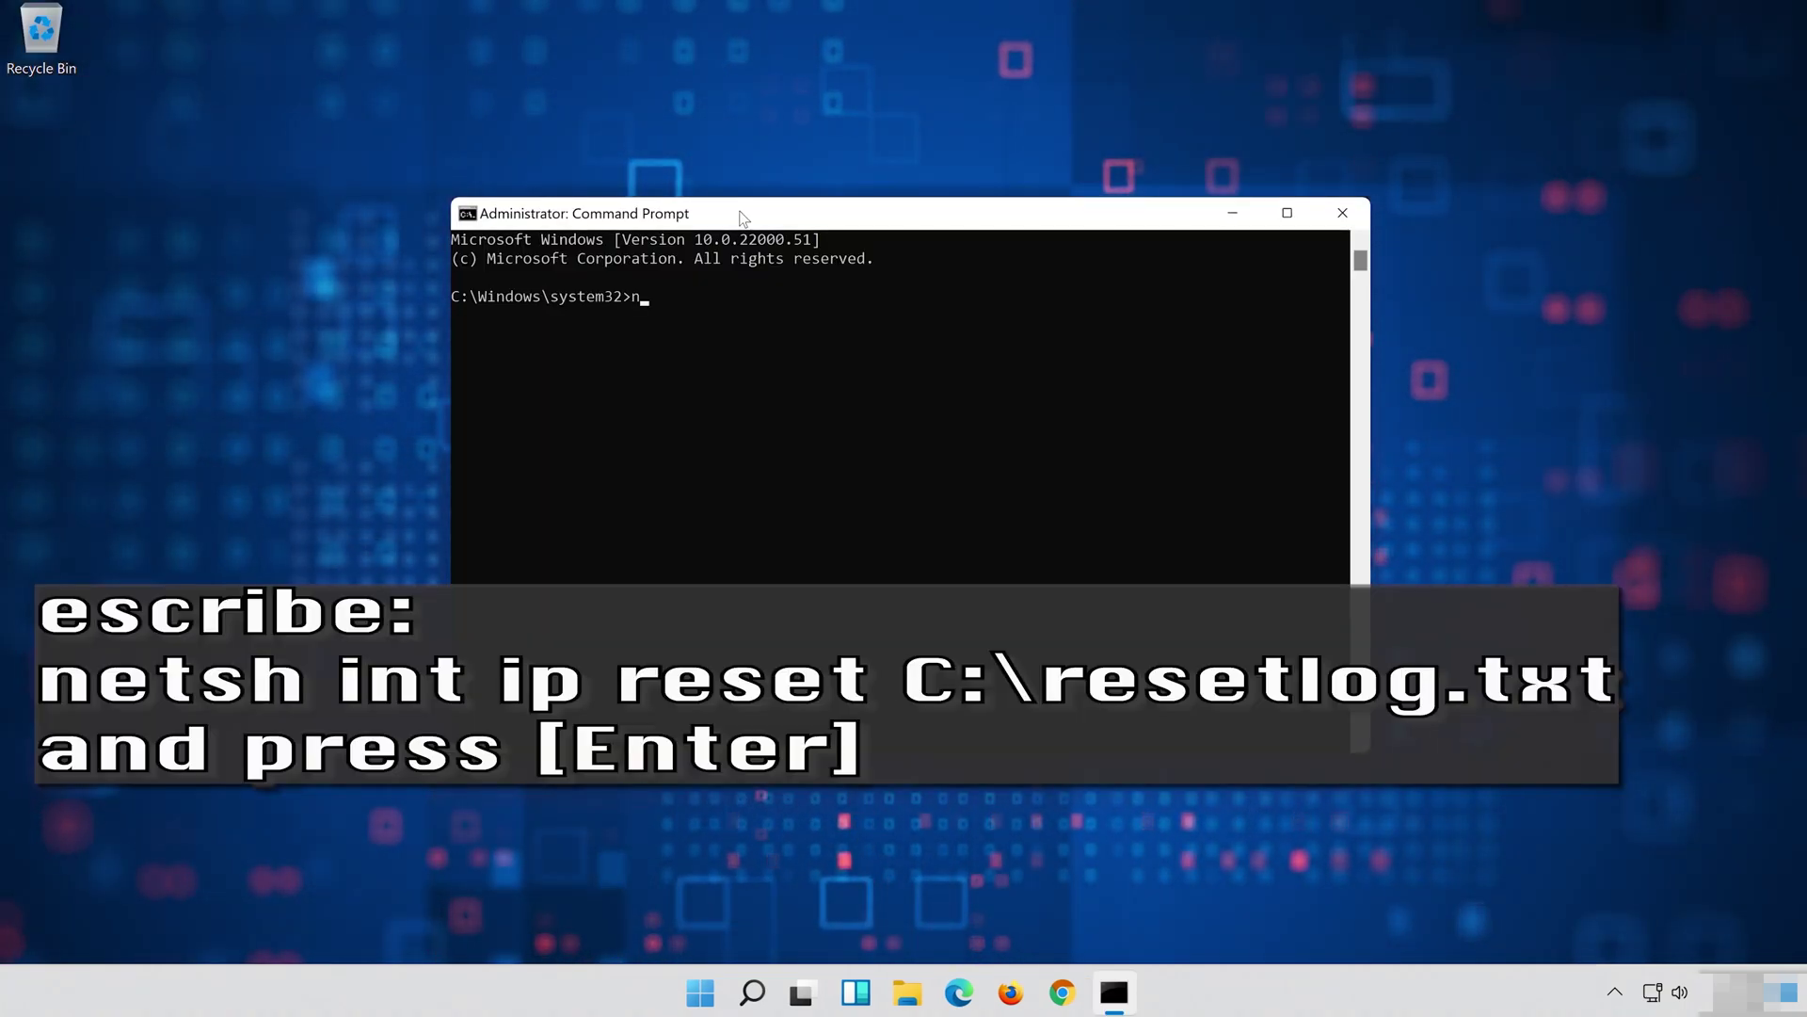
Reset the TCP/IP stack by running netsh int ip reset C:\resetlog.txt in the administrator Command Prompt
{"action": "type", "text": "net"}
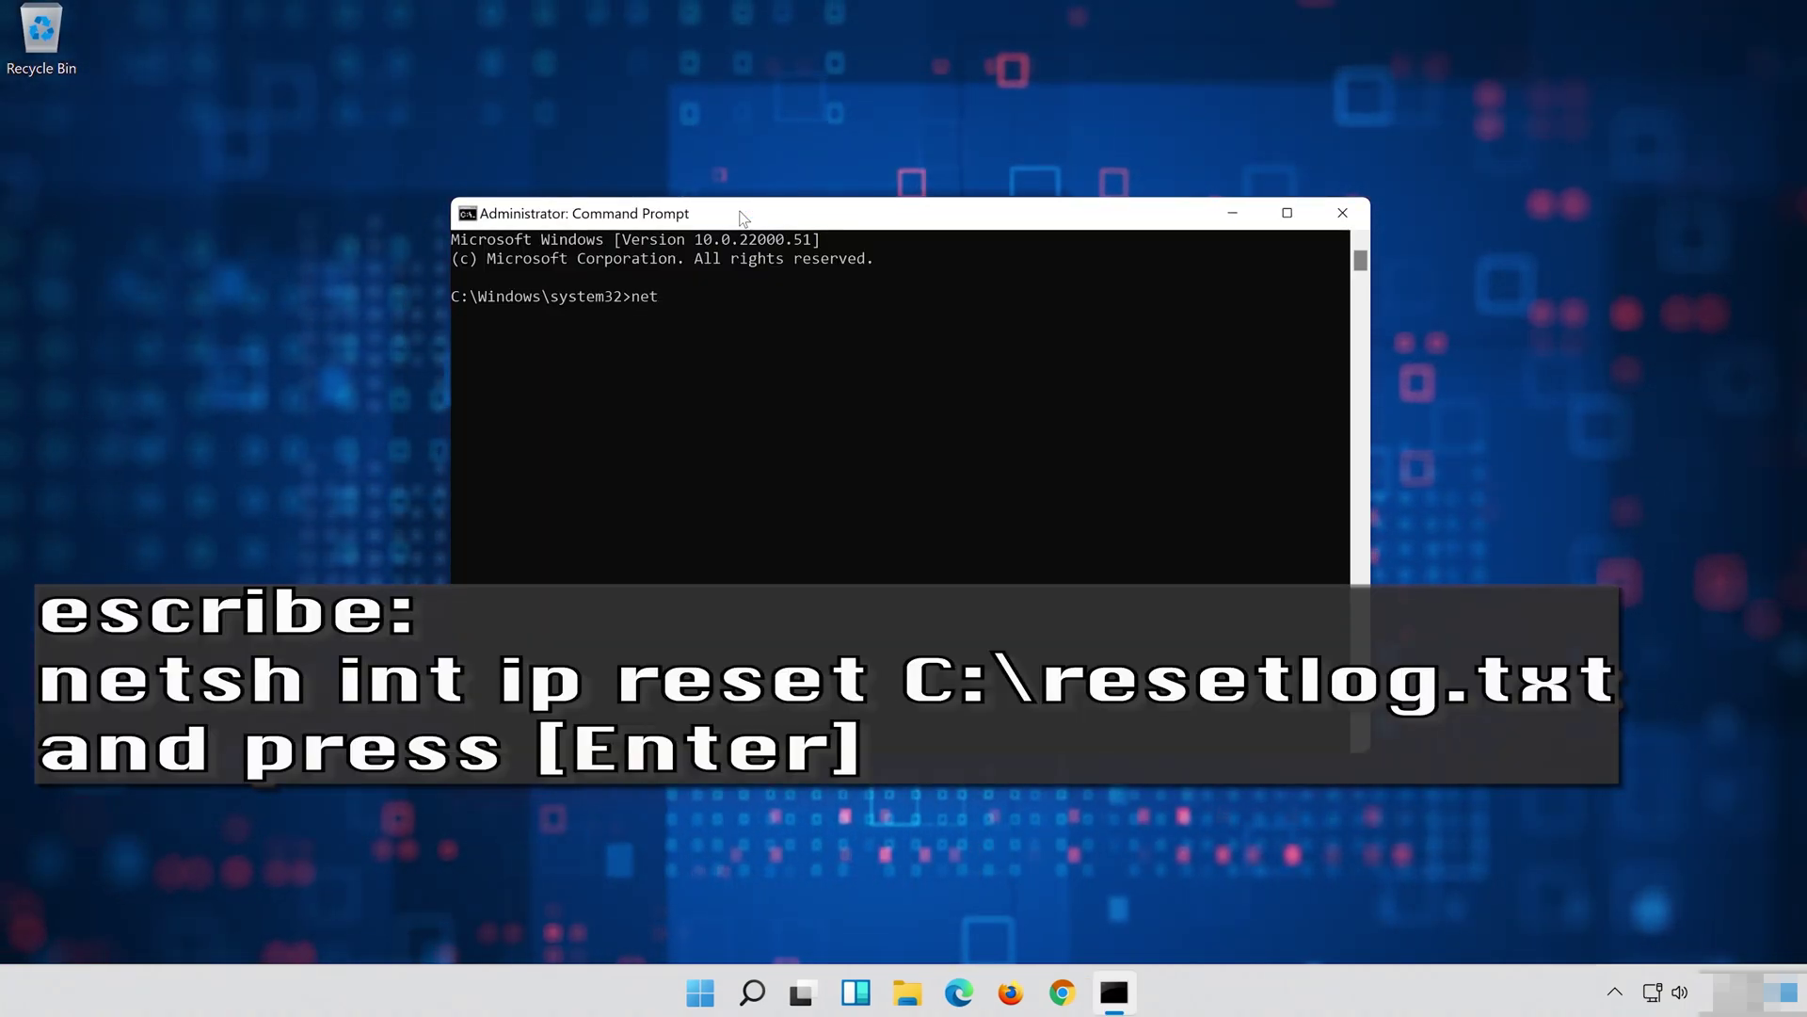
{"action": "type", "text": "sh "}
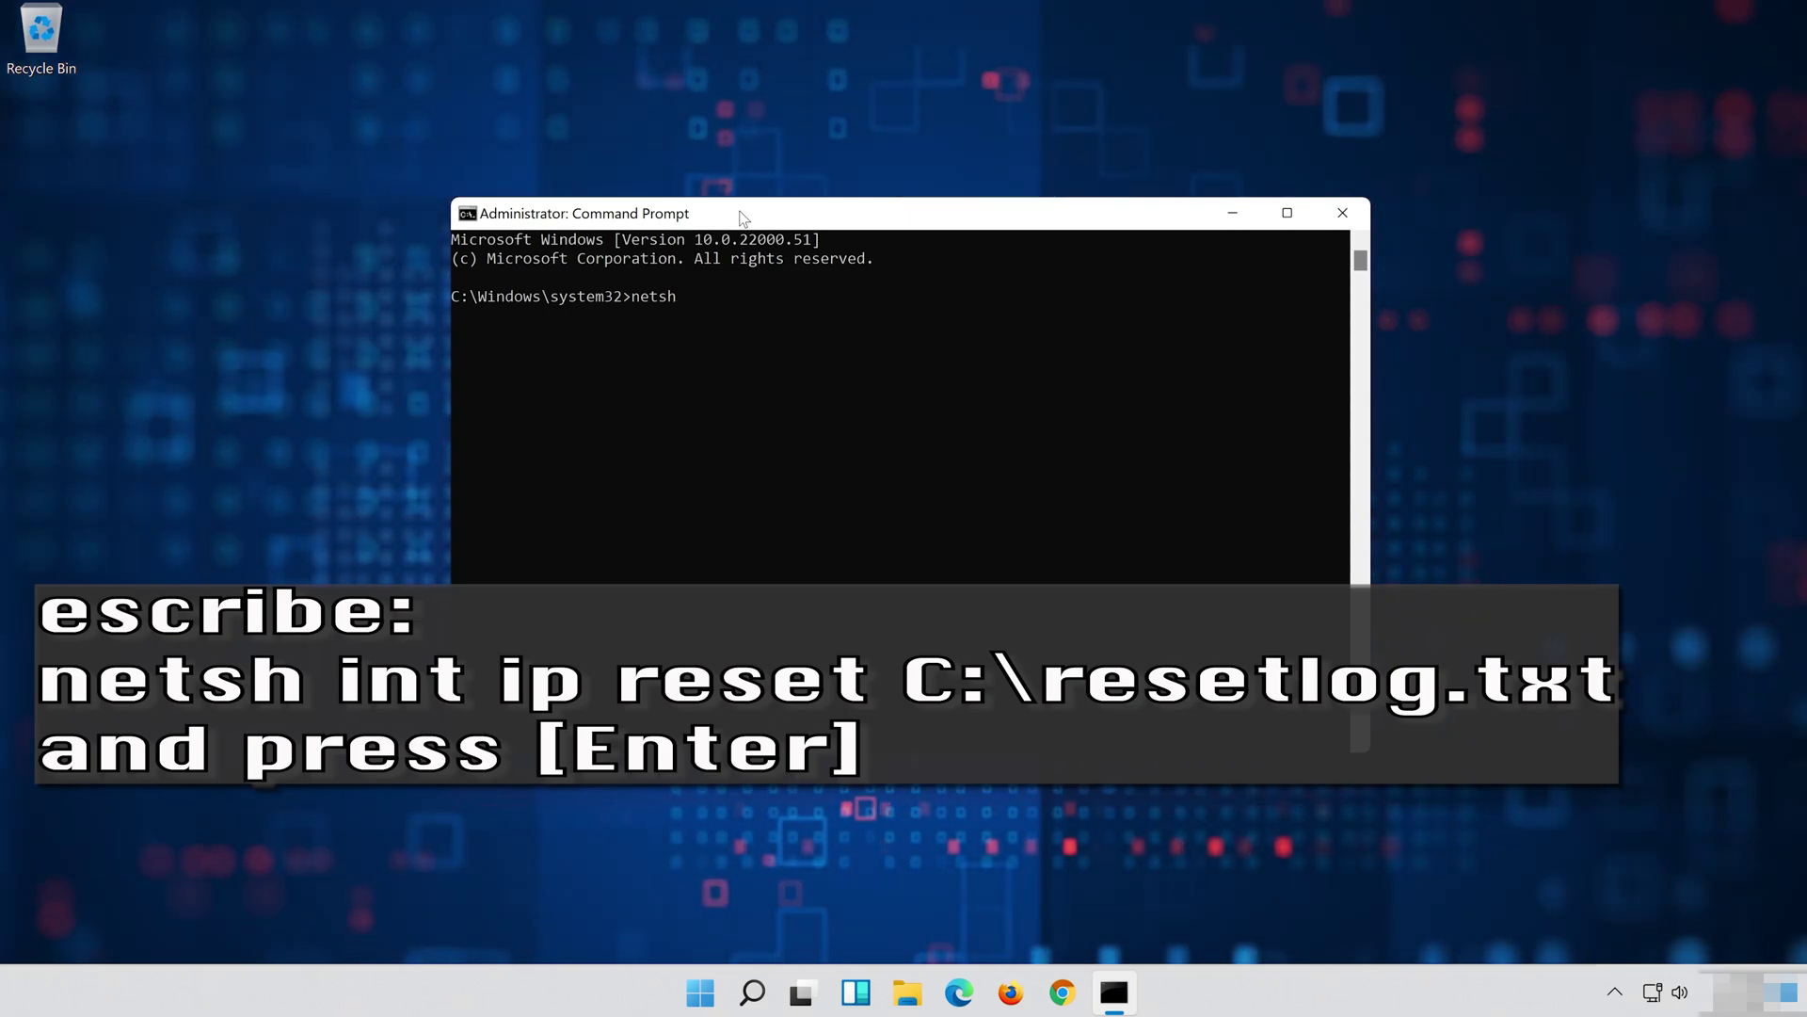
{"action": "type", "text": "int "}
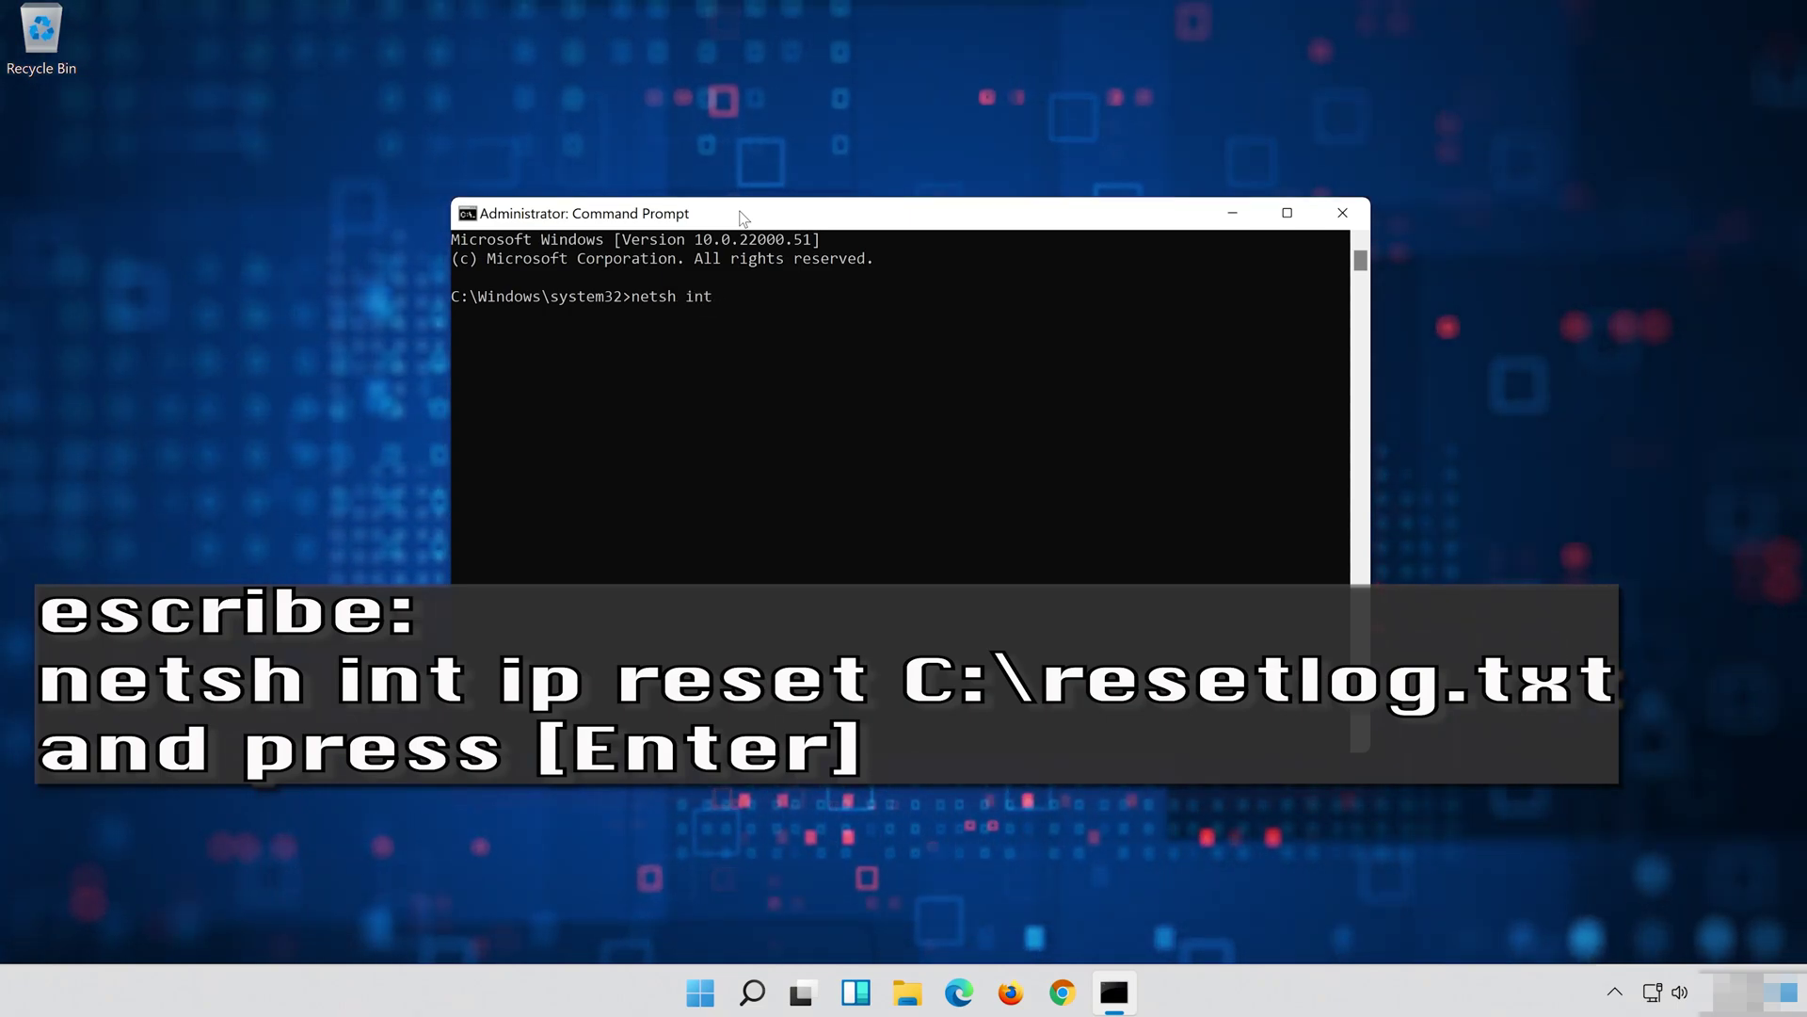
{"action": "type", "text": "ip "}
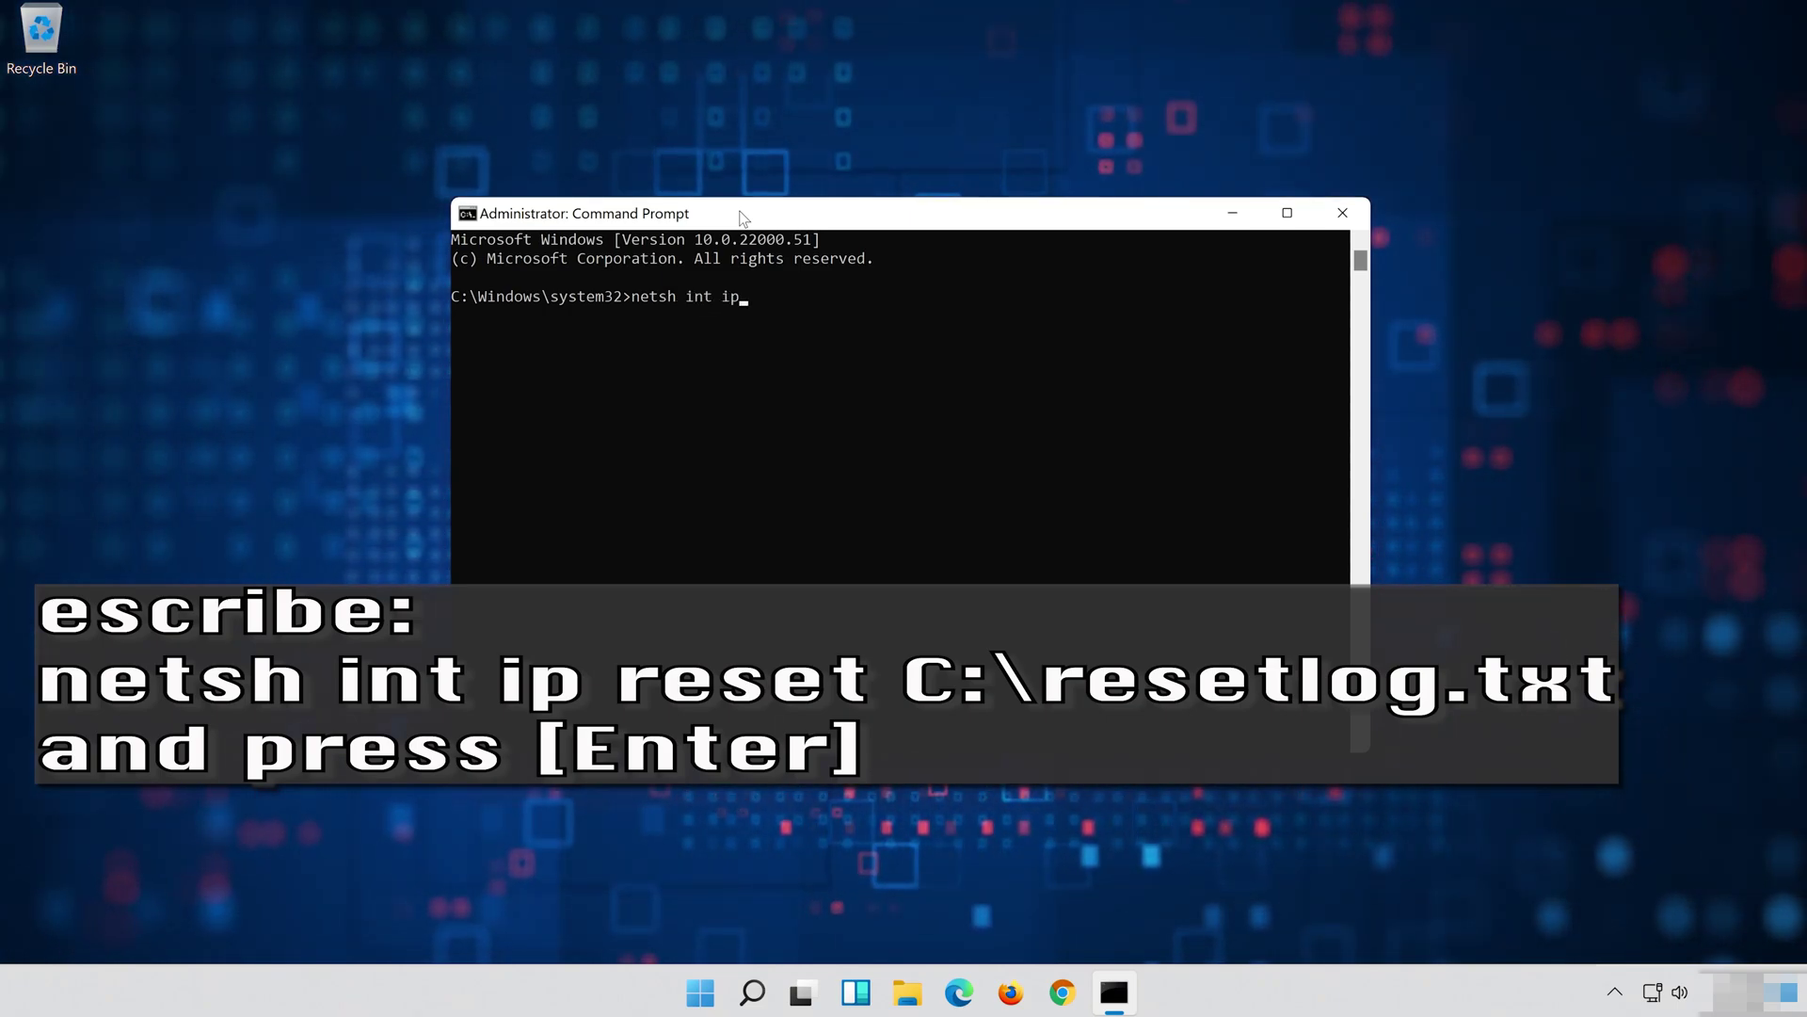
{"action": "type", "text": "rese"}
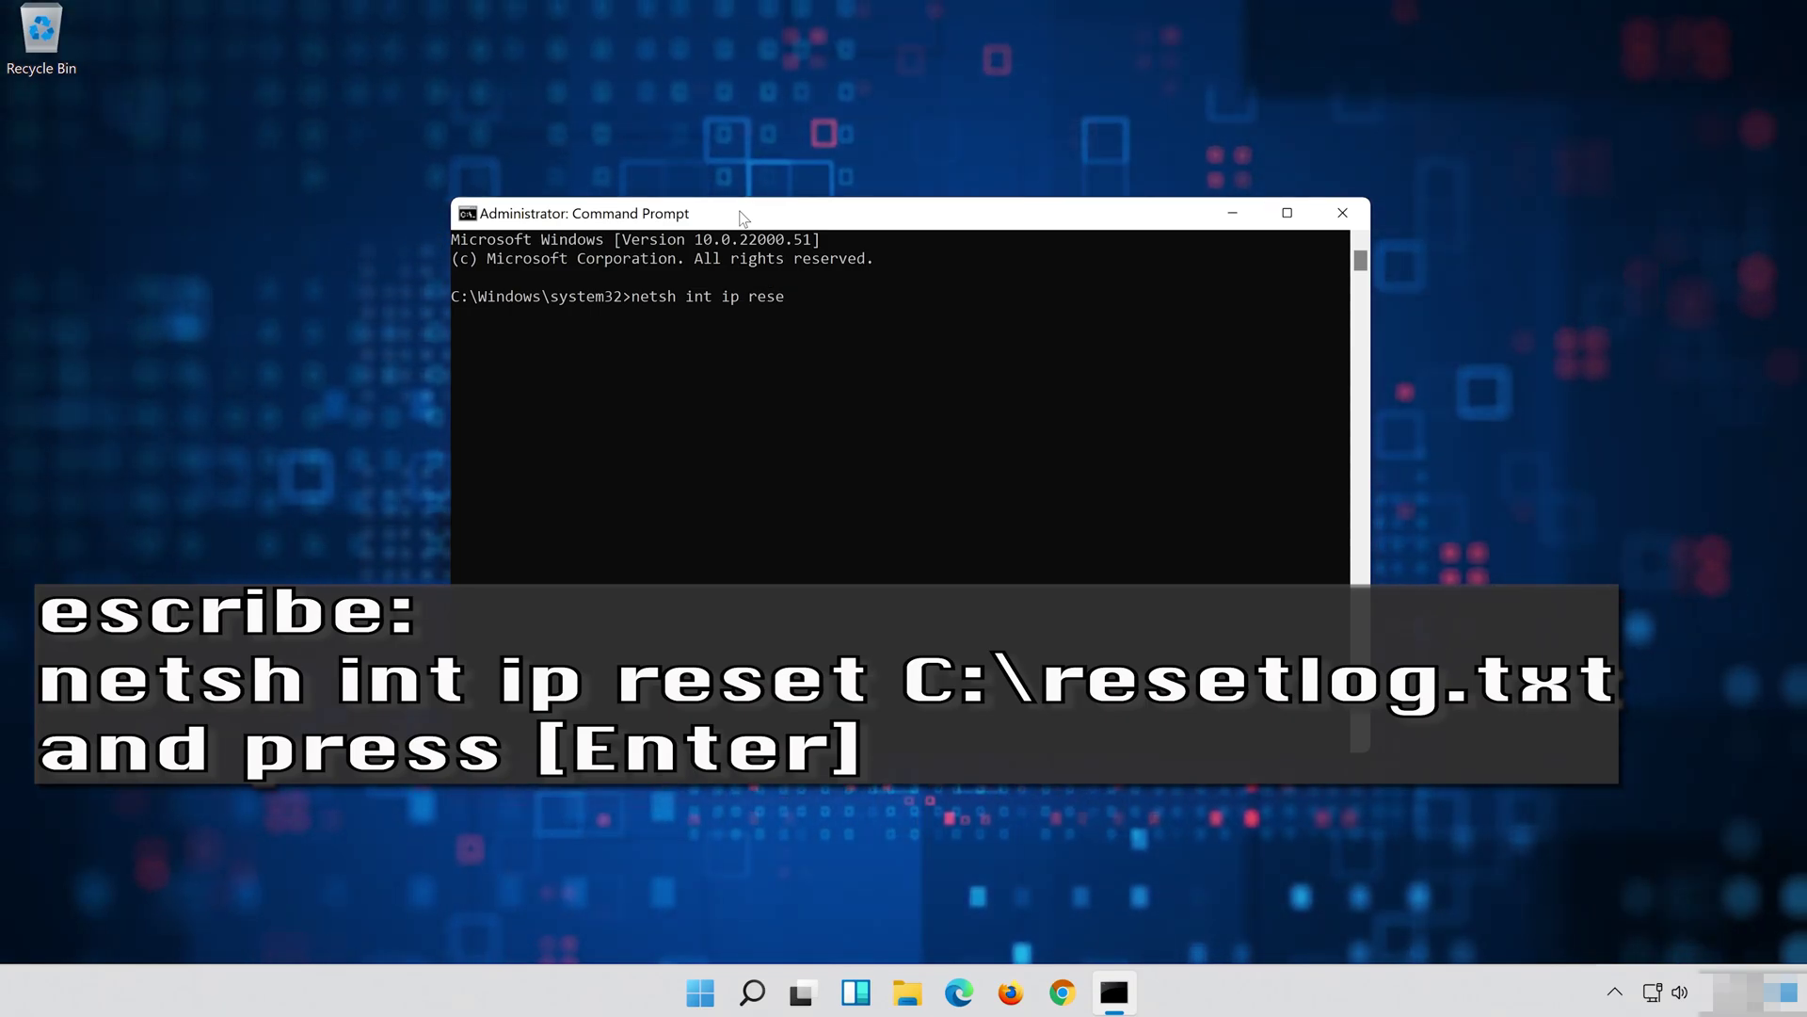
{"action": "type", "text": "t c:\\reset"}
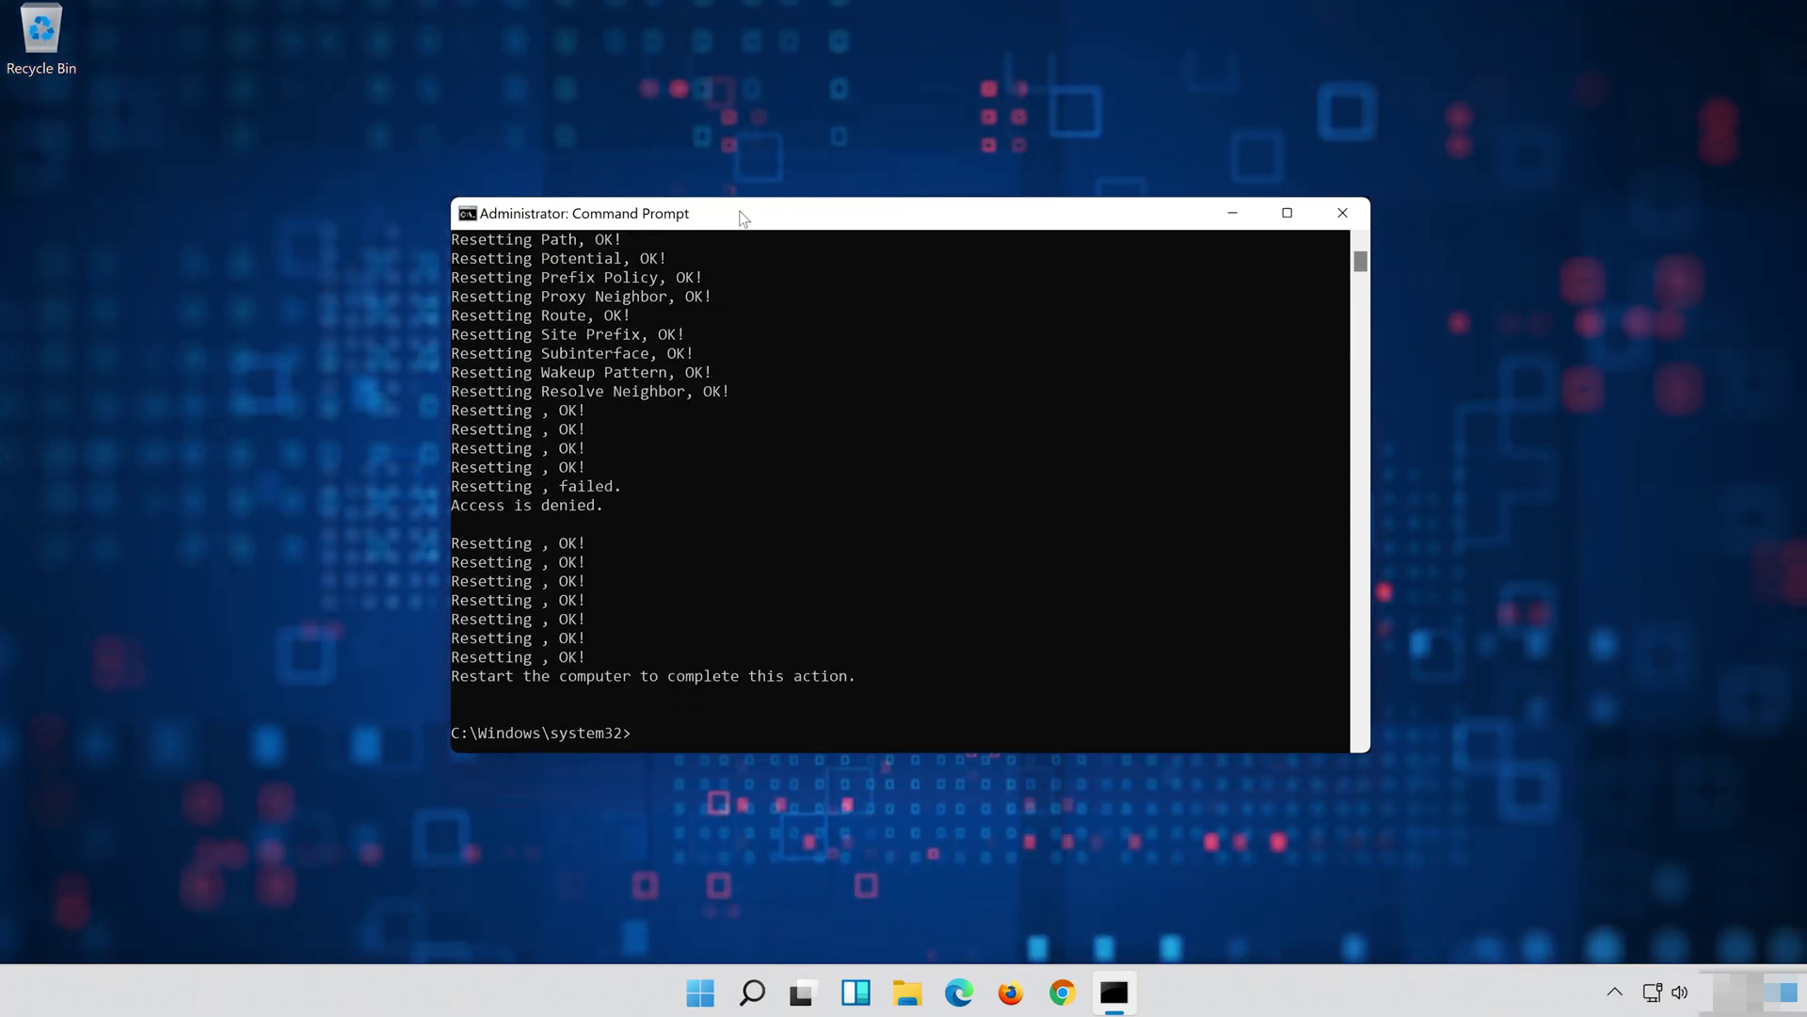
Reset the Winsock catalog by running netsh winsock reset
{"action": "type", "text": "netsh"}
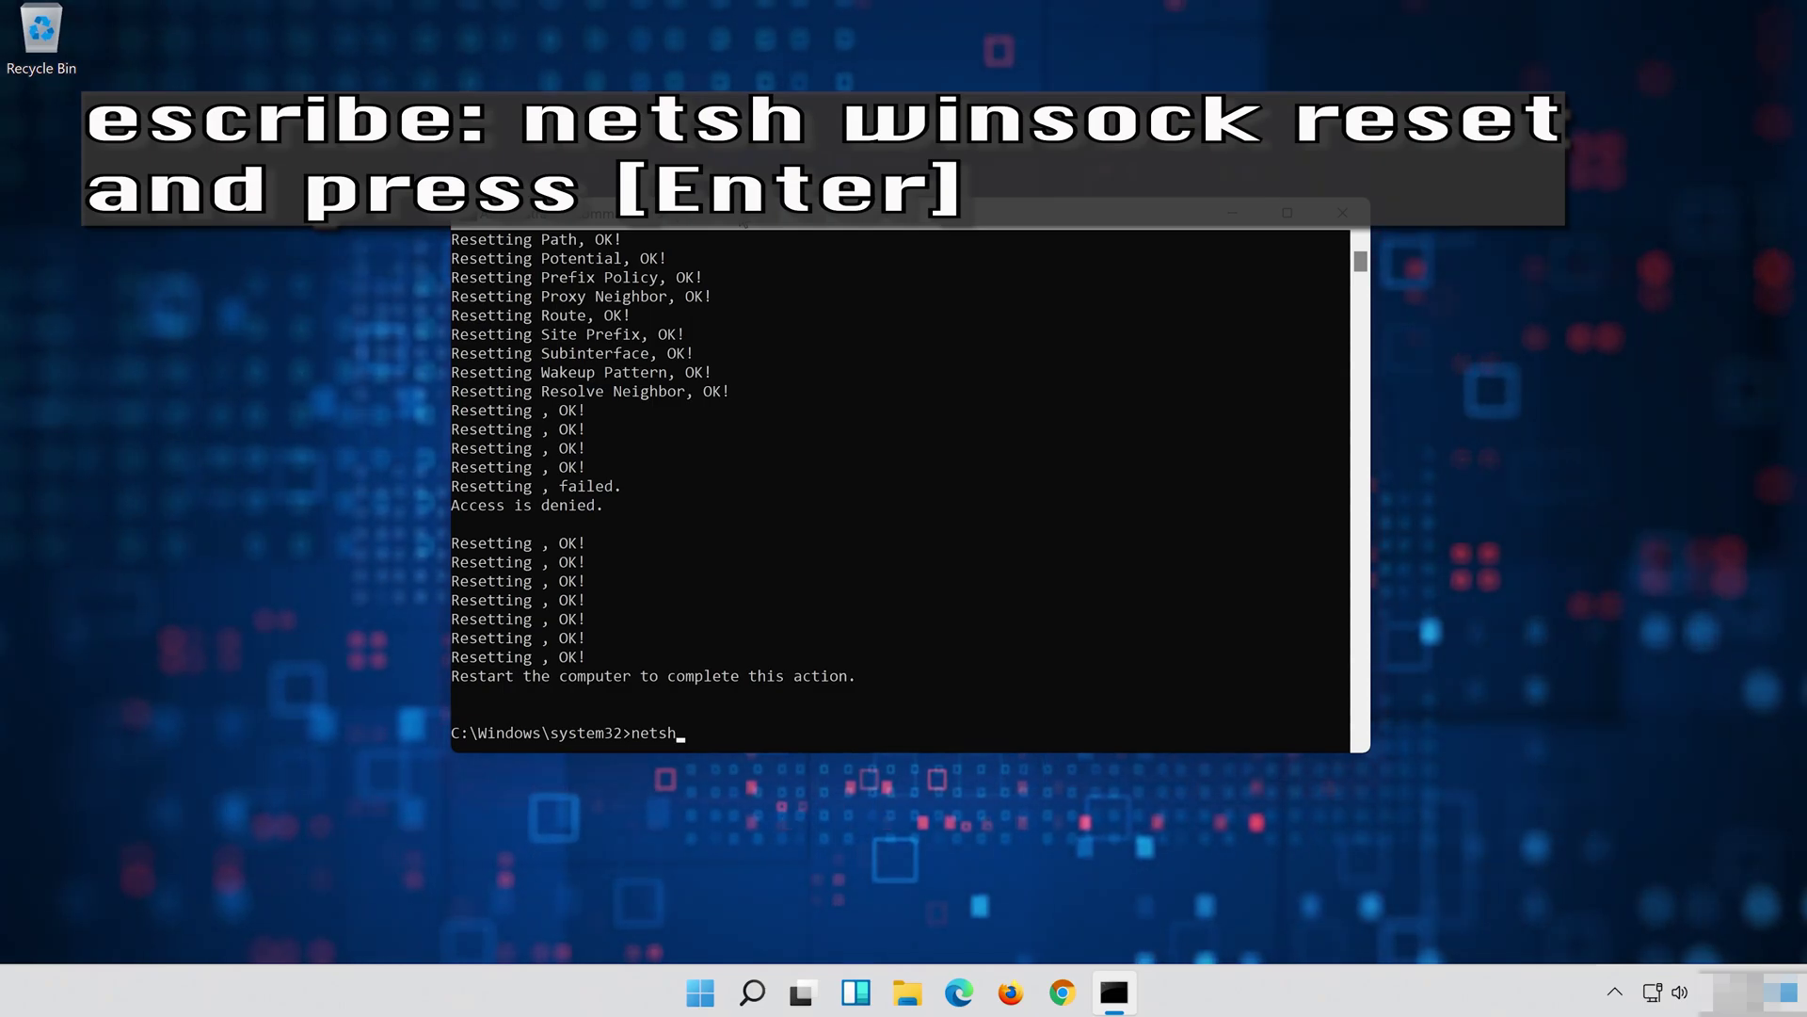
{"action": "type", "text": " winsoc"}
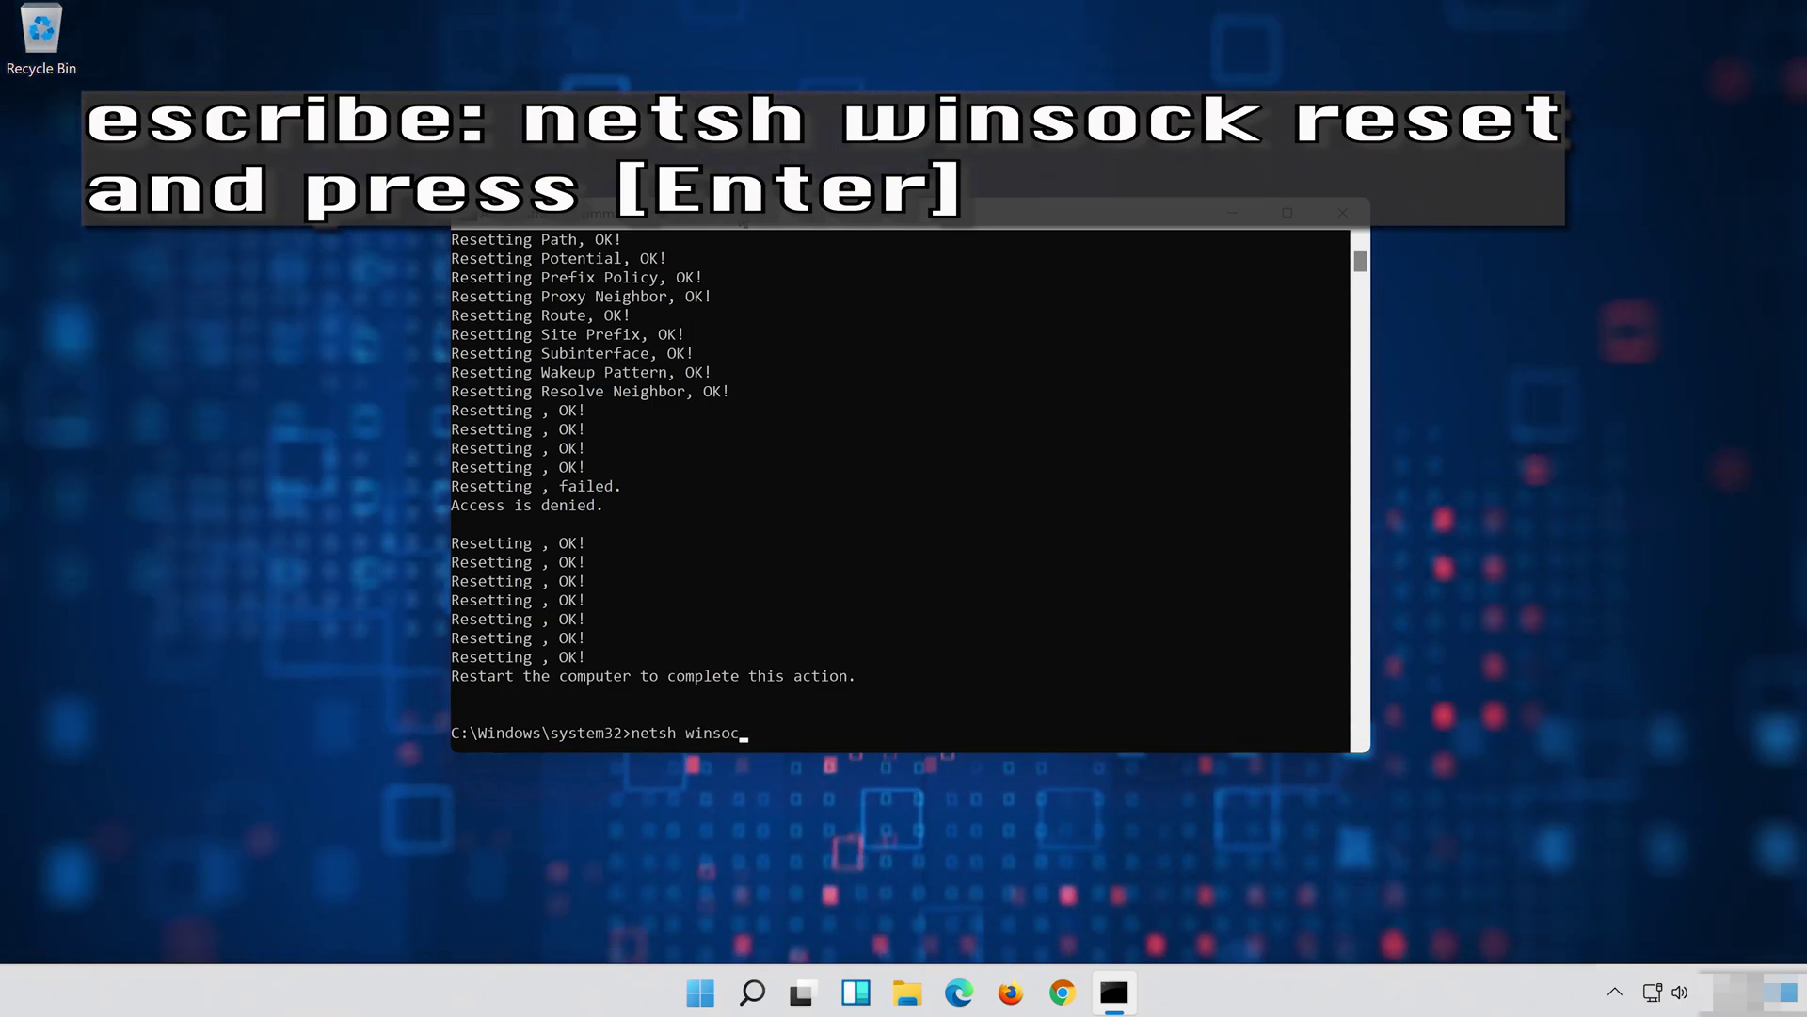
{"action": "type", "text": "k res"}
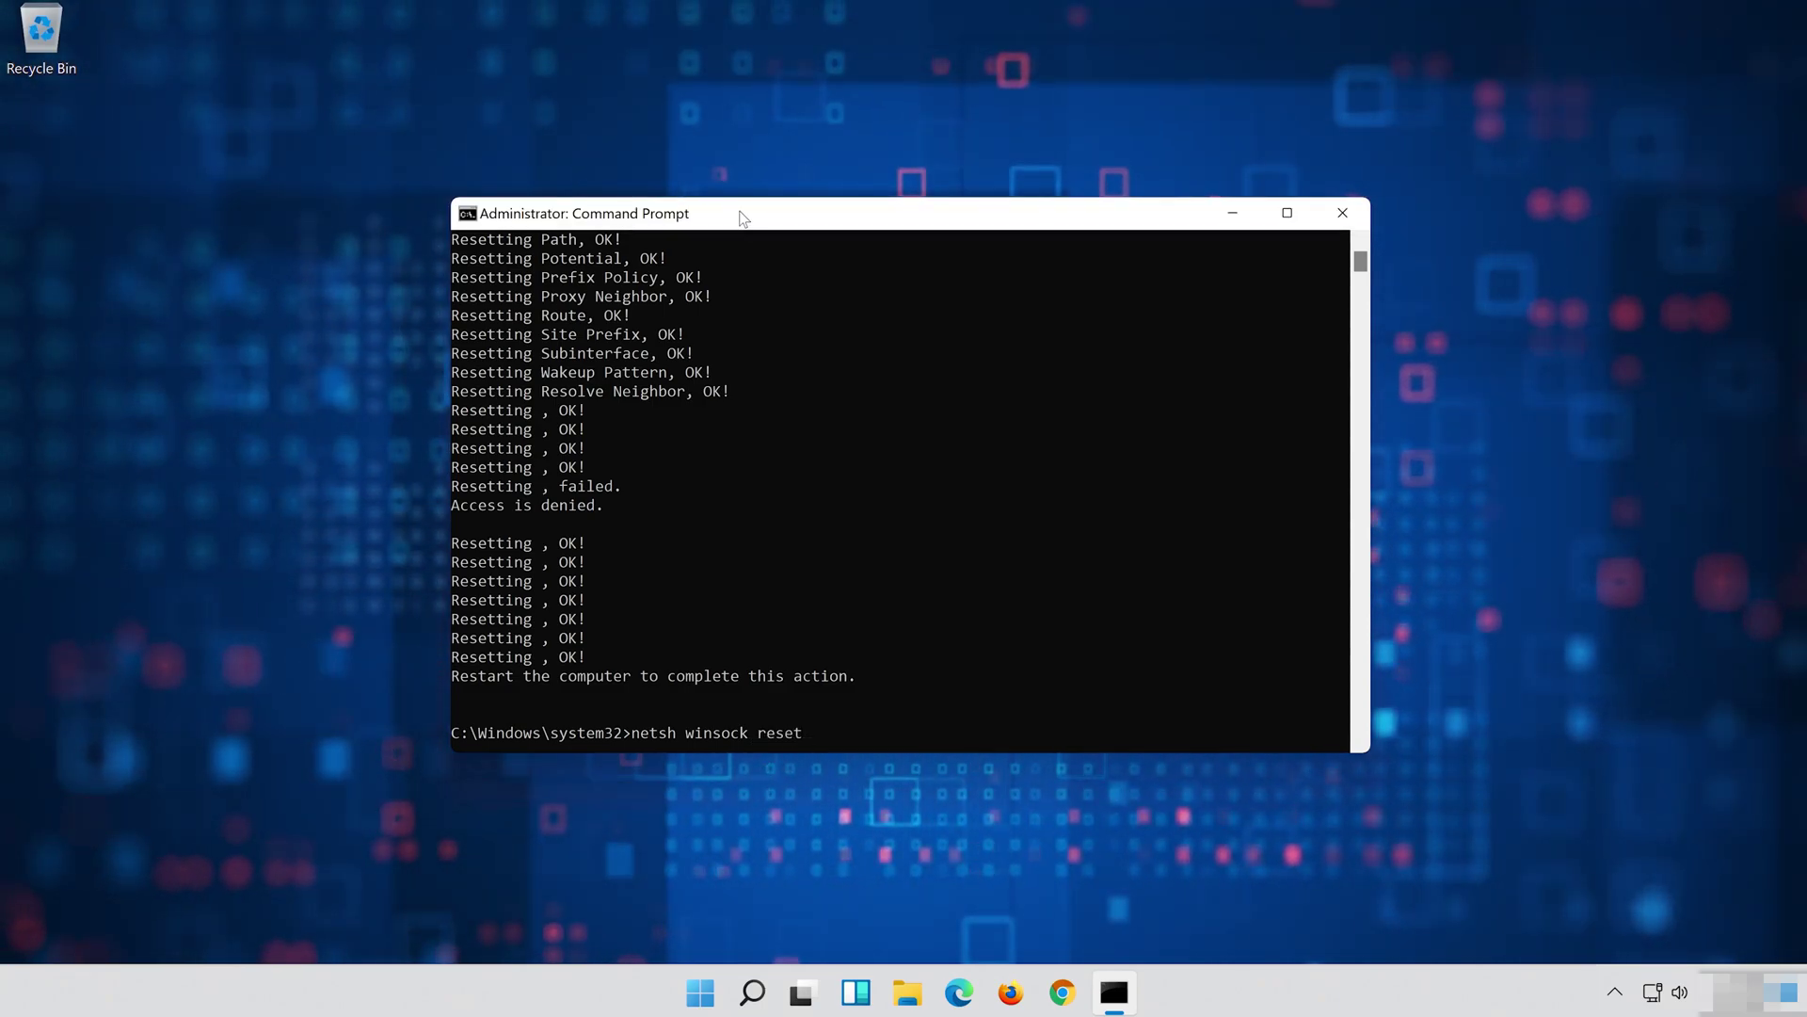
{"action": "type", "text": "et"}
{"action": "key", "text": "Return"}
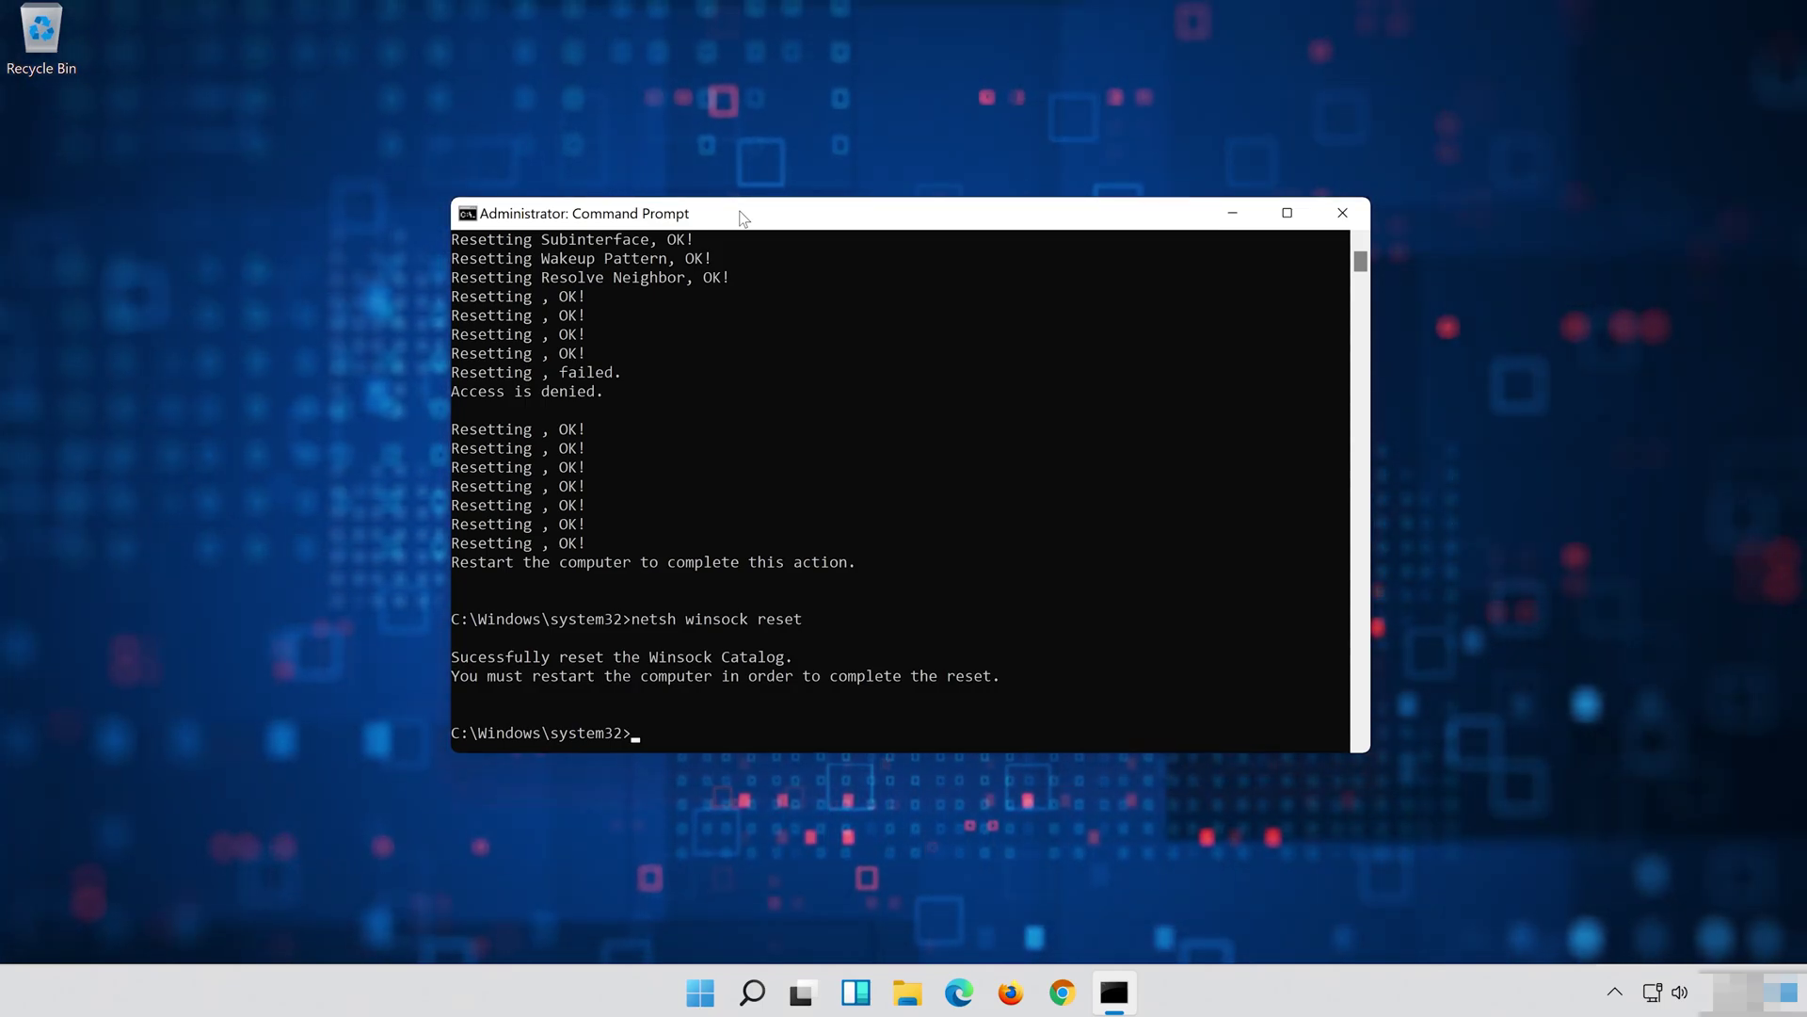
Flush the DNS resolver cache by running ipconfig /flushdns
{"action": "type", "text": "ipconfig "}
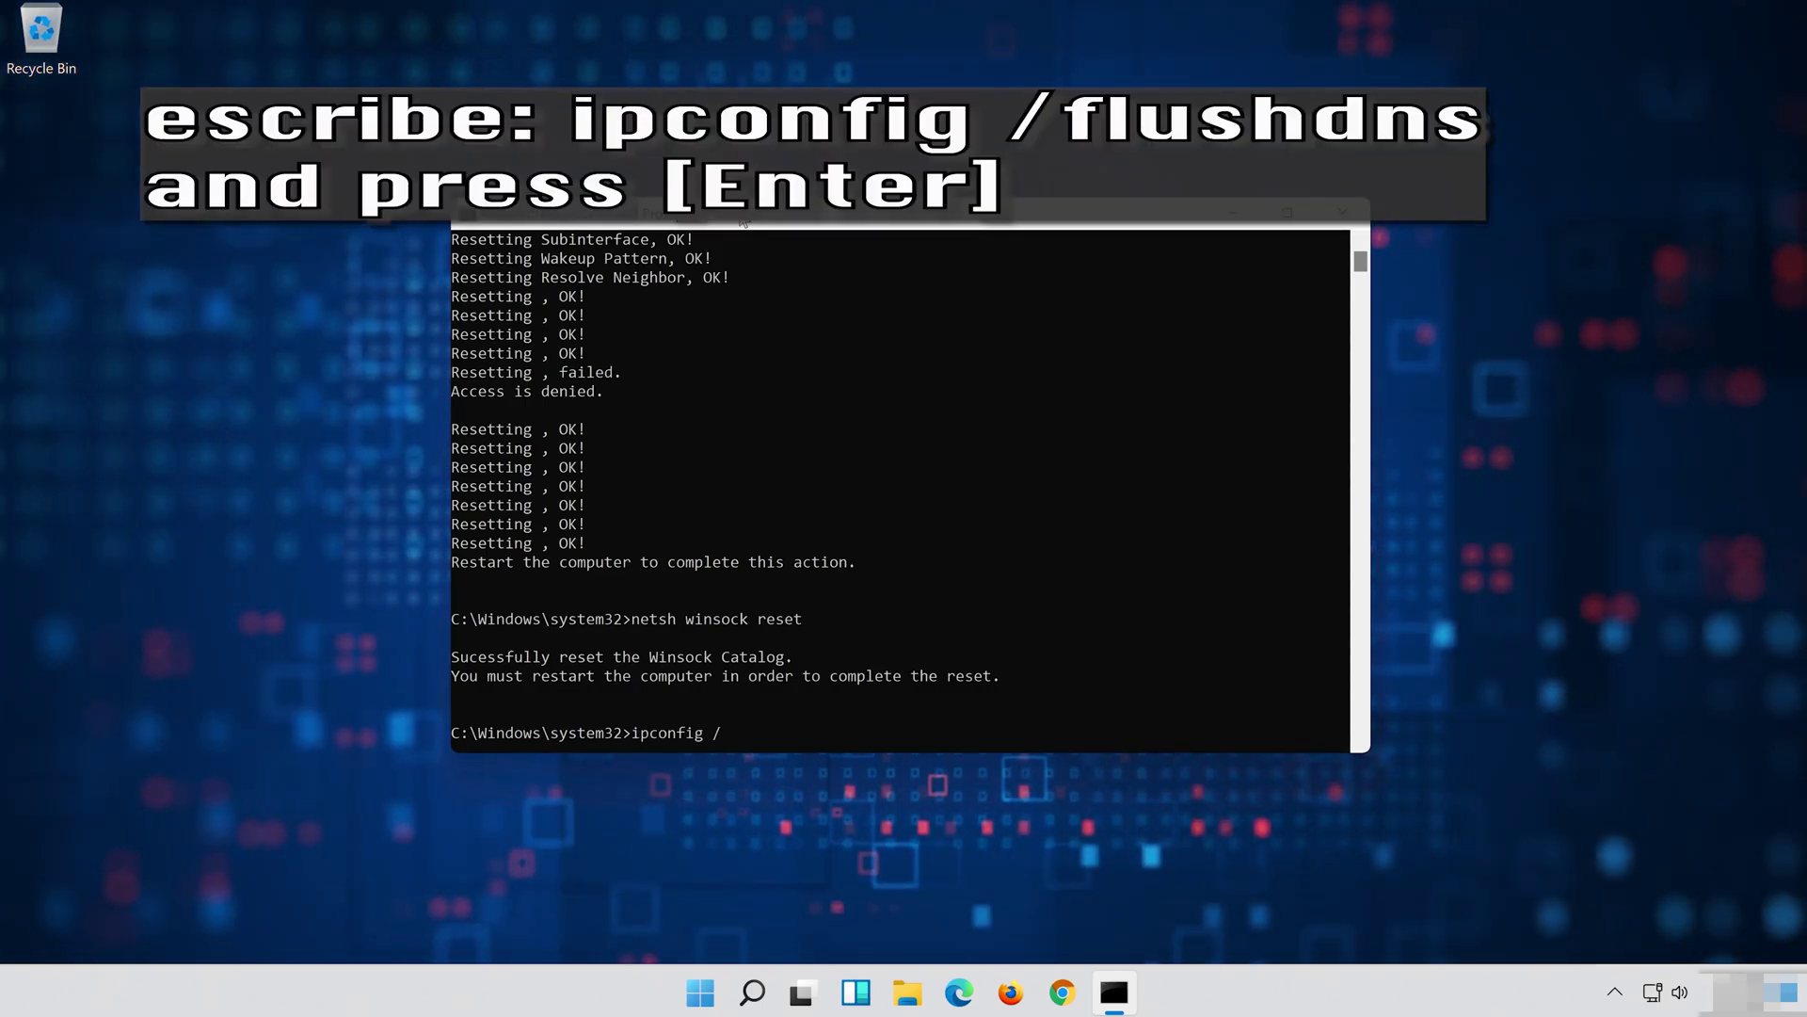
{"action": "type", "text": "/fl"}
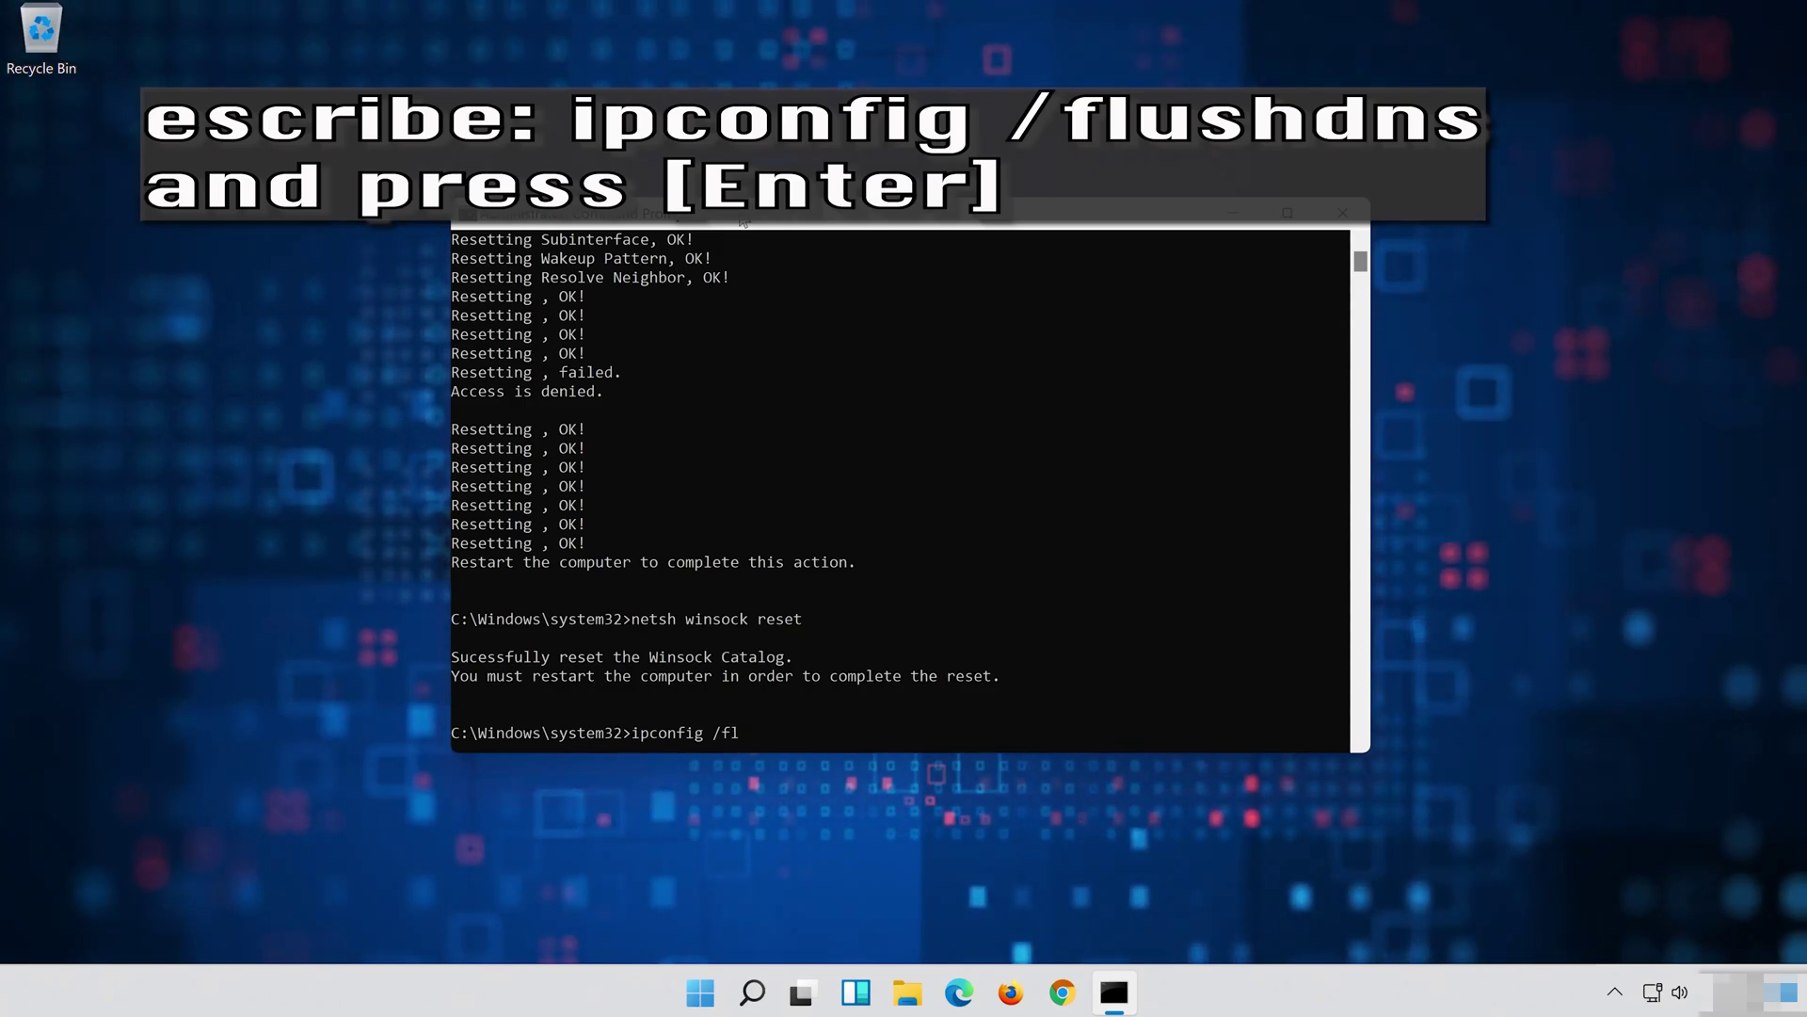
{"action": "type", "text": "ushdns"}
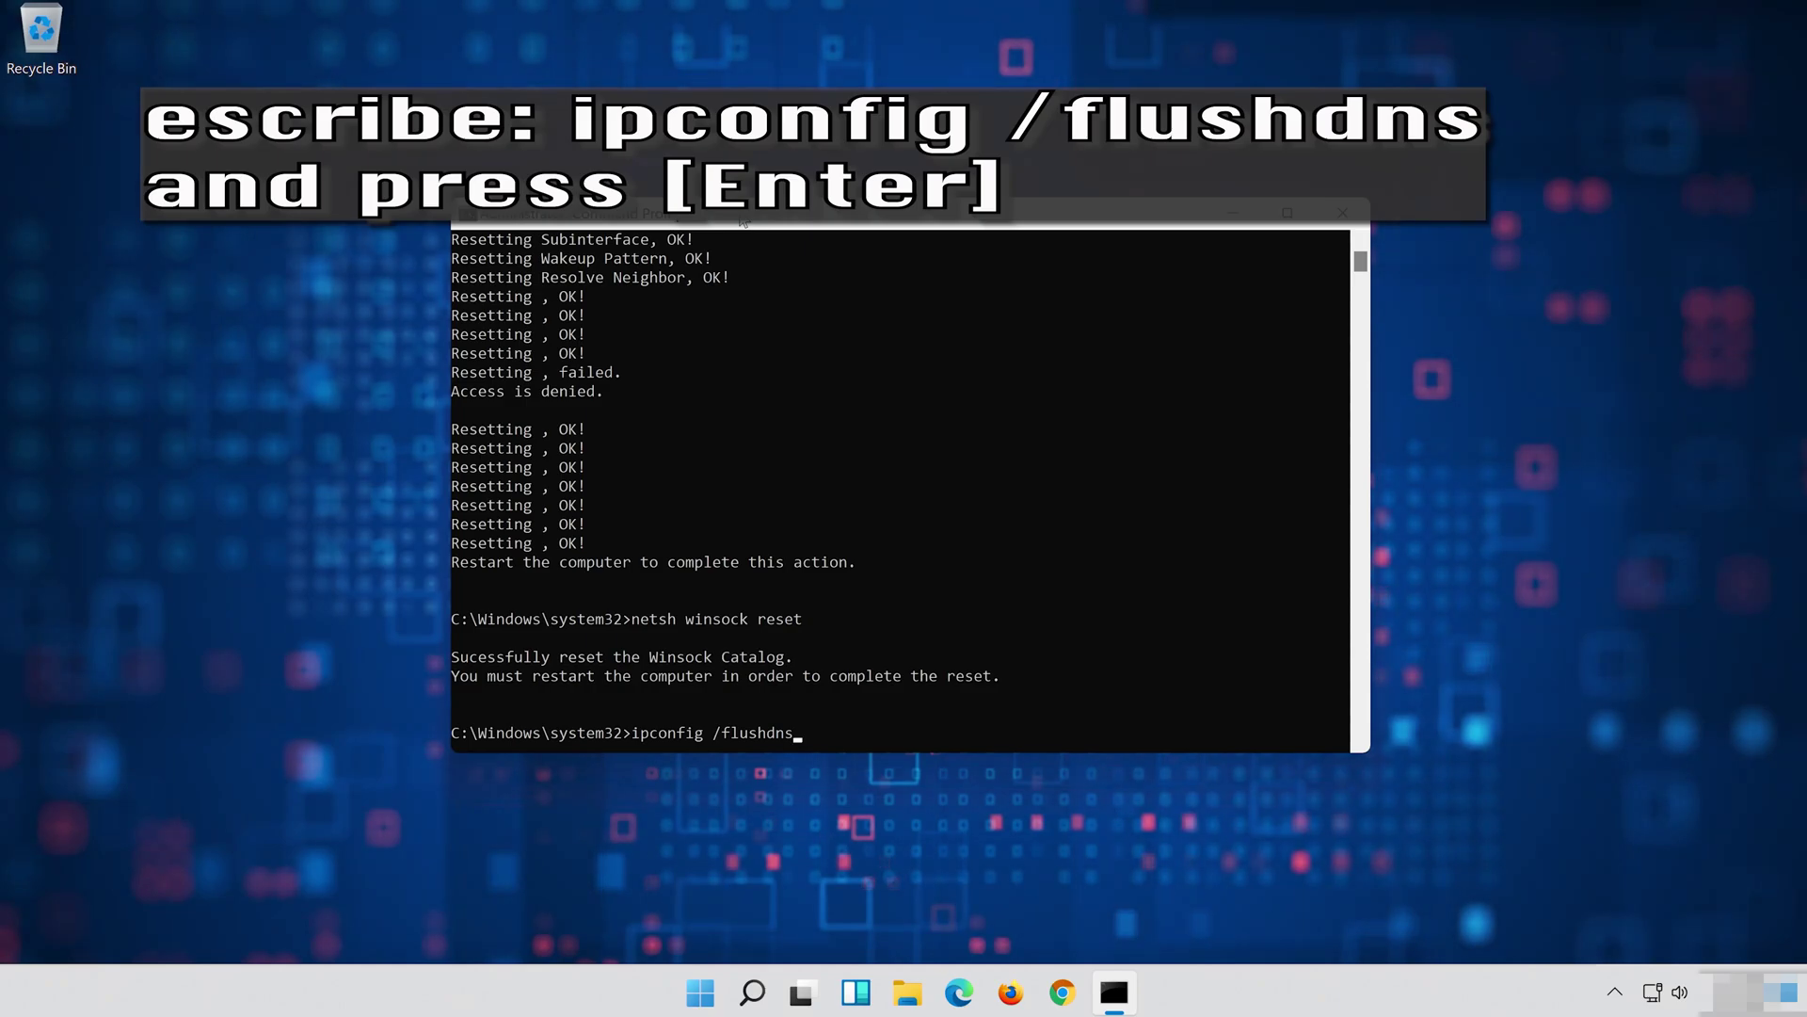
{"action": "key", "text": "Return"}
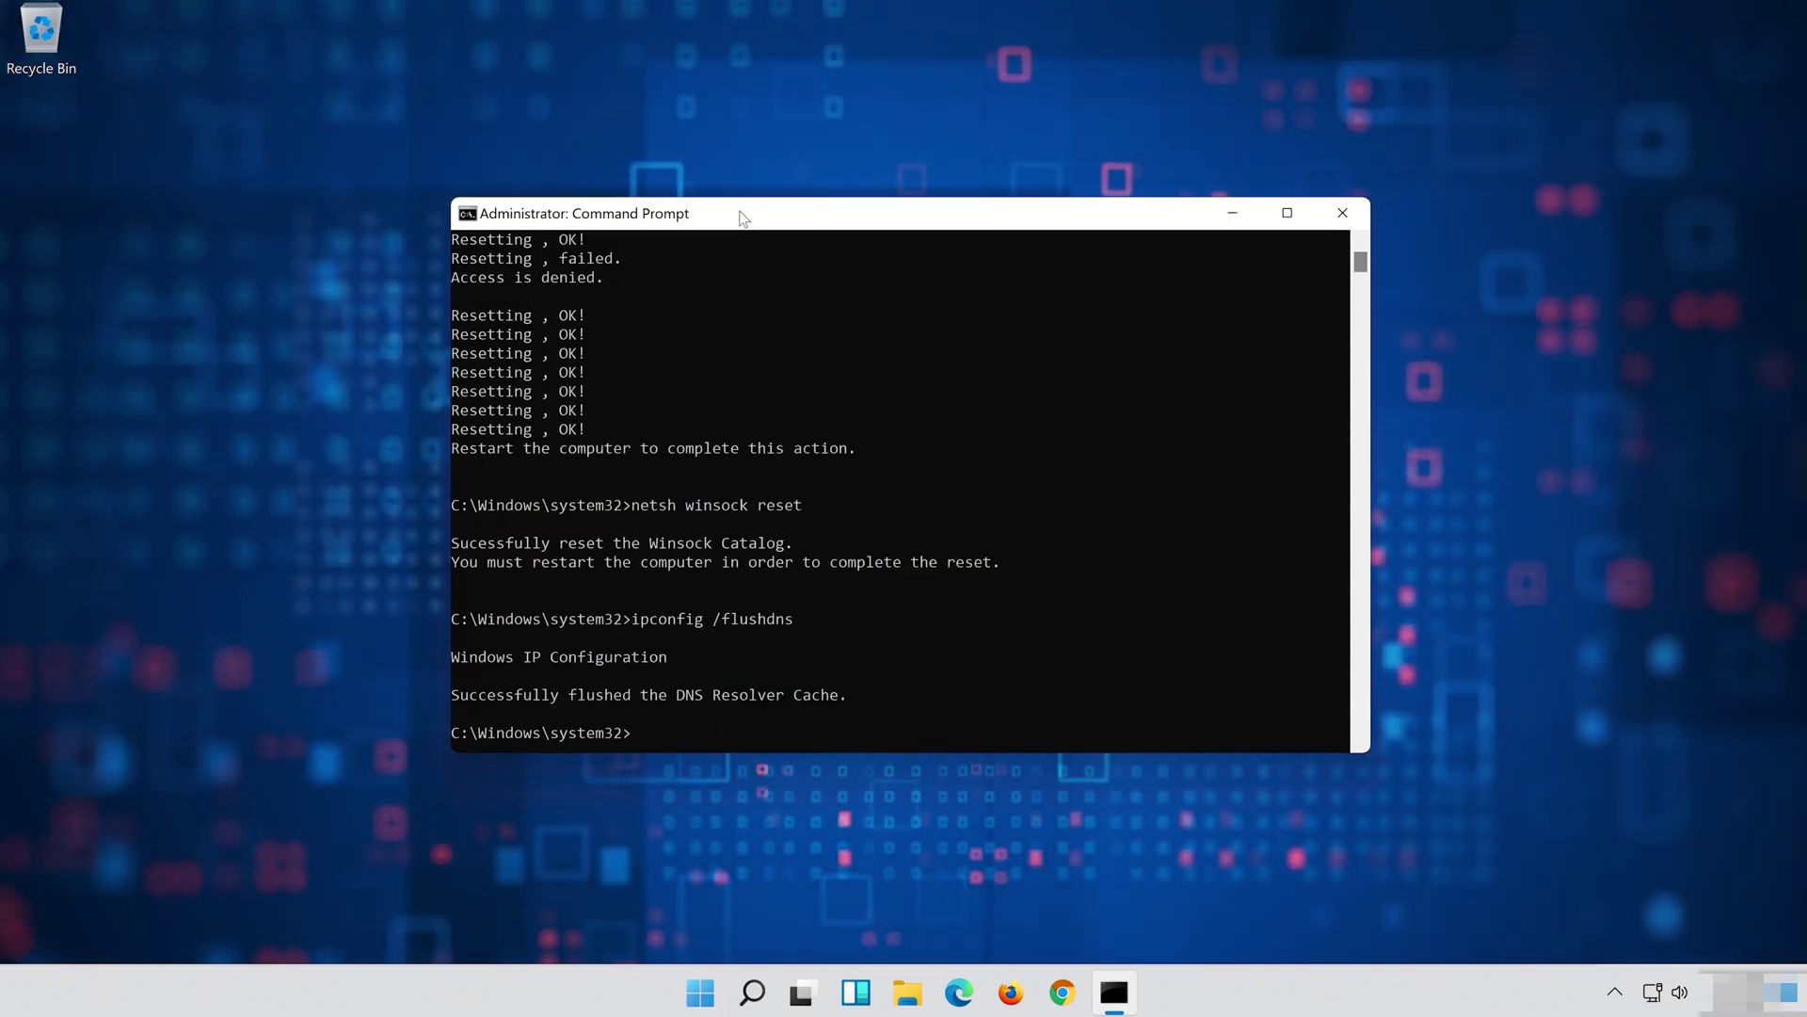
Close the Command Prompt session by running the exit command
{"action": "type", "text": "e"}
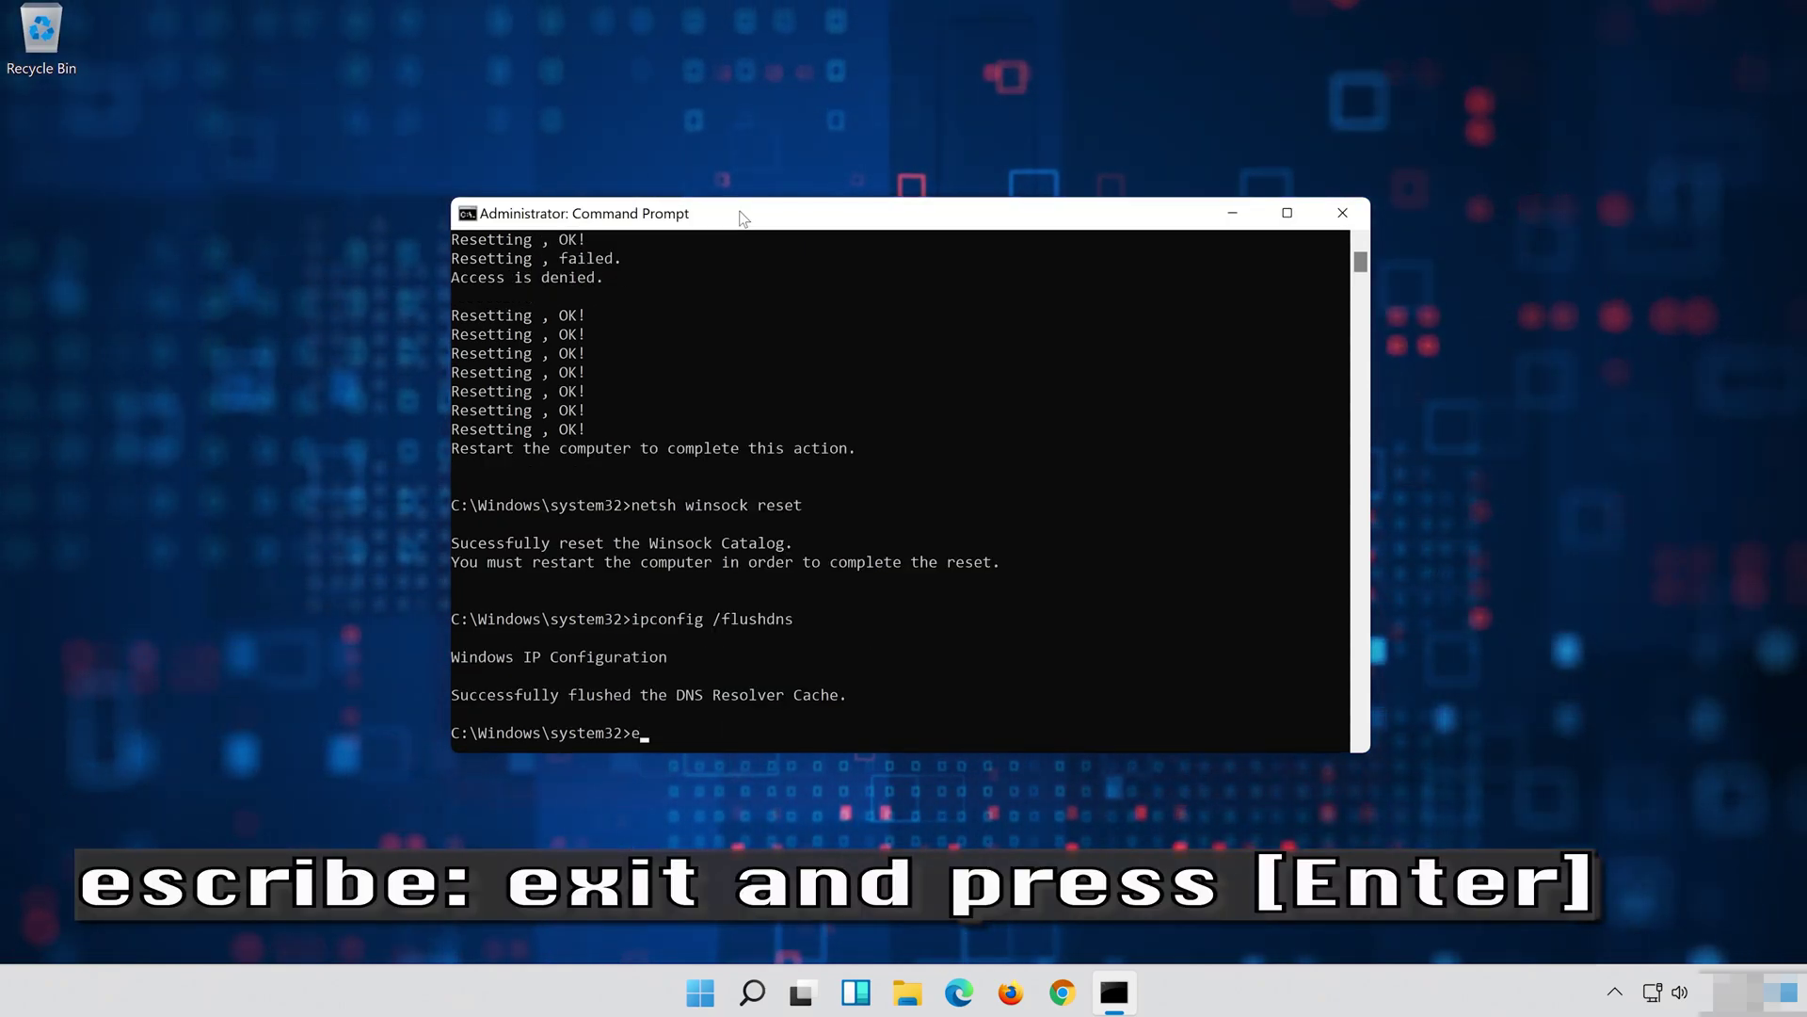
{"action": "type", "text": "xit"}
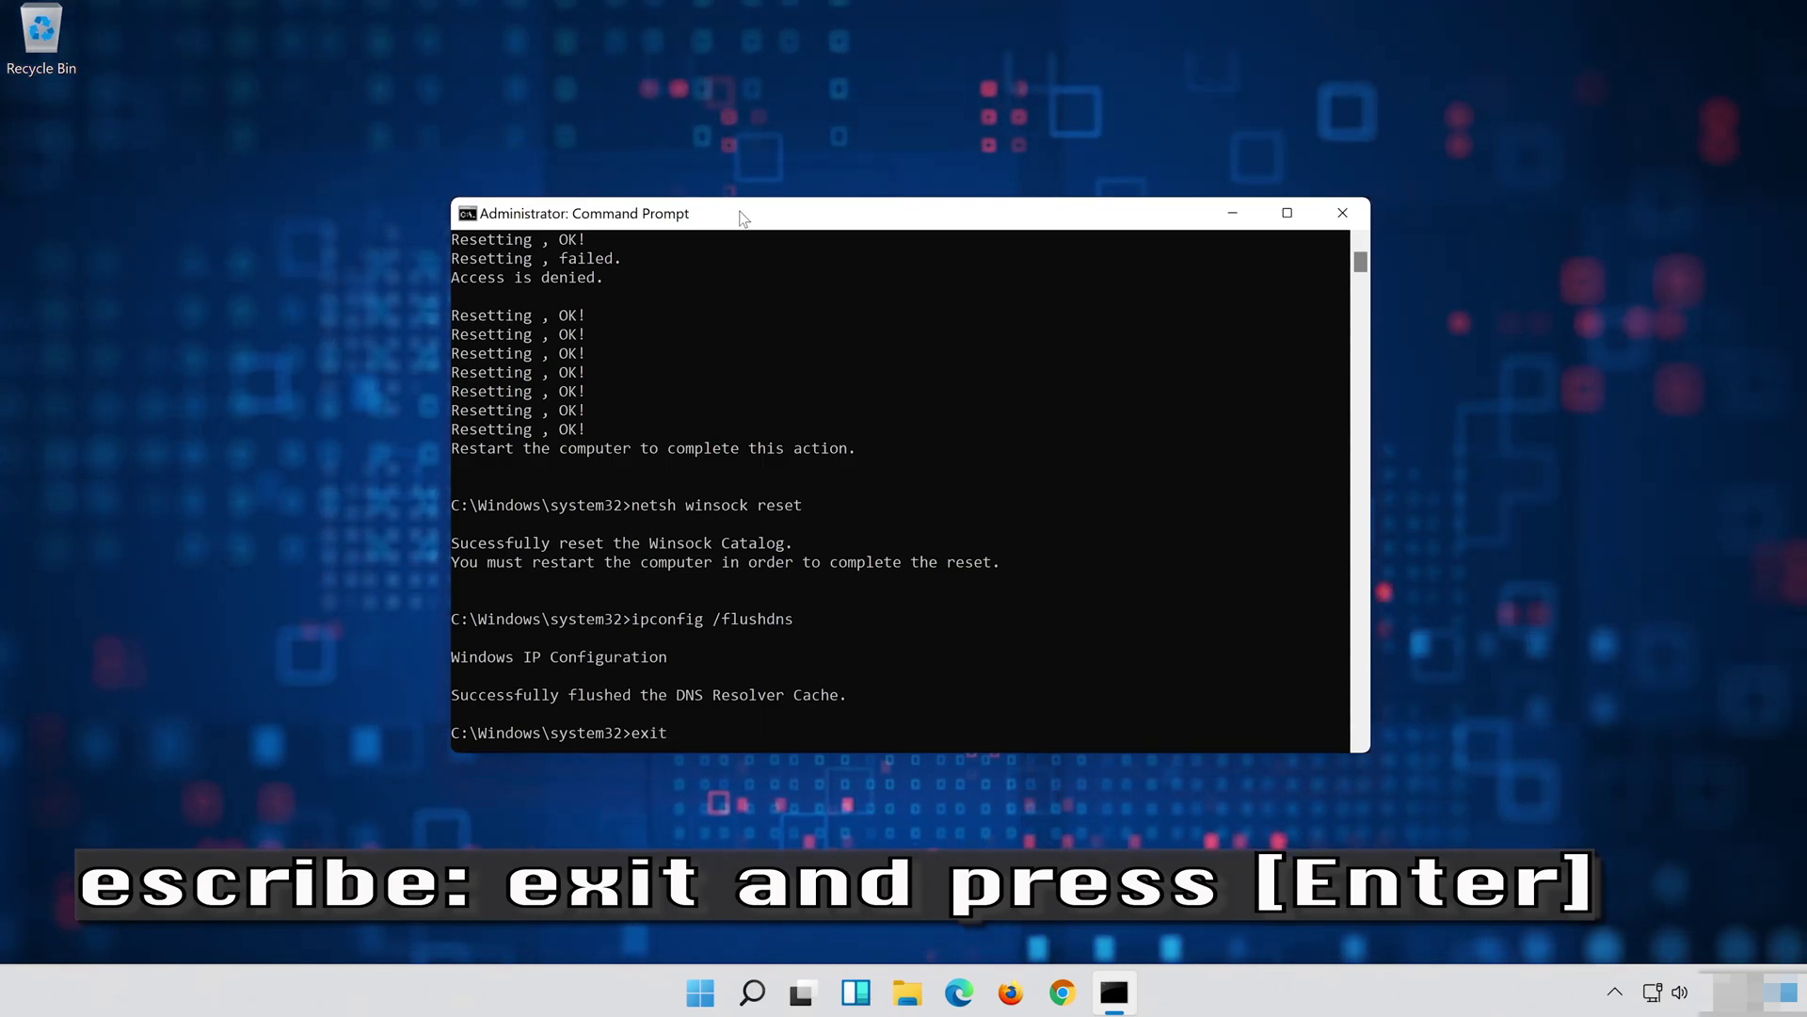
{"action": "key", "text": "Return"}
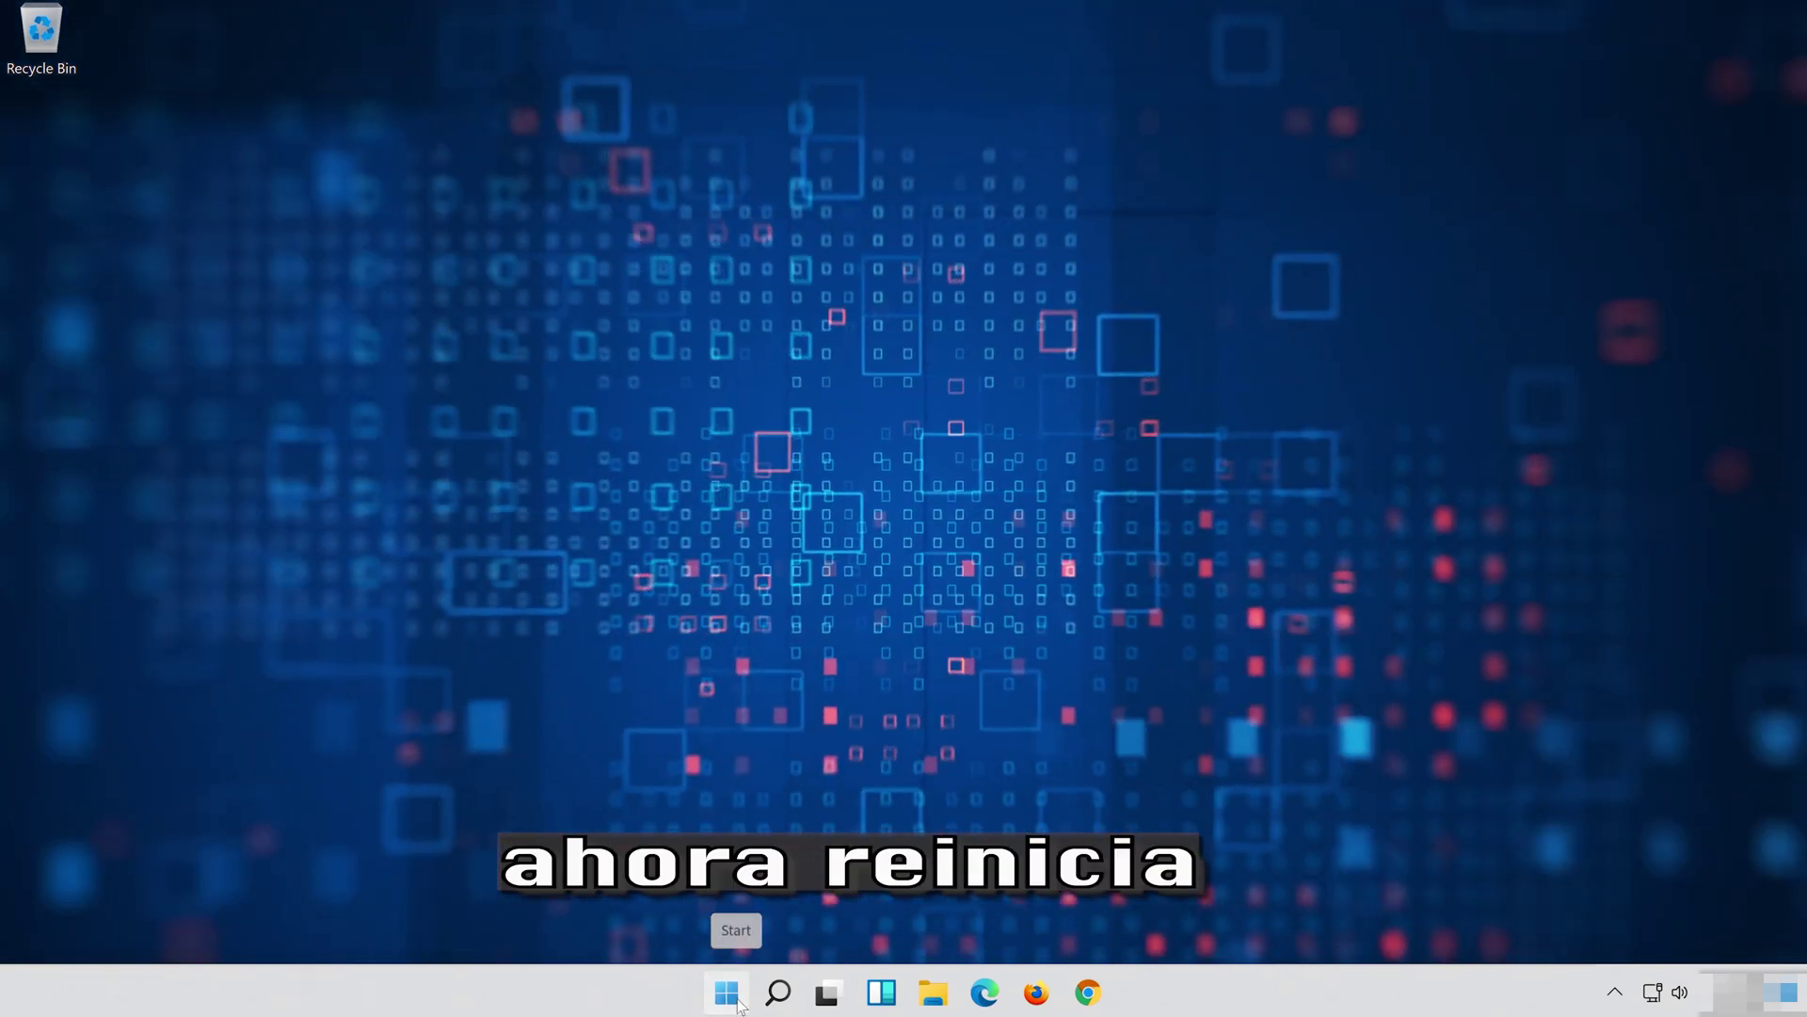
Restart the computer to apply the TCP/IP, Winsock and DNS resets
{"action": "left_click", "coordinate": [737, 1003]}
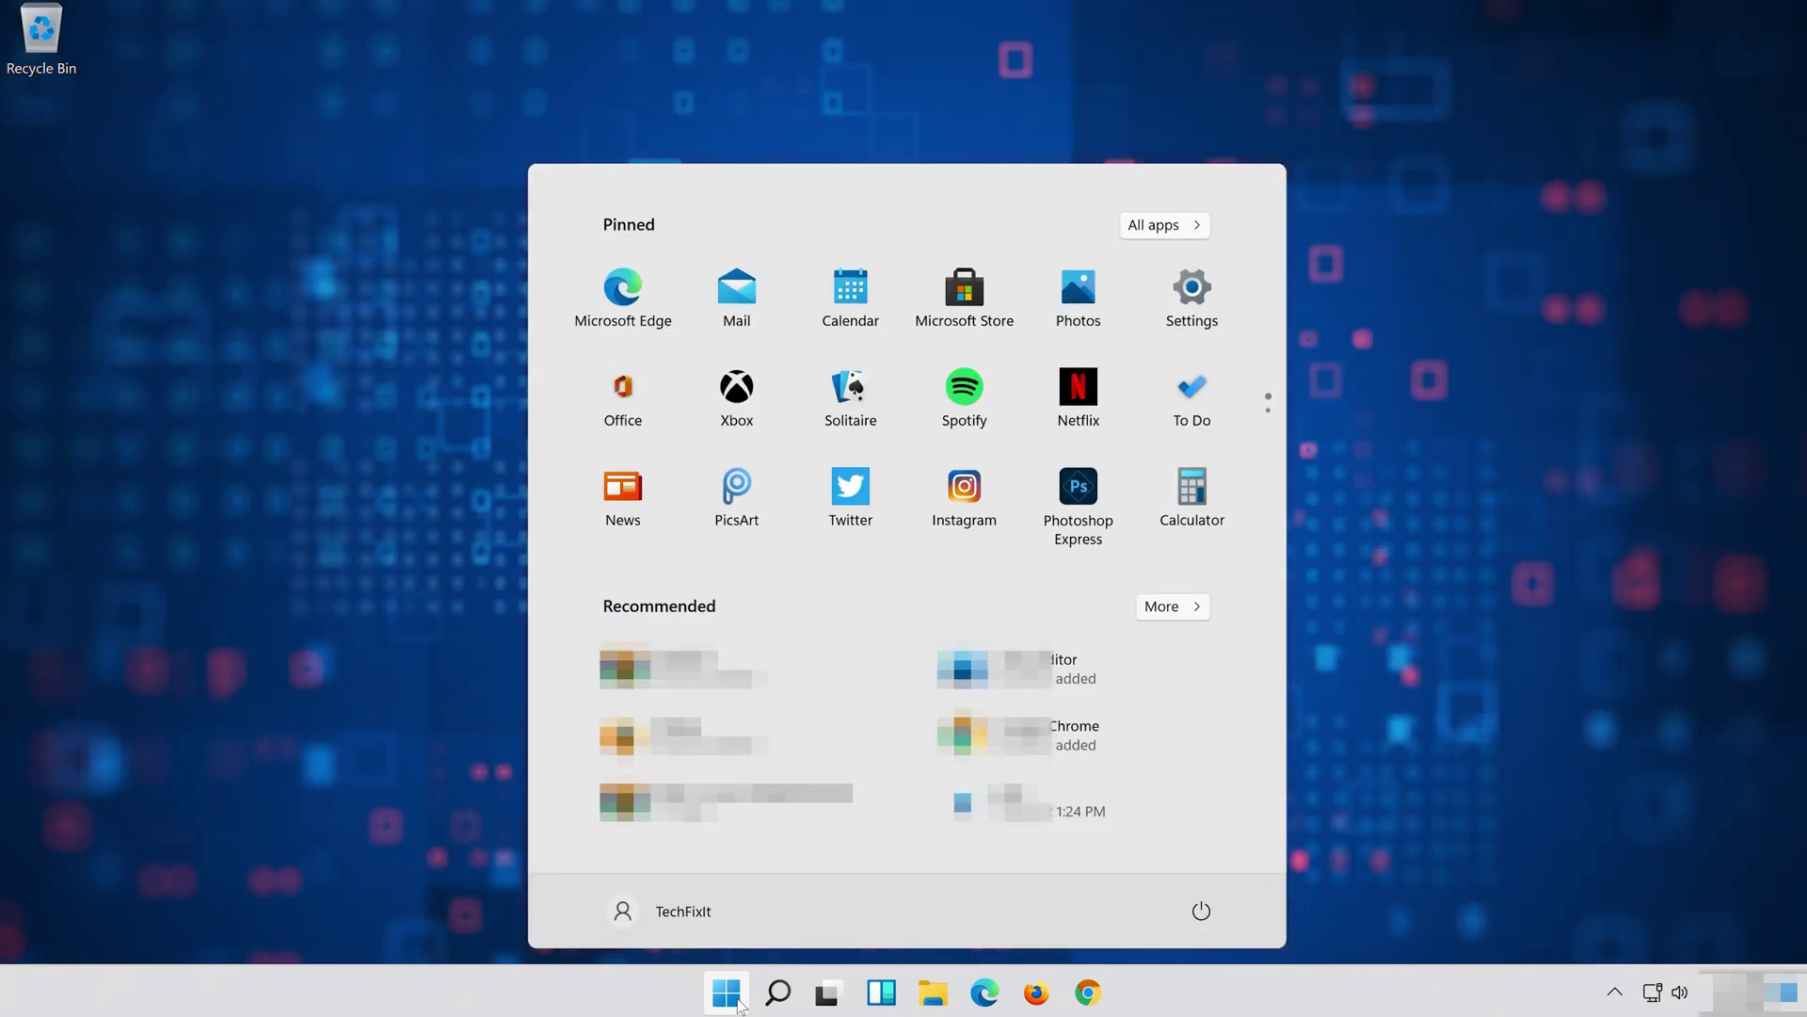
{"action": "left_click", "coordinate": [1201, 911]}
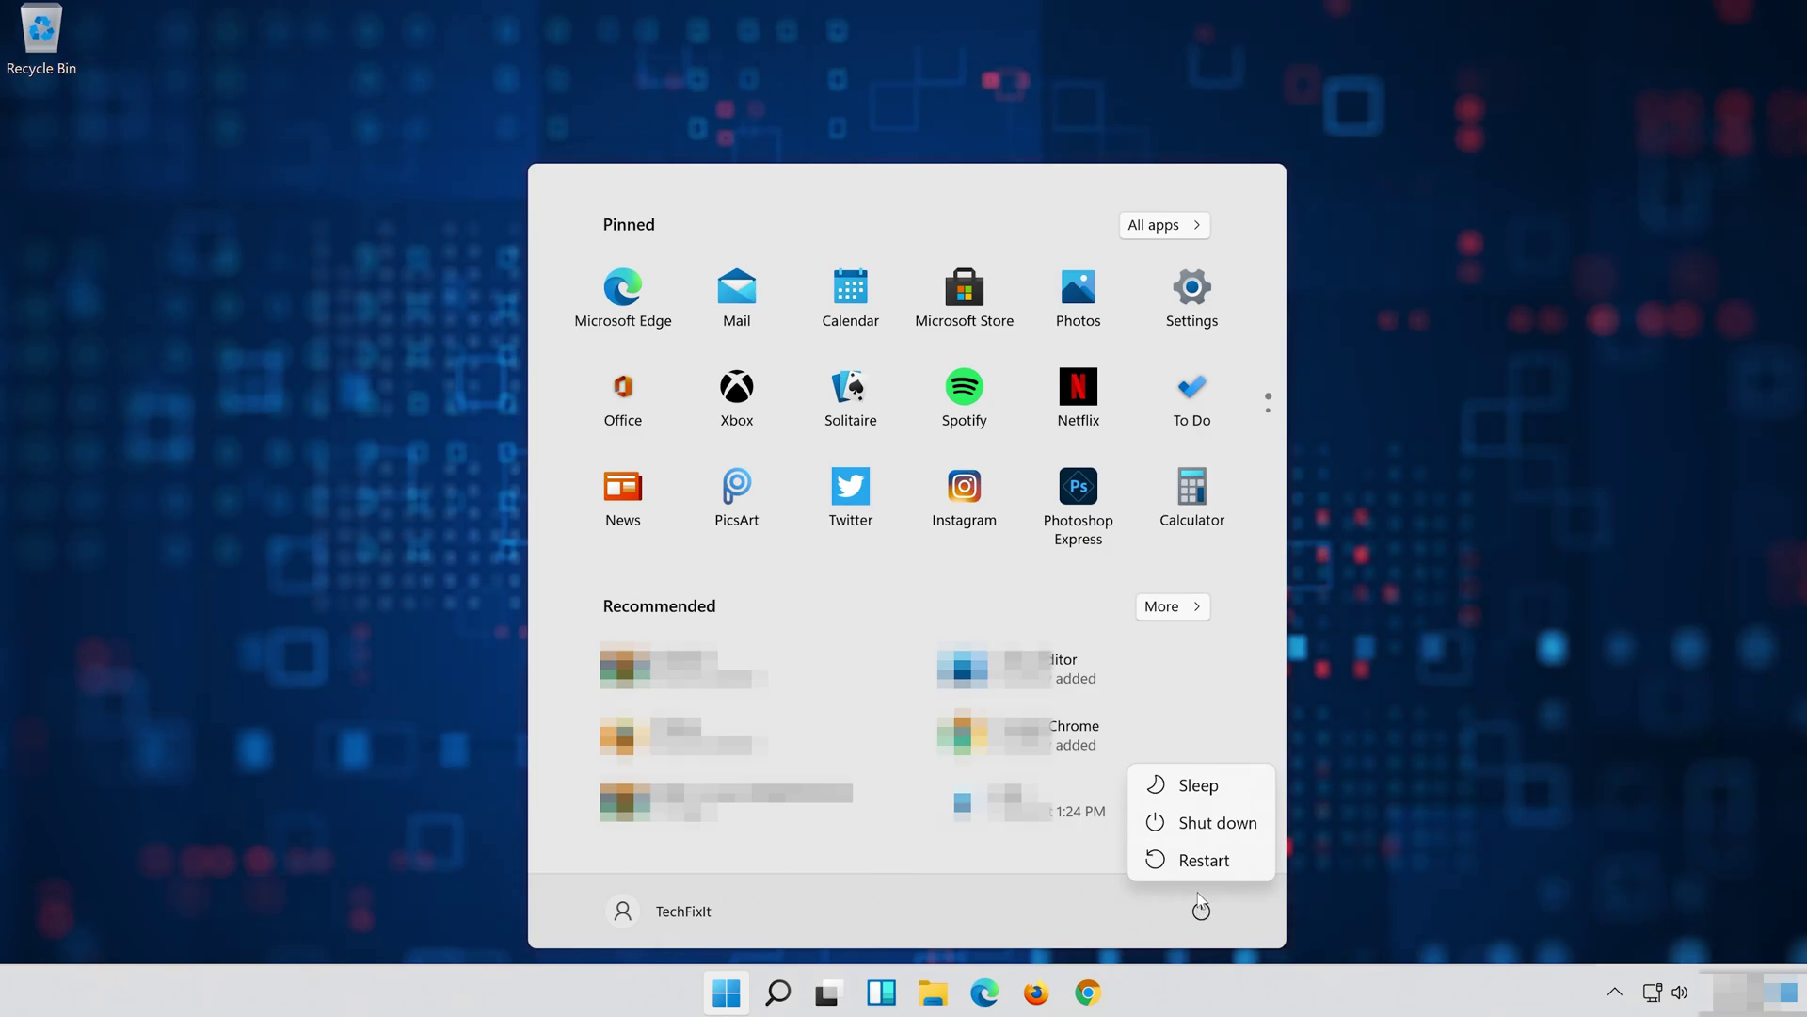
{"action": "left_click", "coordinate": [1199, 864]}
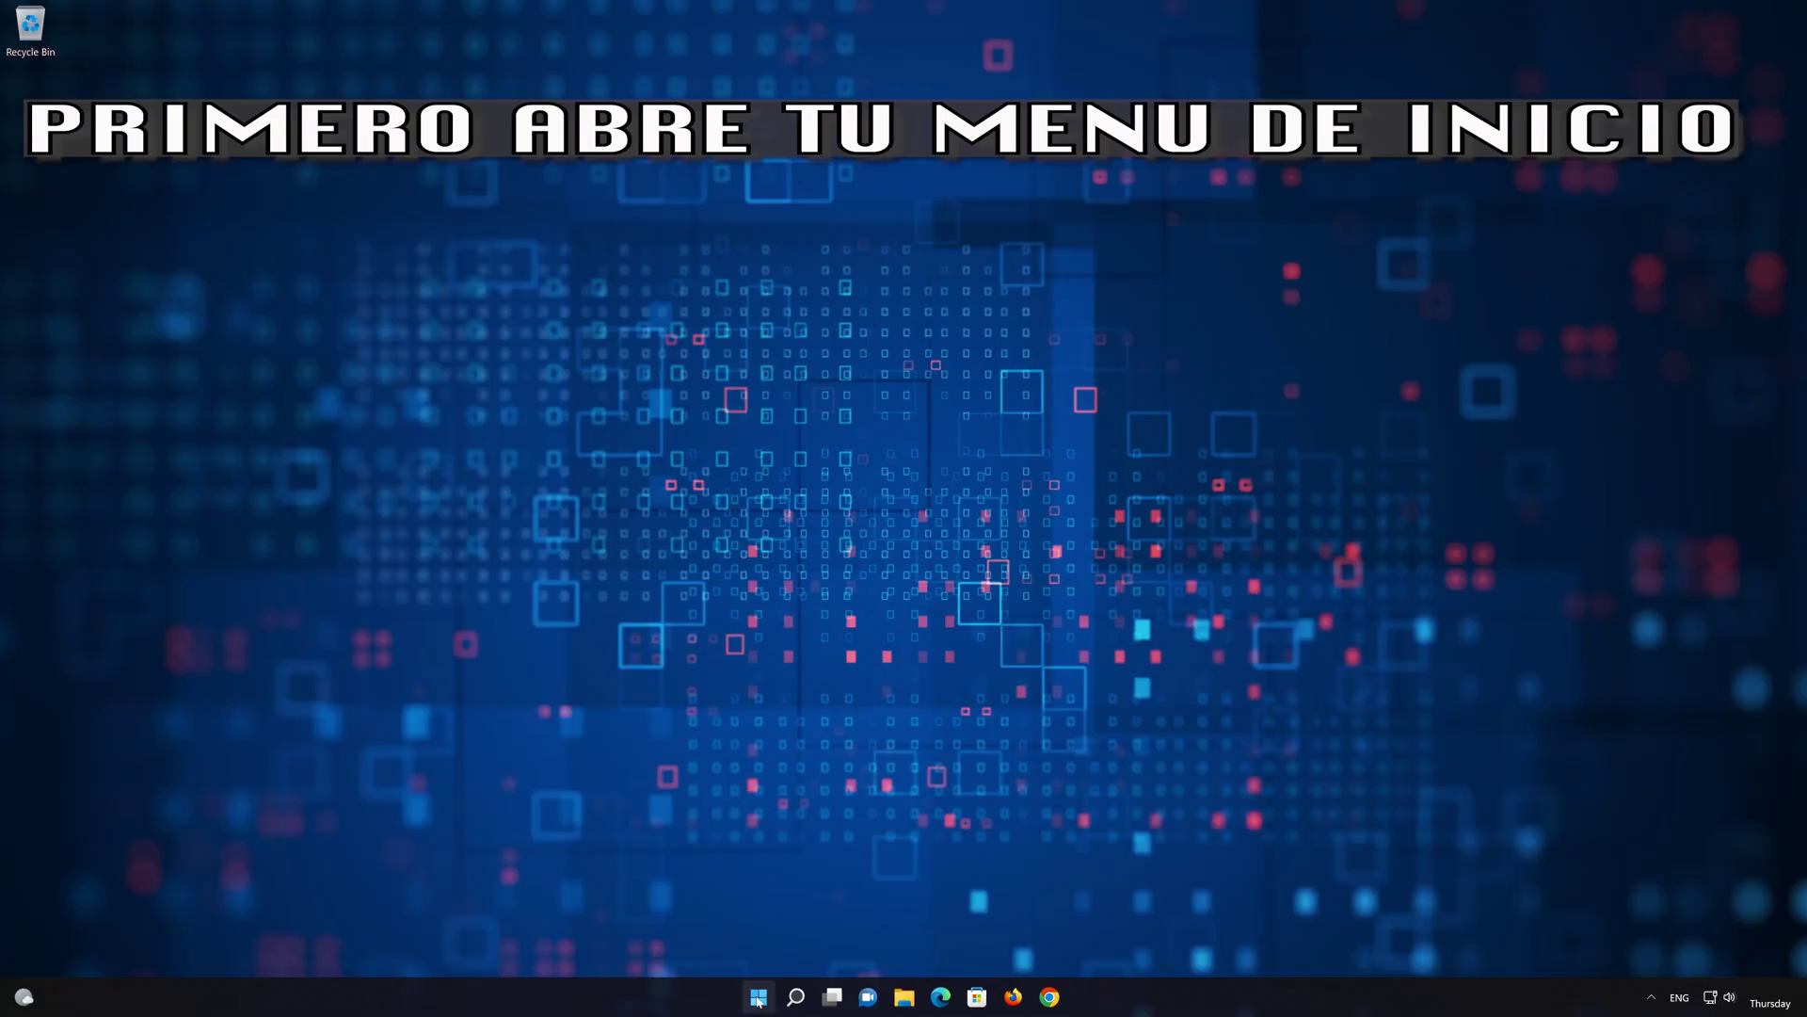
Open the Network reset page within the advanced network settings of Windows Settings
{"action": "left_click", "coordinate": [753, 988]}
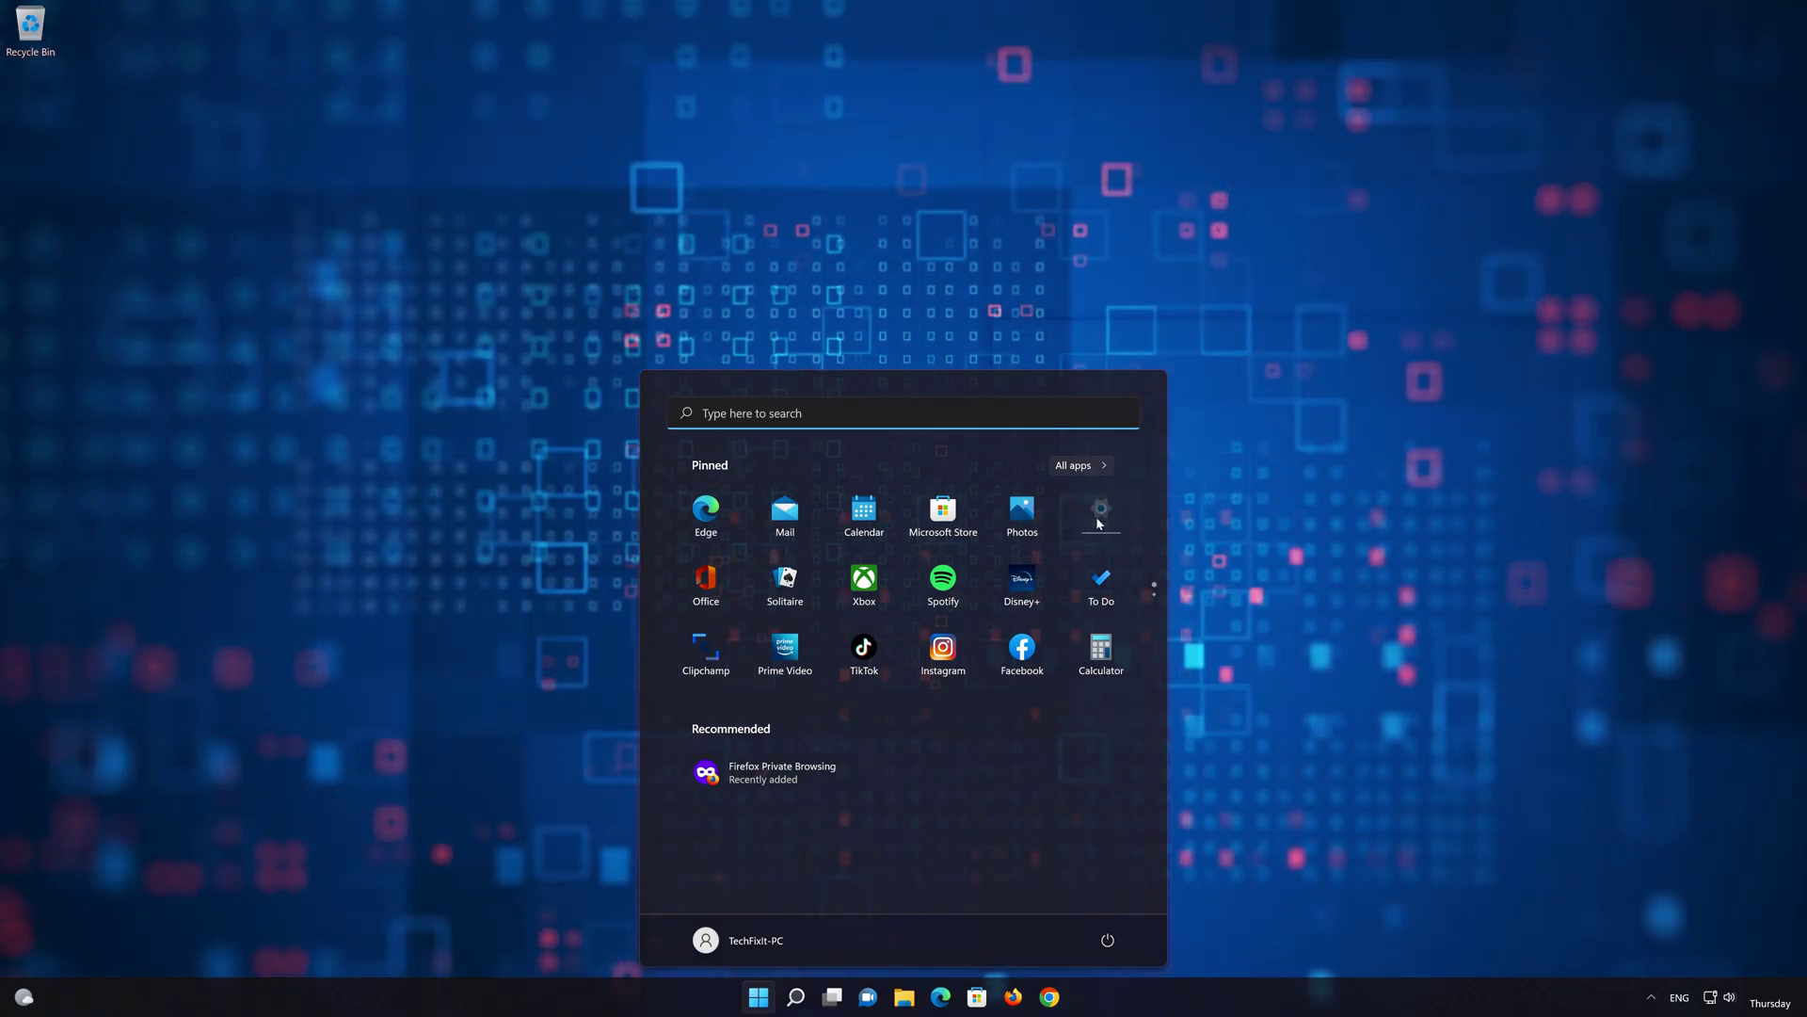
{"action": "left_click", "coordinate": [1098, 523]}
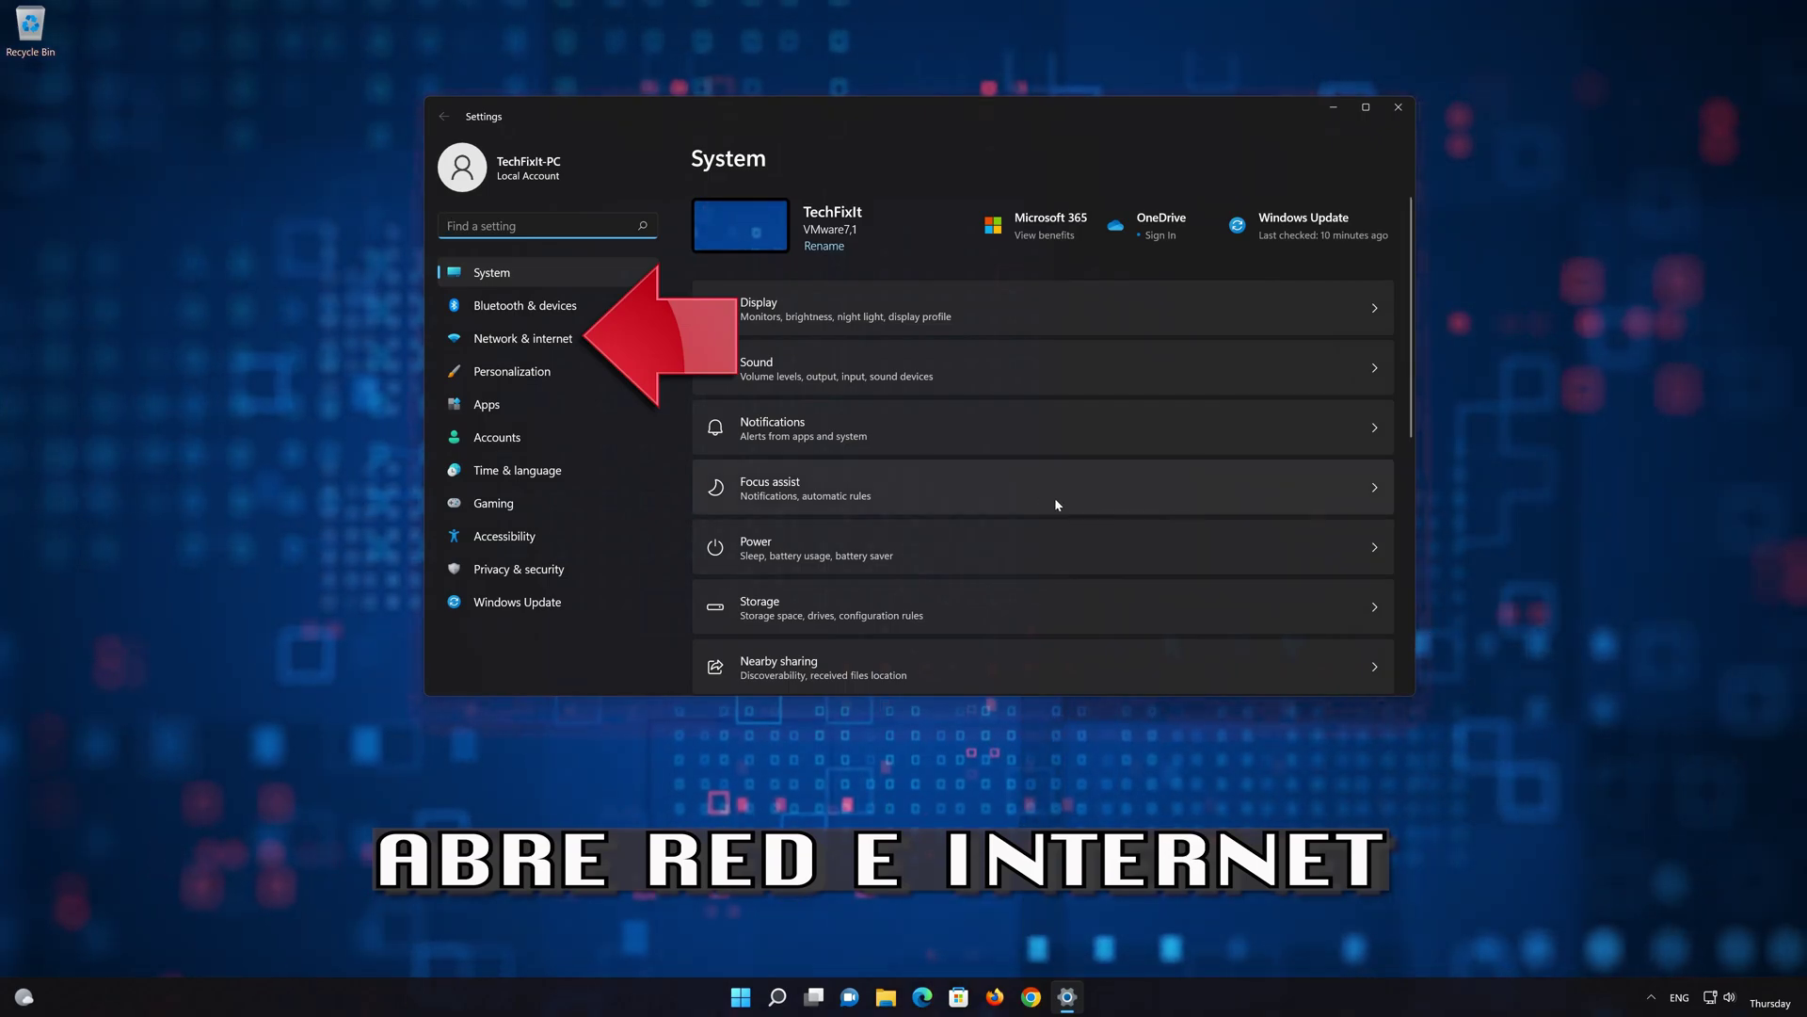
{"action": "left_click", "coordinate": [504, 340]}
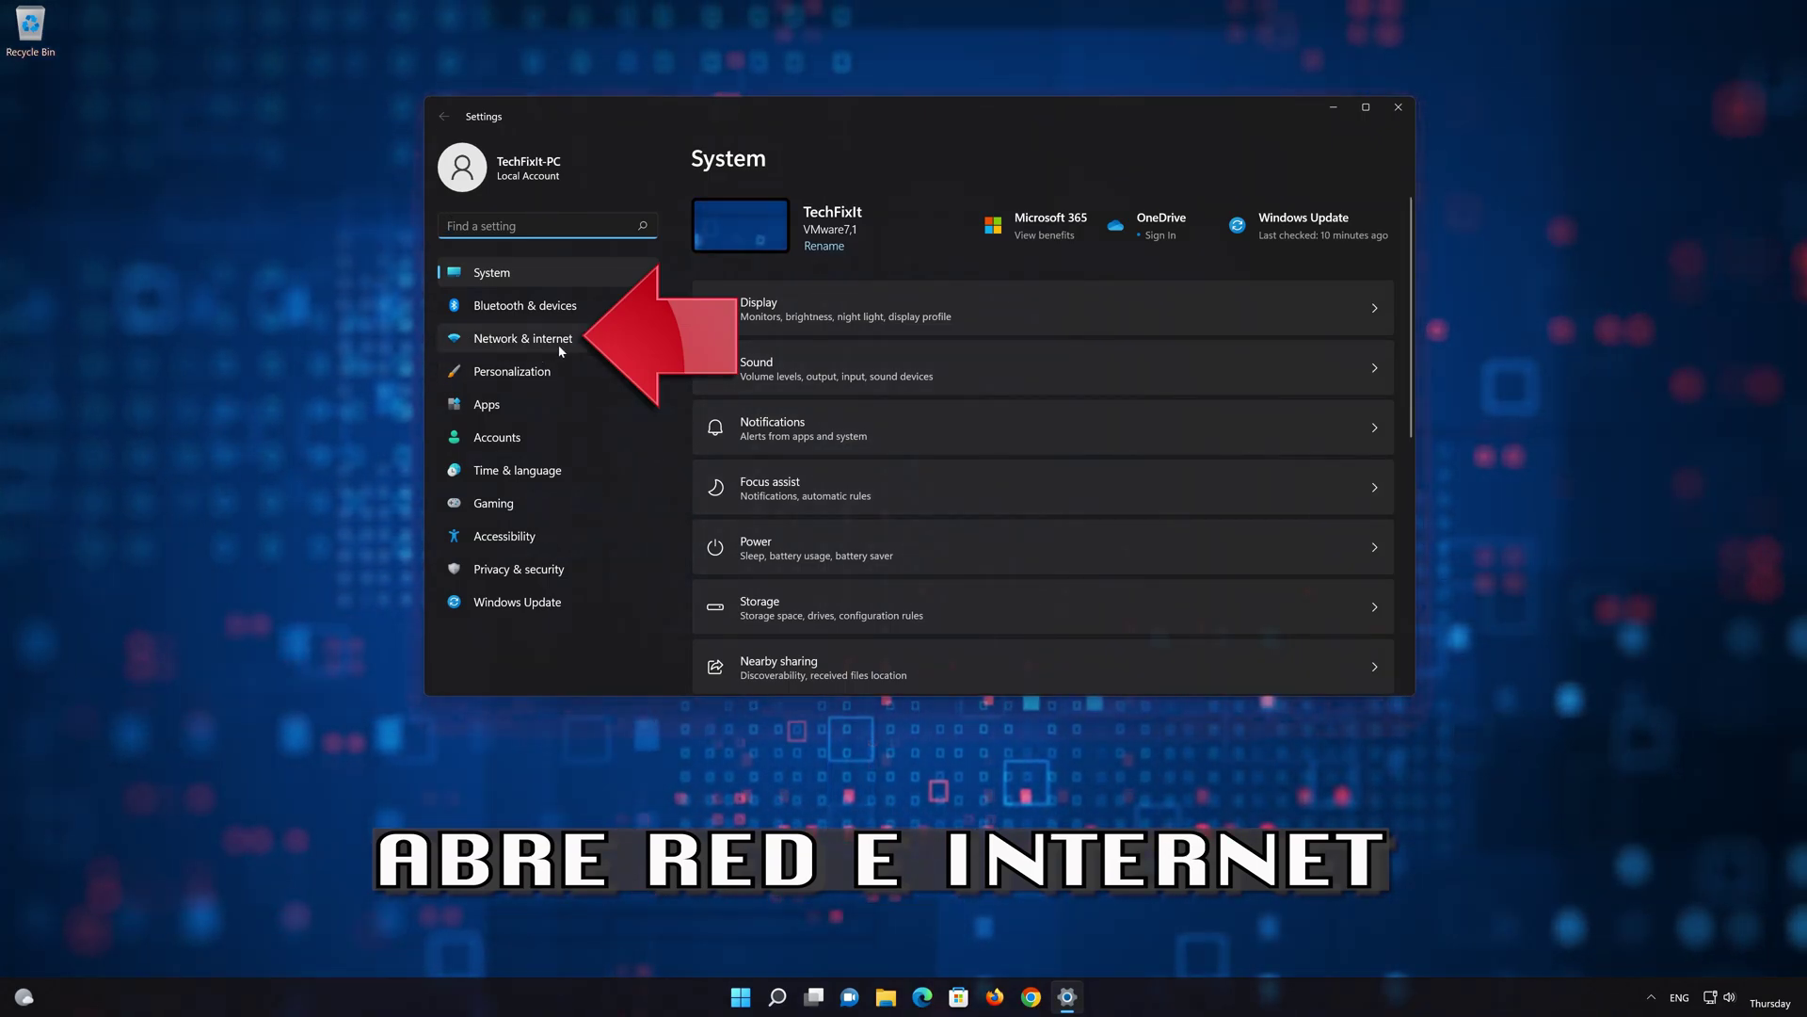
{"action": "left_click", "coordinate": [549, 346]}
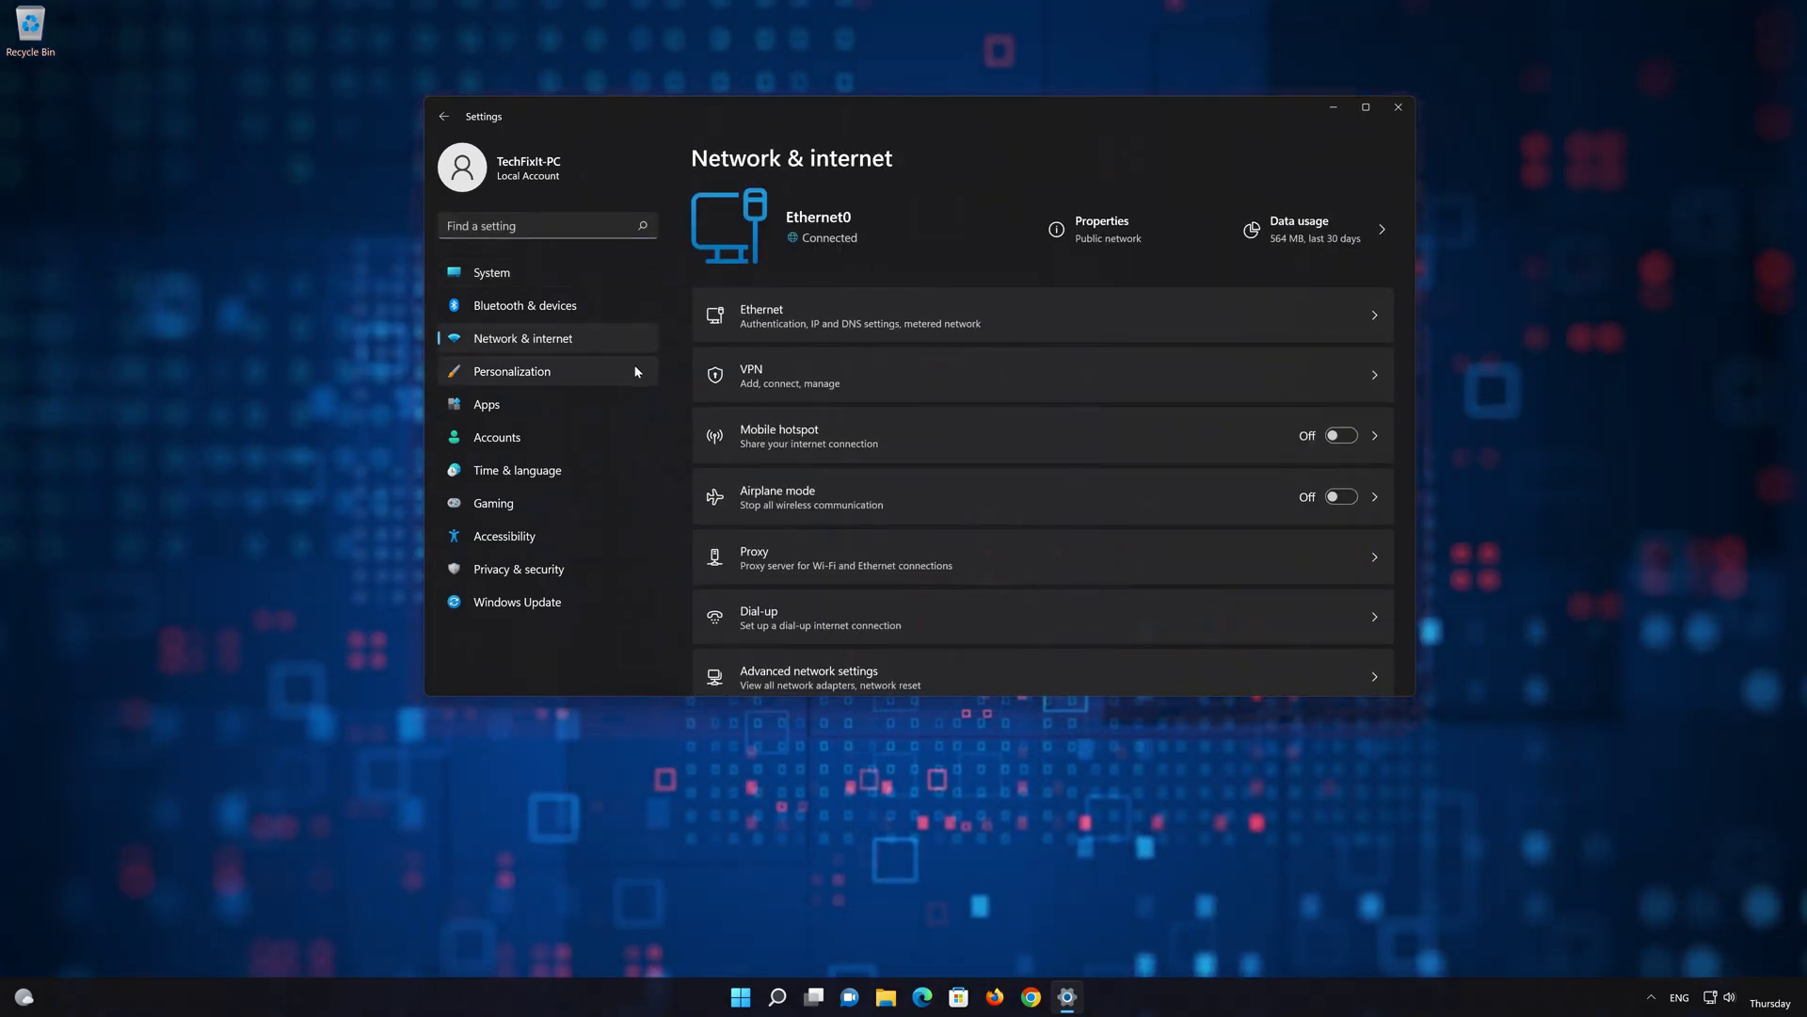
{"action": "scroll", "coordinate": [715, 527], "scroll_direction": "down", "scroll_amount": 2}
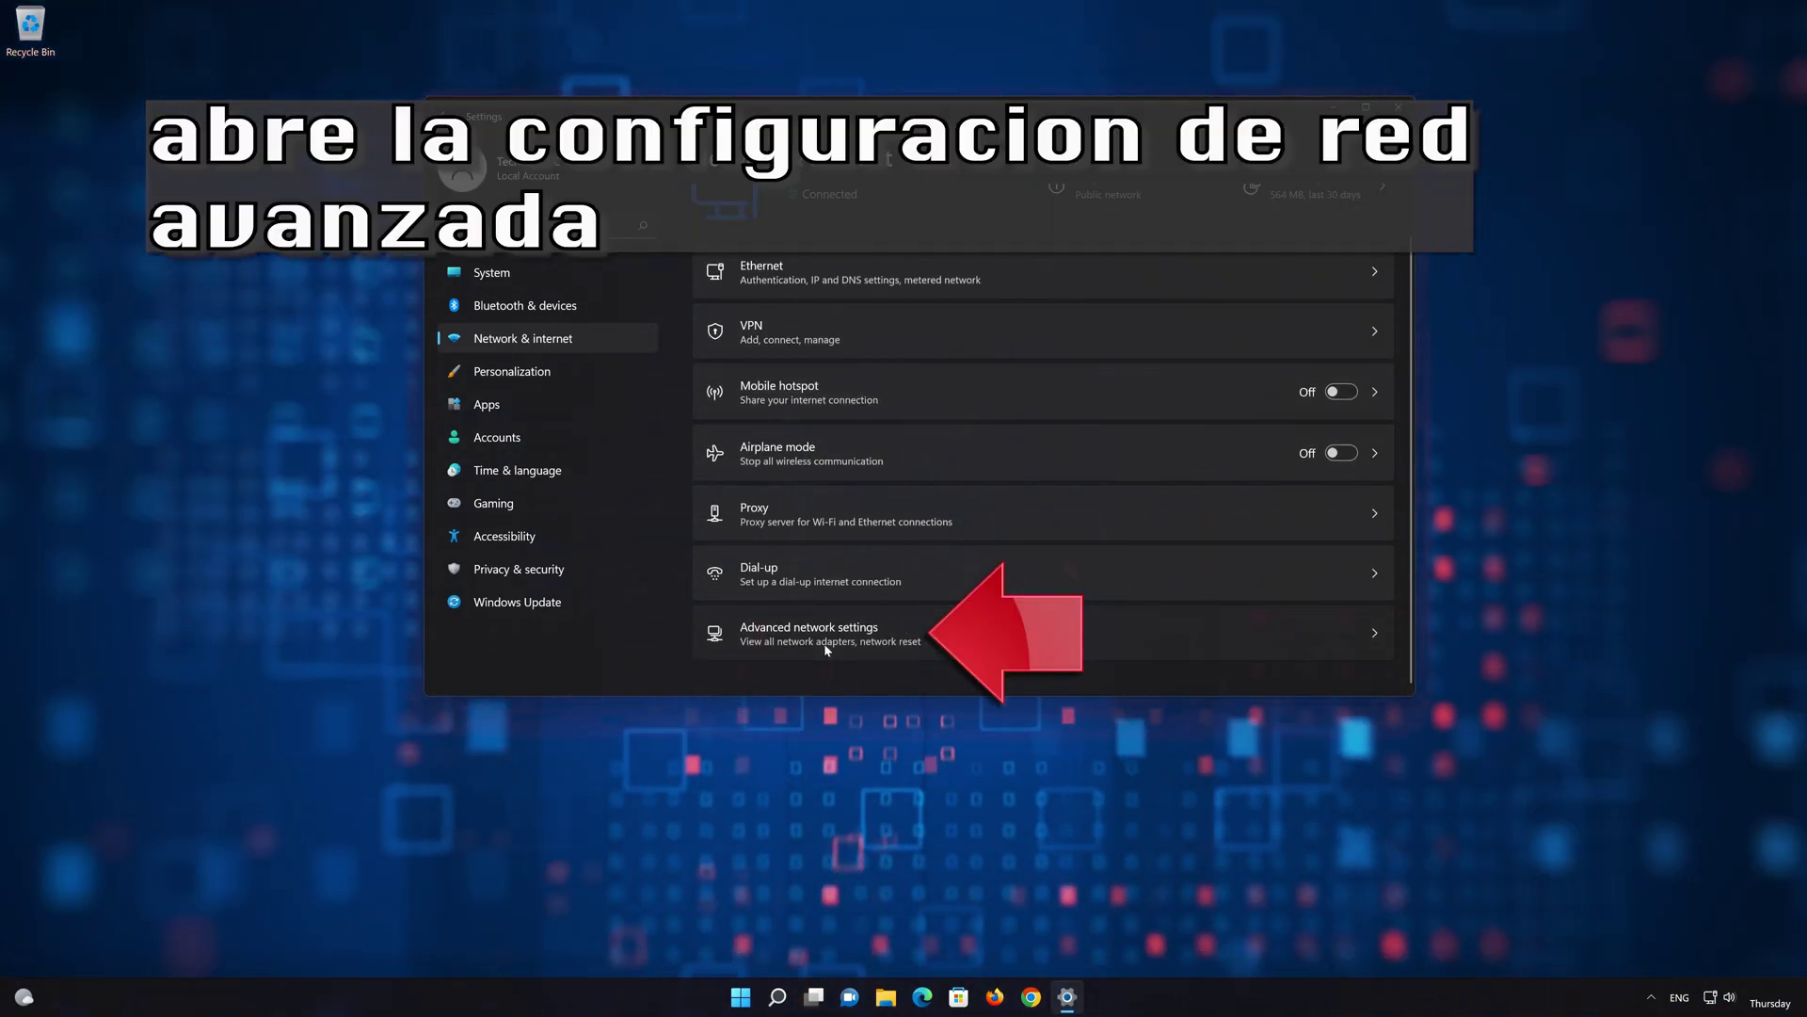
{"action": "left_click", "coordinate": [824, 644]}
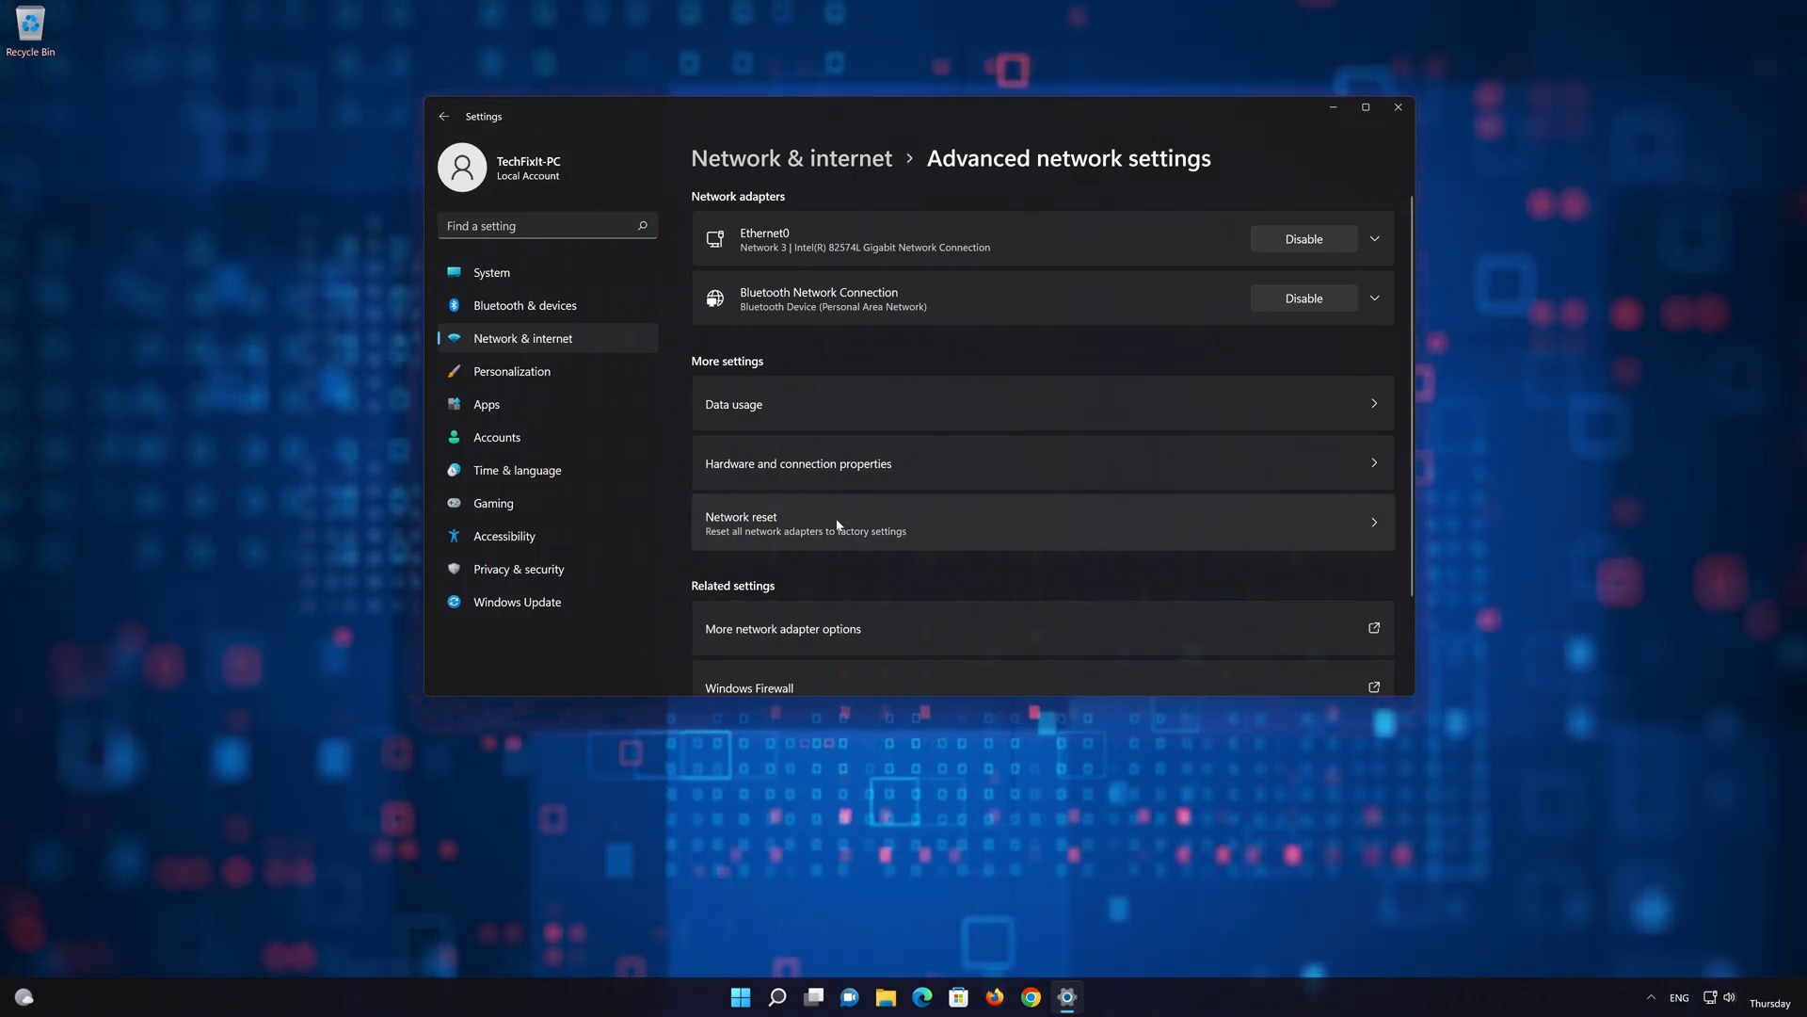
{"action": "left_click", "coordinate": [837, 525]}
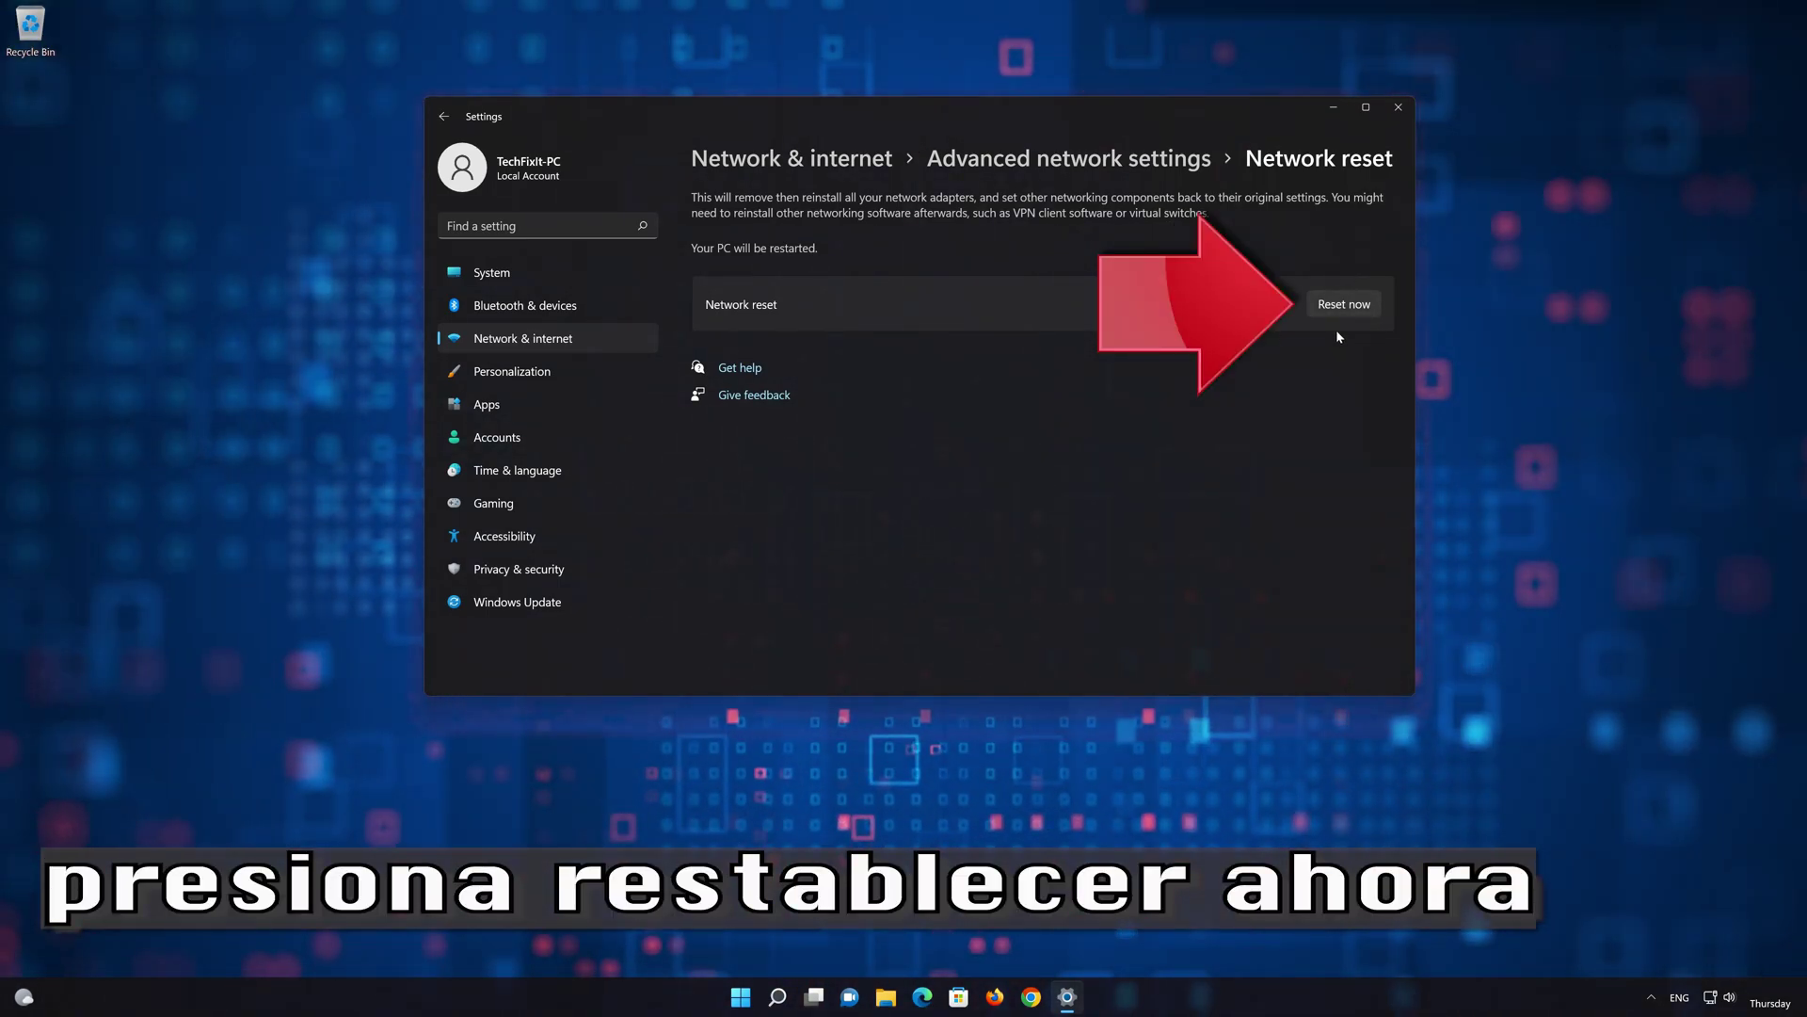
Reset all network adapters, confirm the reset, then dismiss the sign-out notice and close Settings
{"action": "left_click", "coordinate": [1361, 304]}
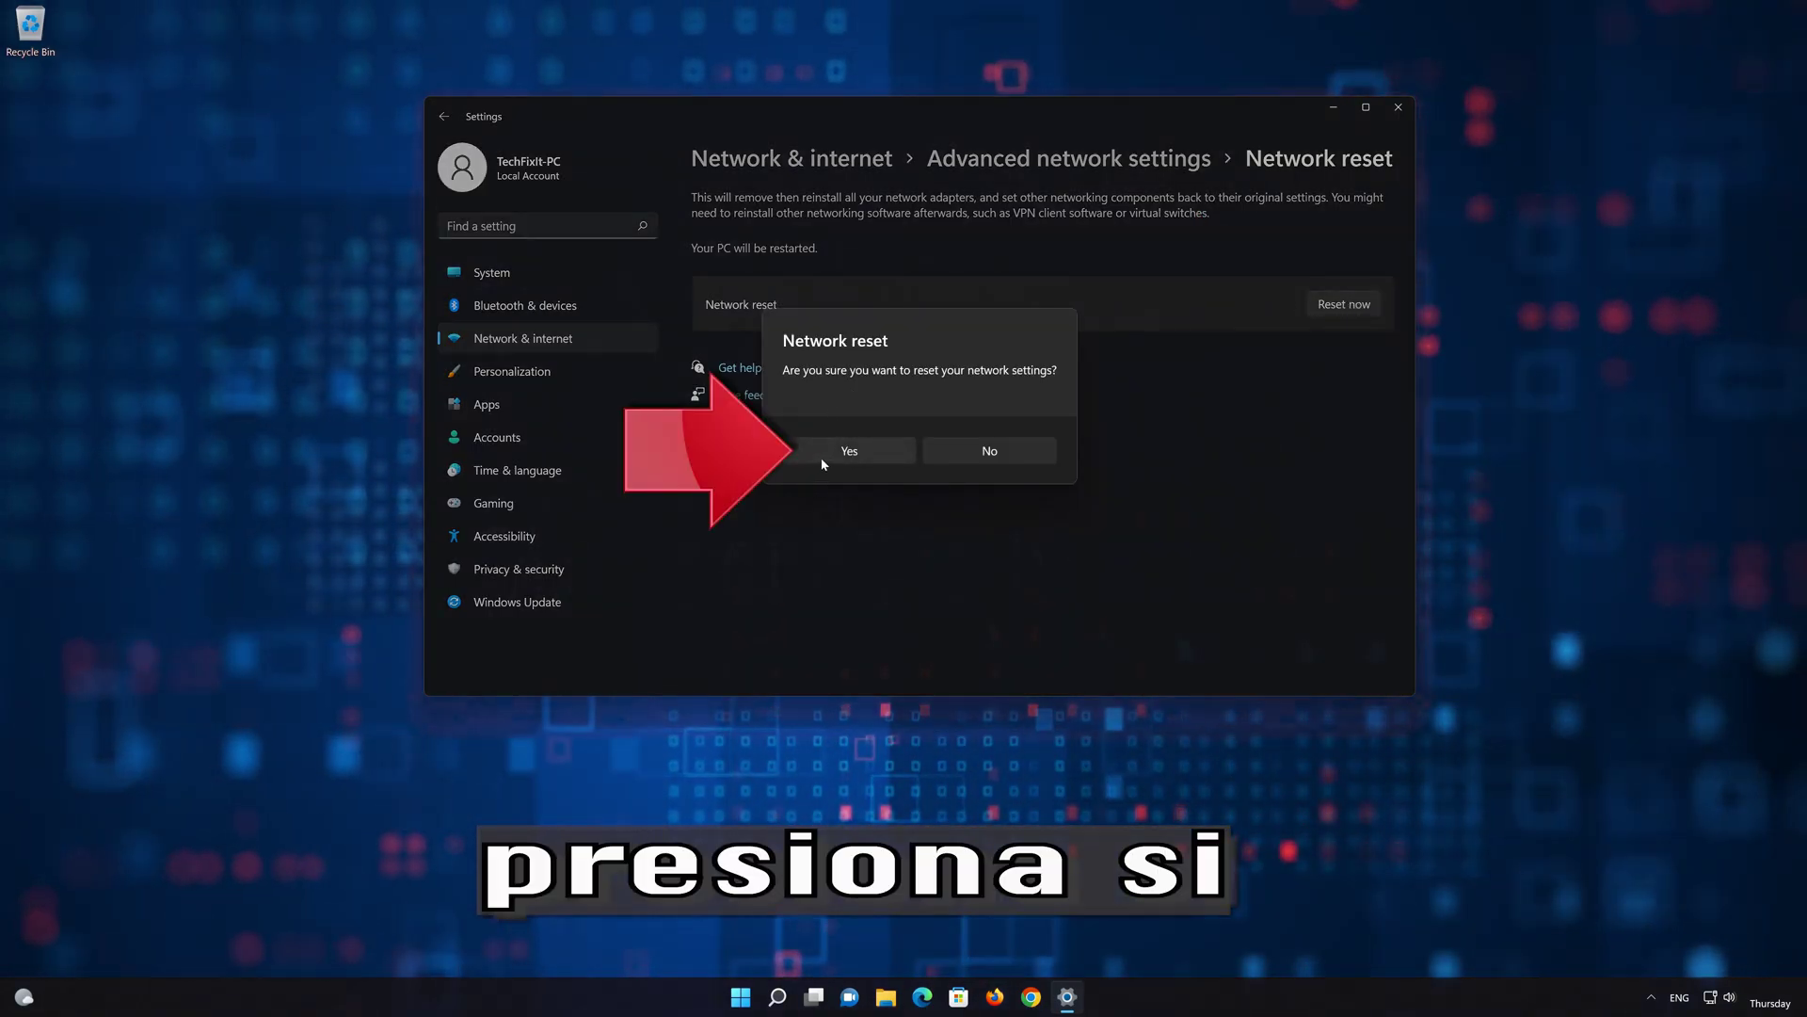
{"action": "left_click", "coordinate": [824, 450]}
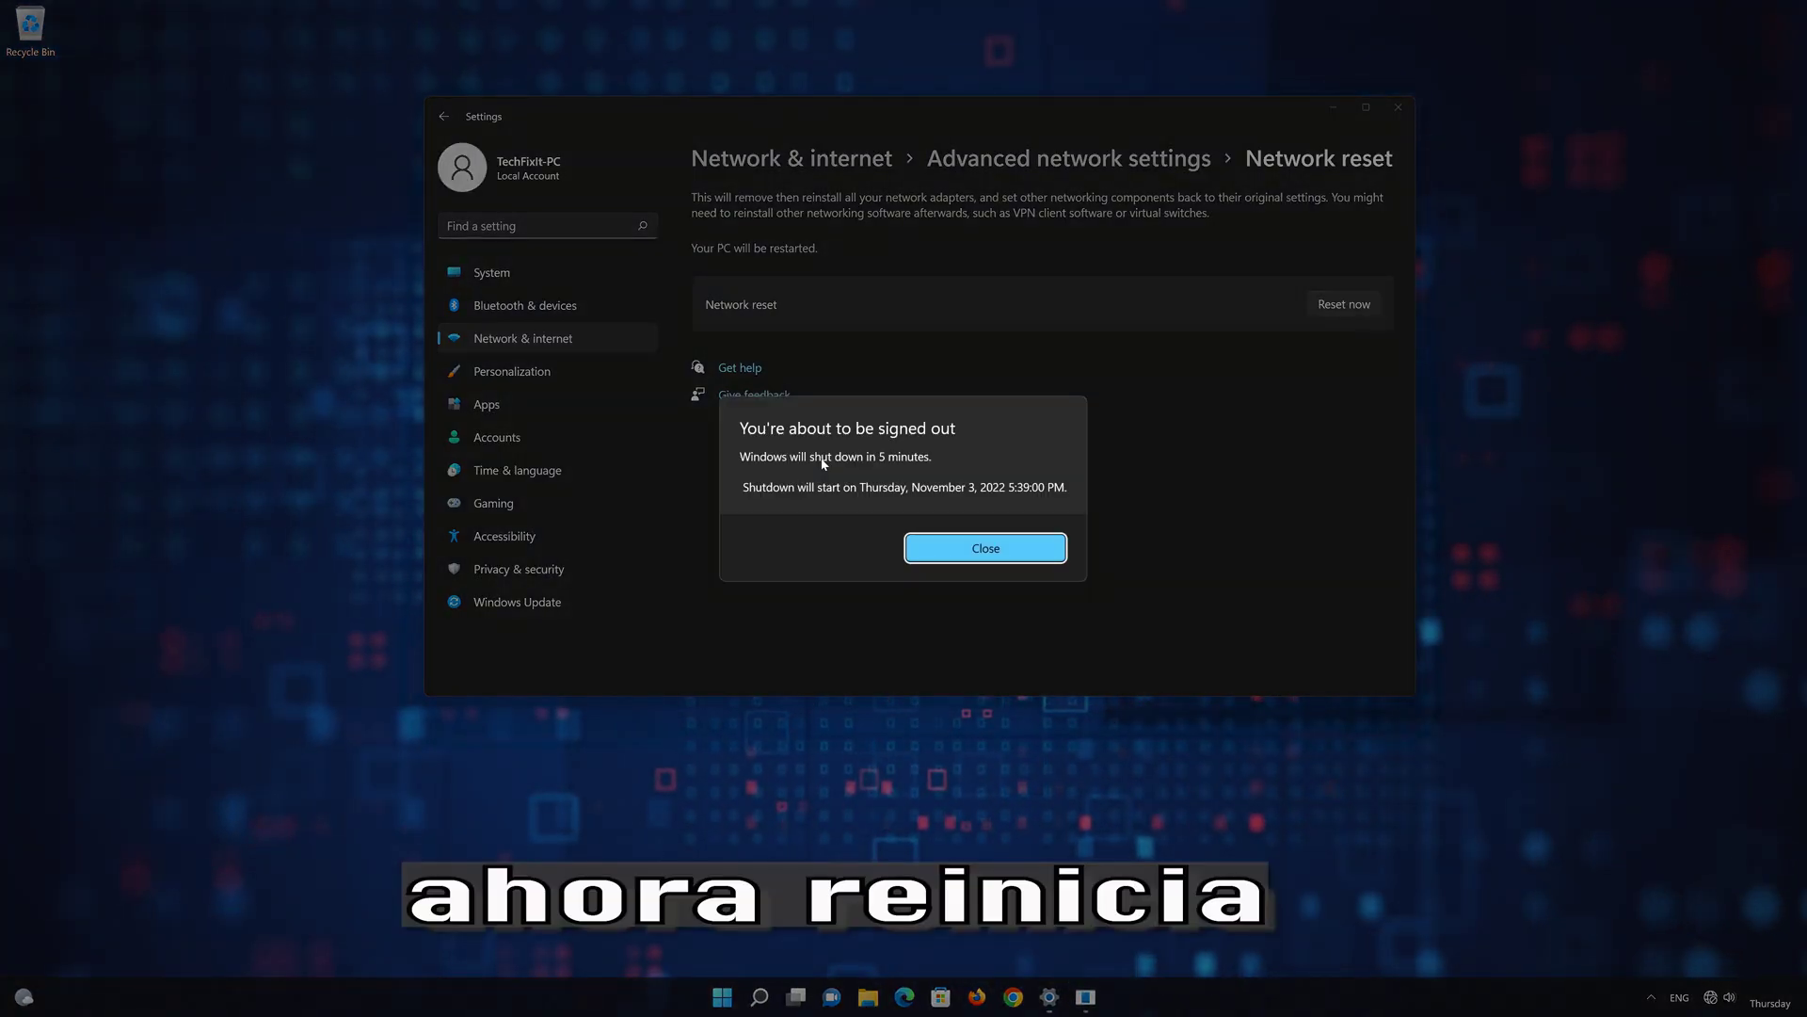
{"action": "left_click", "coordinate": [986, 553]}
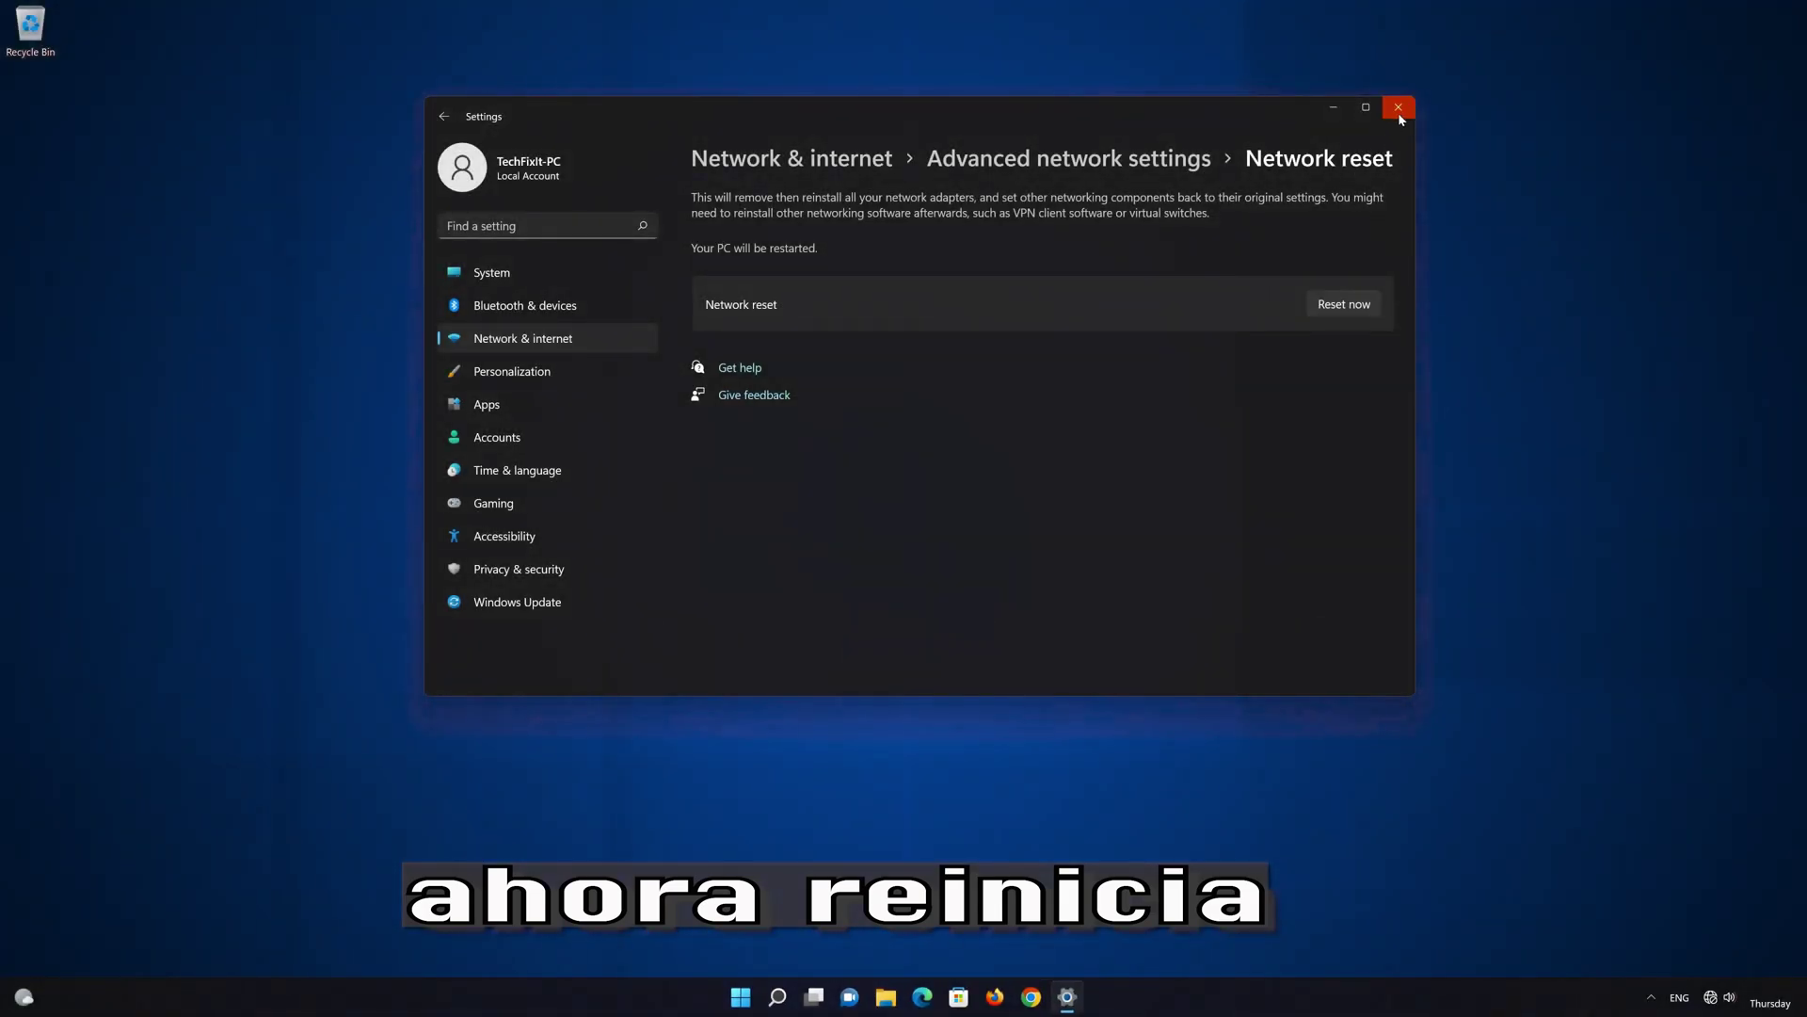
{"action": "left_click", "coordinate": [1399, 110]}
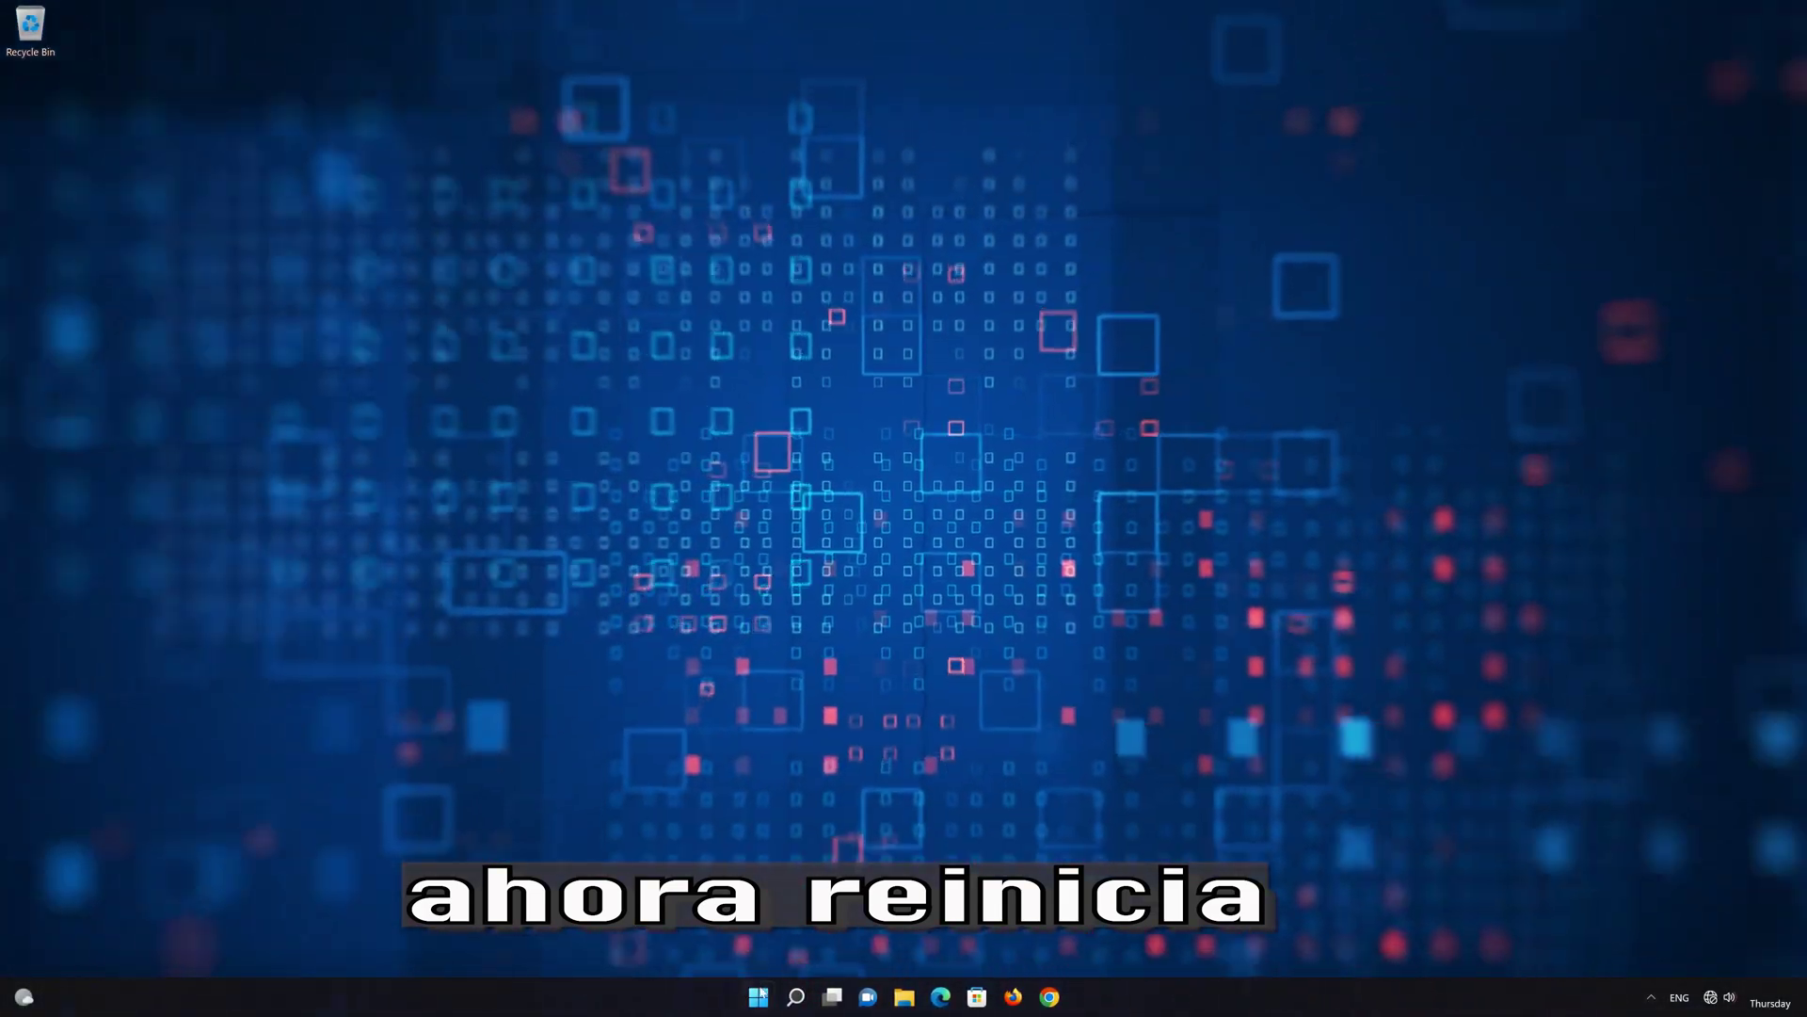
Restart the PC to complete the network reset
{"action": "left_click", "coordinate": [758, 996]}
{"action": "left_click", "coordinate": [1107, 939]}
{"action": "left_click", "coordinate": [1100, 914]}
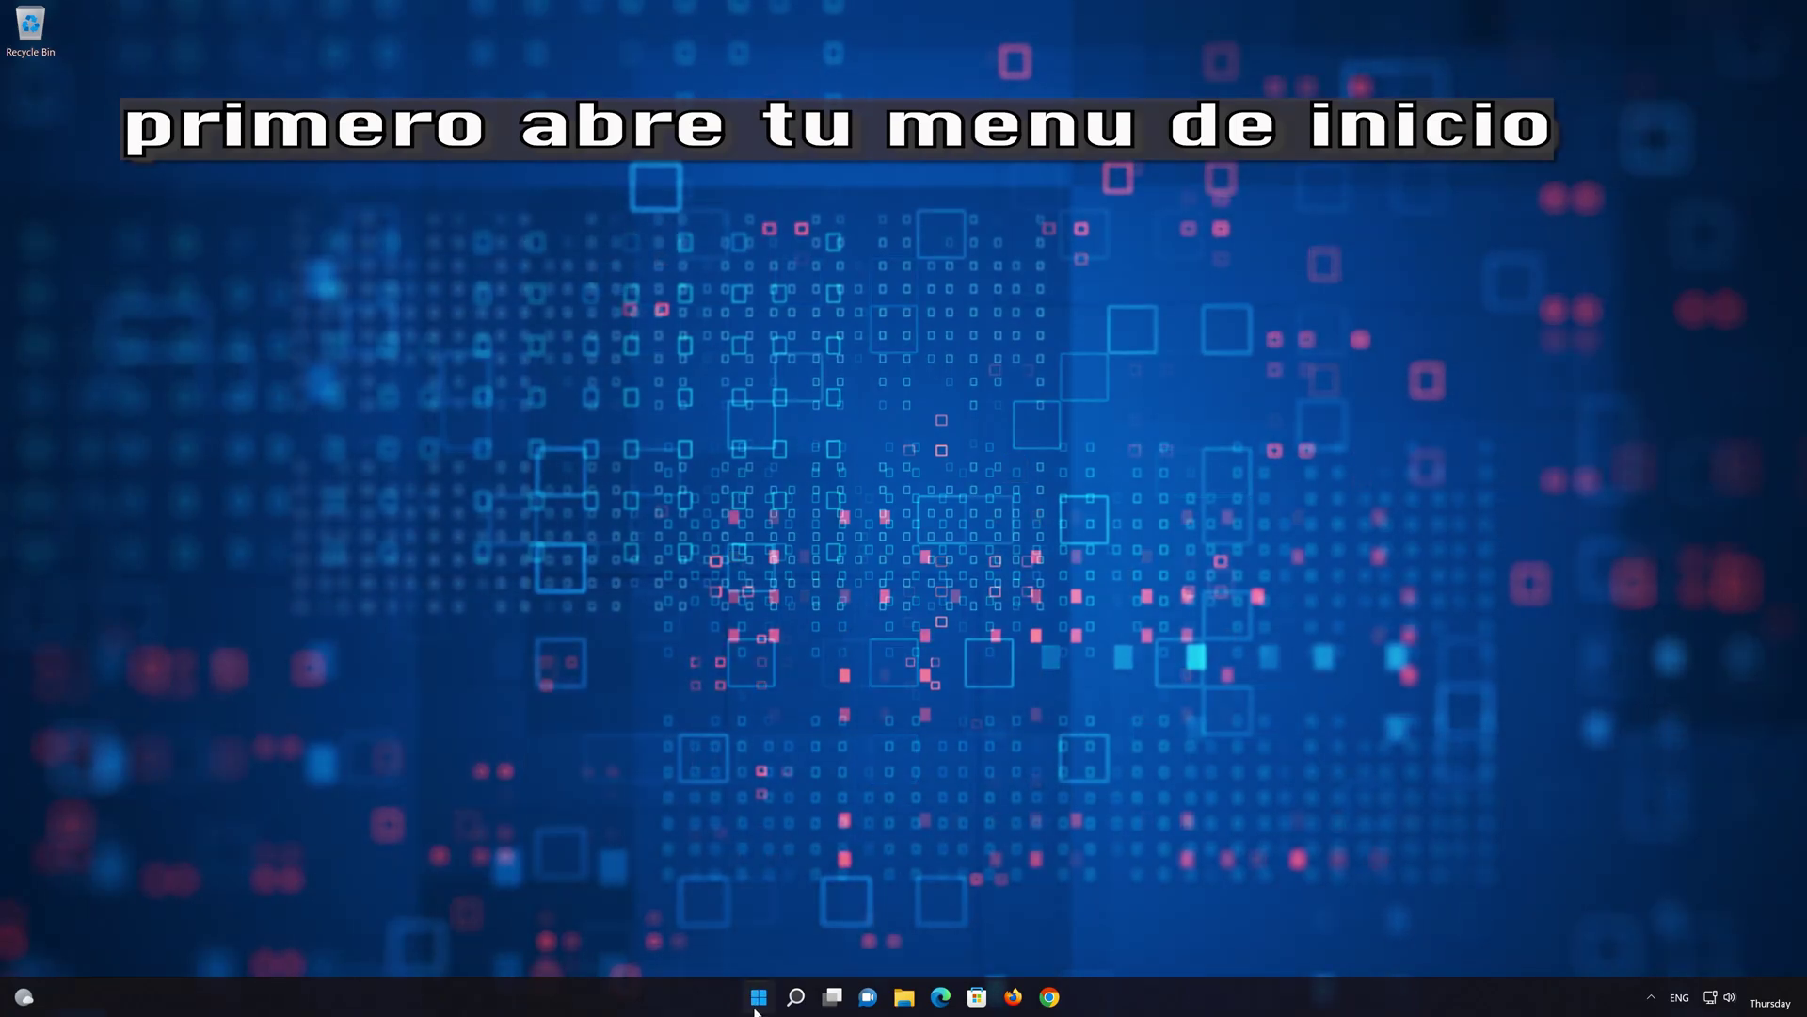
Open the Ethernet connection's properties in the Network & internet section of Windows Settings
{"action": "left_click", "coordinate": [757, 1000]}
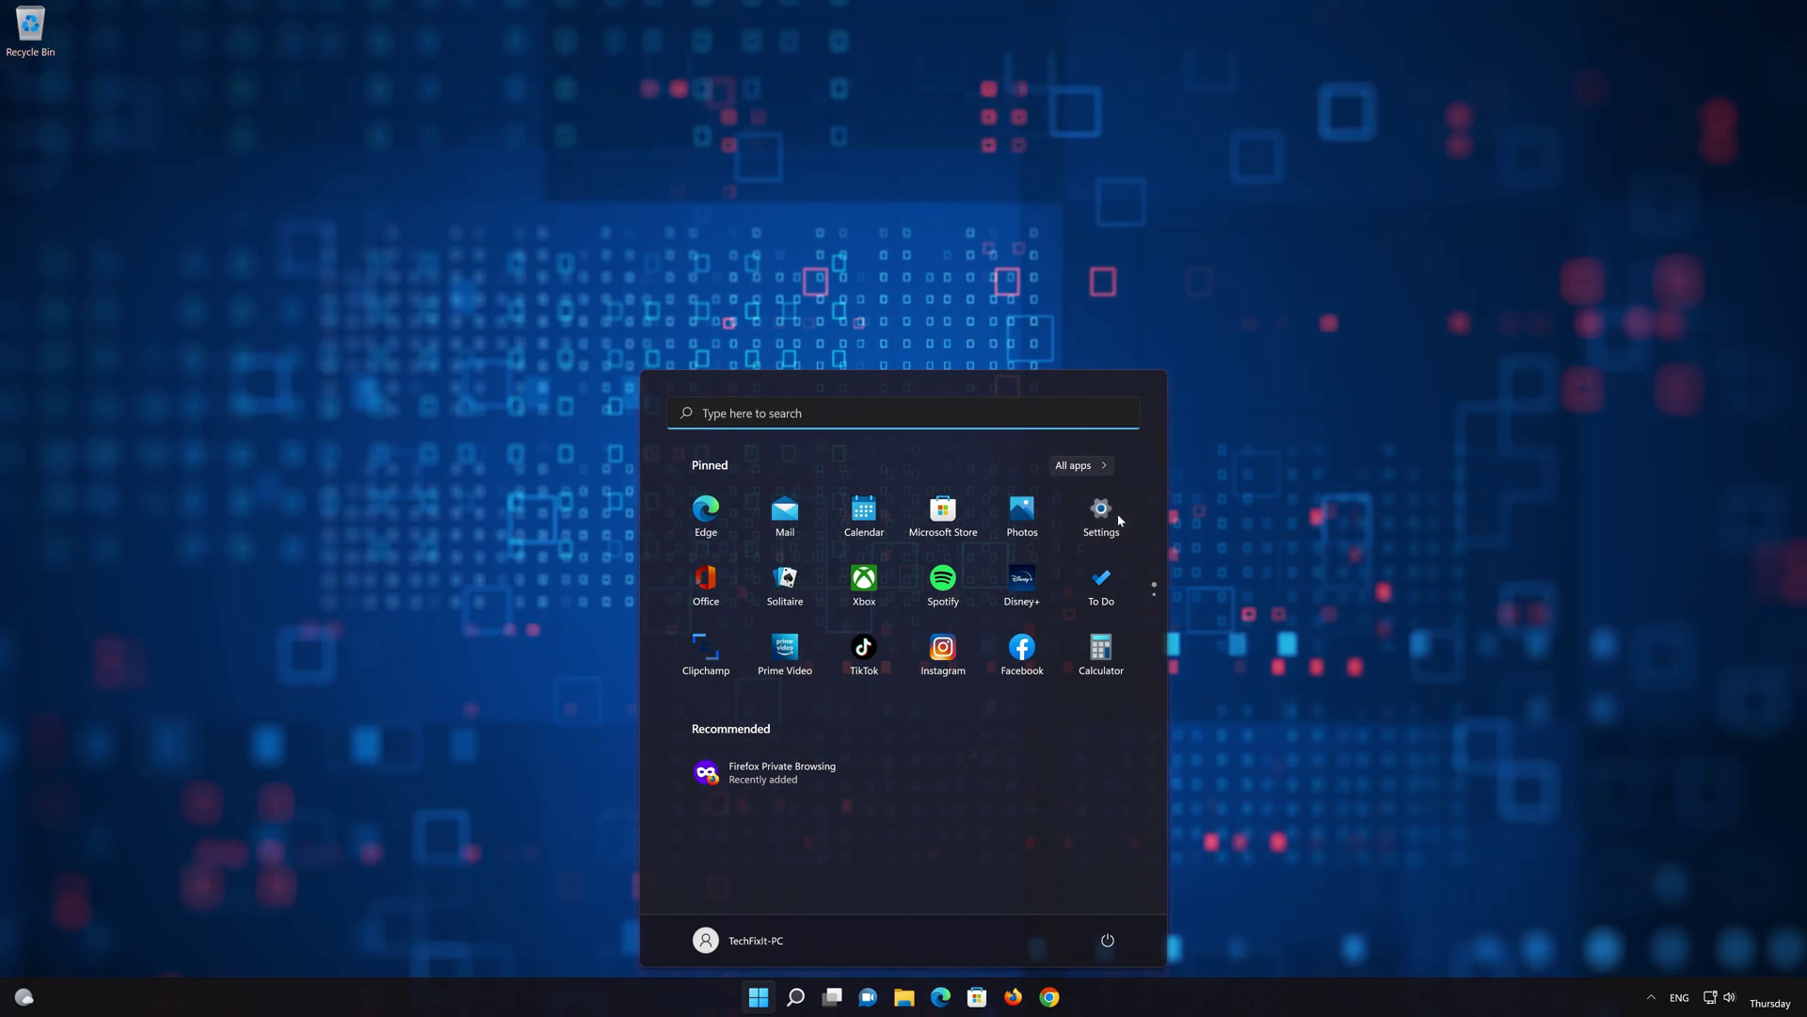
{"action": "left_click", "coordinate": [1118, 518]}
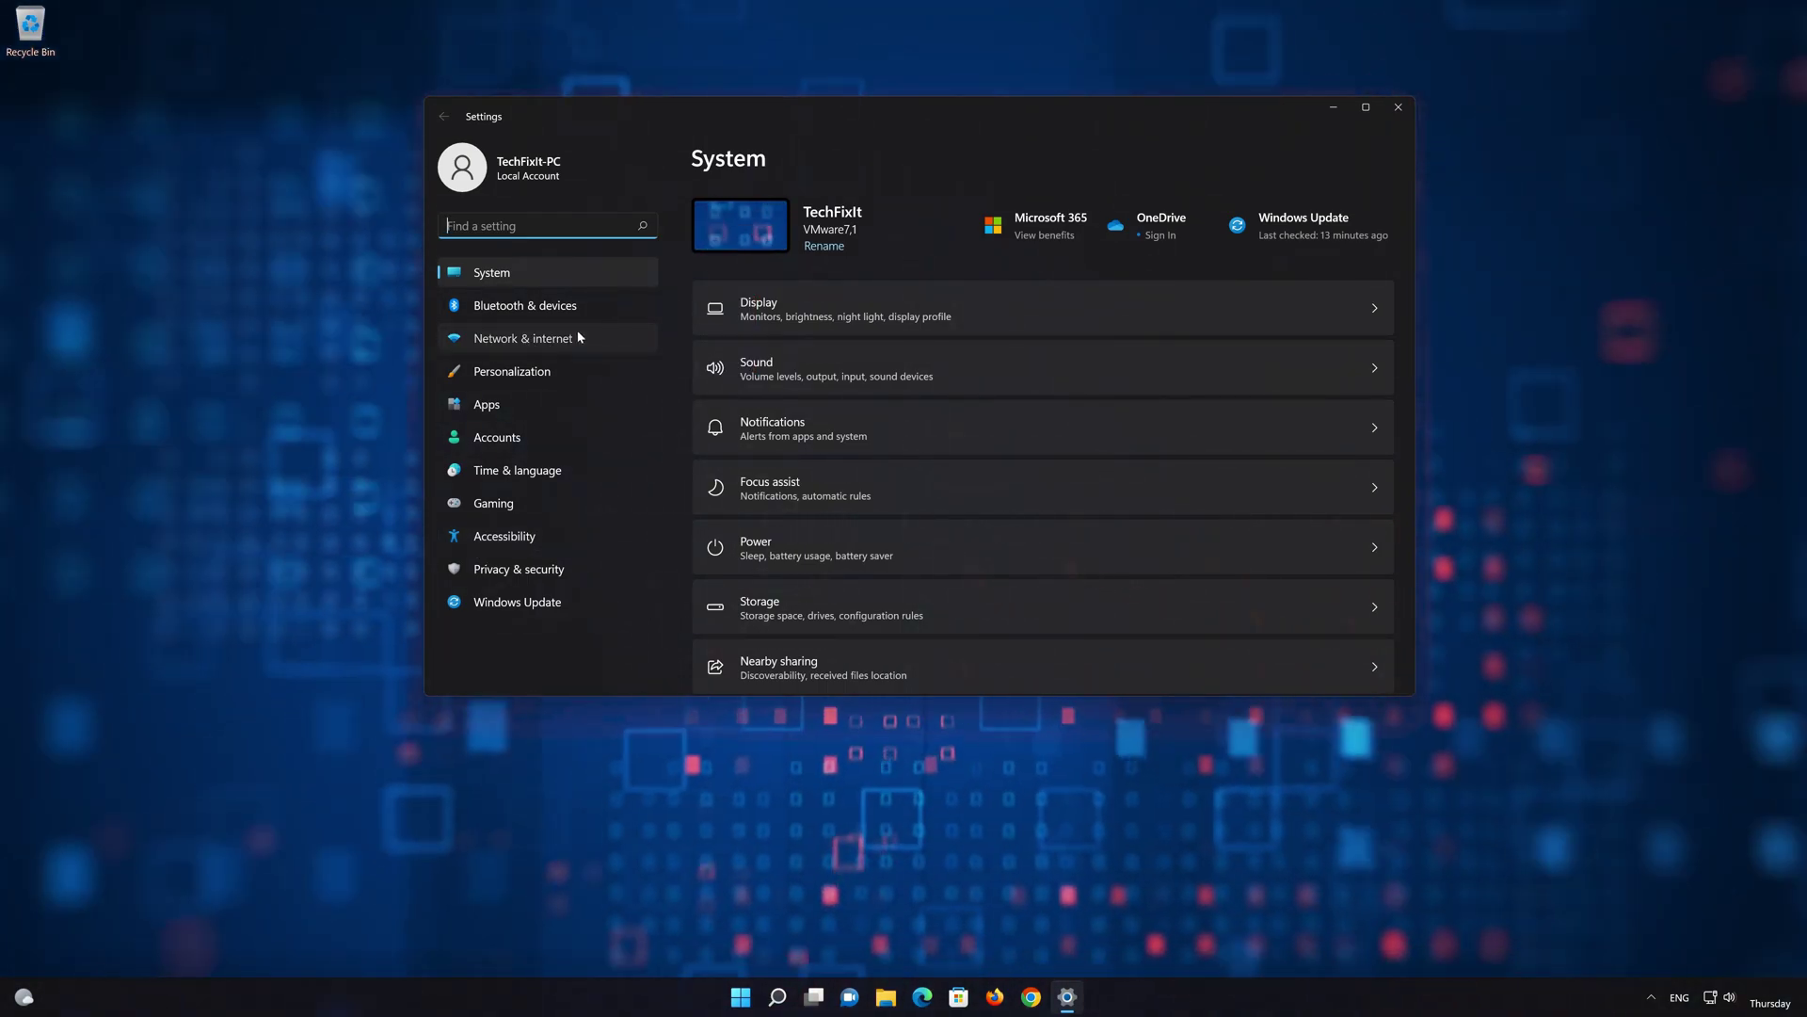
{"action": "left_click", "coordinate": [579, 337]}
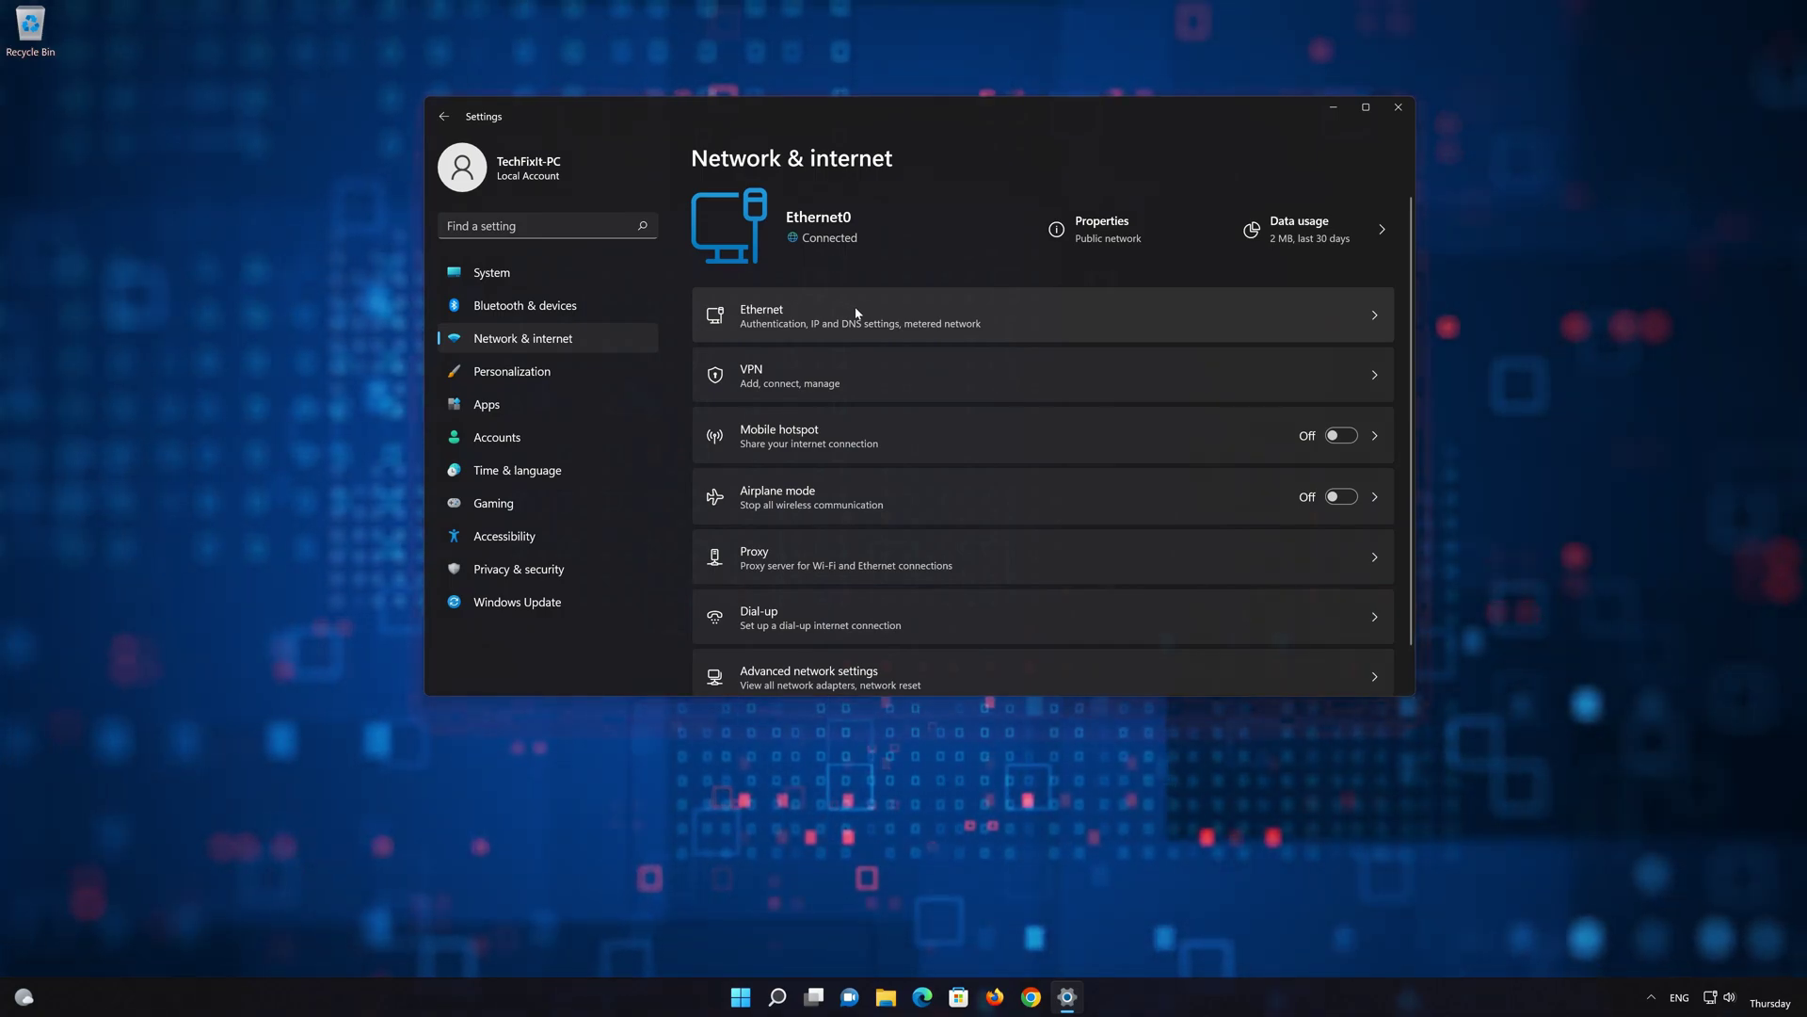
{"action": "left_click", "coordinate": [1069, 323]}
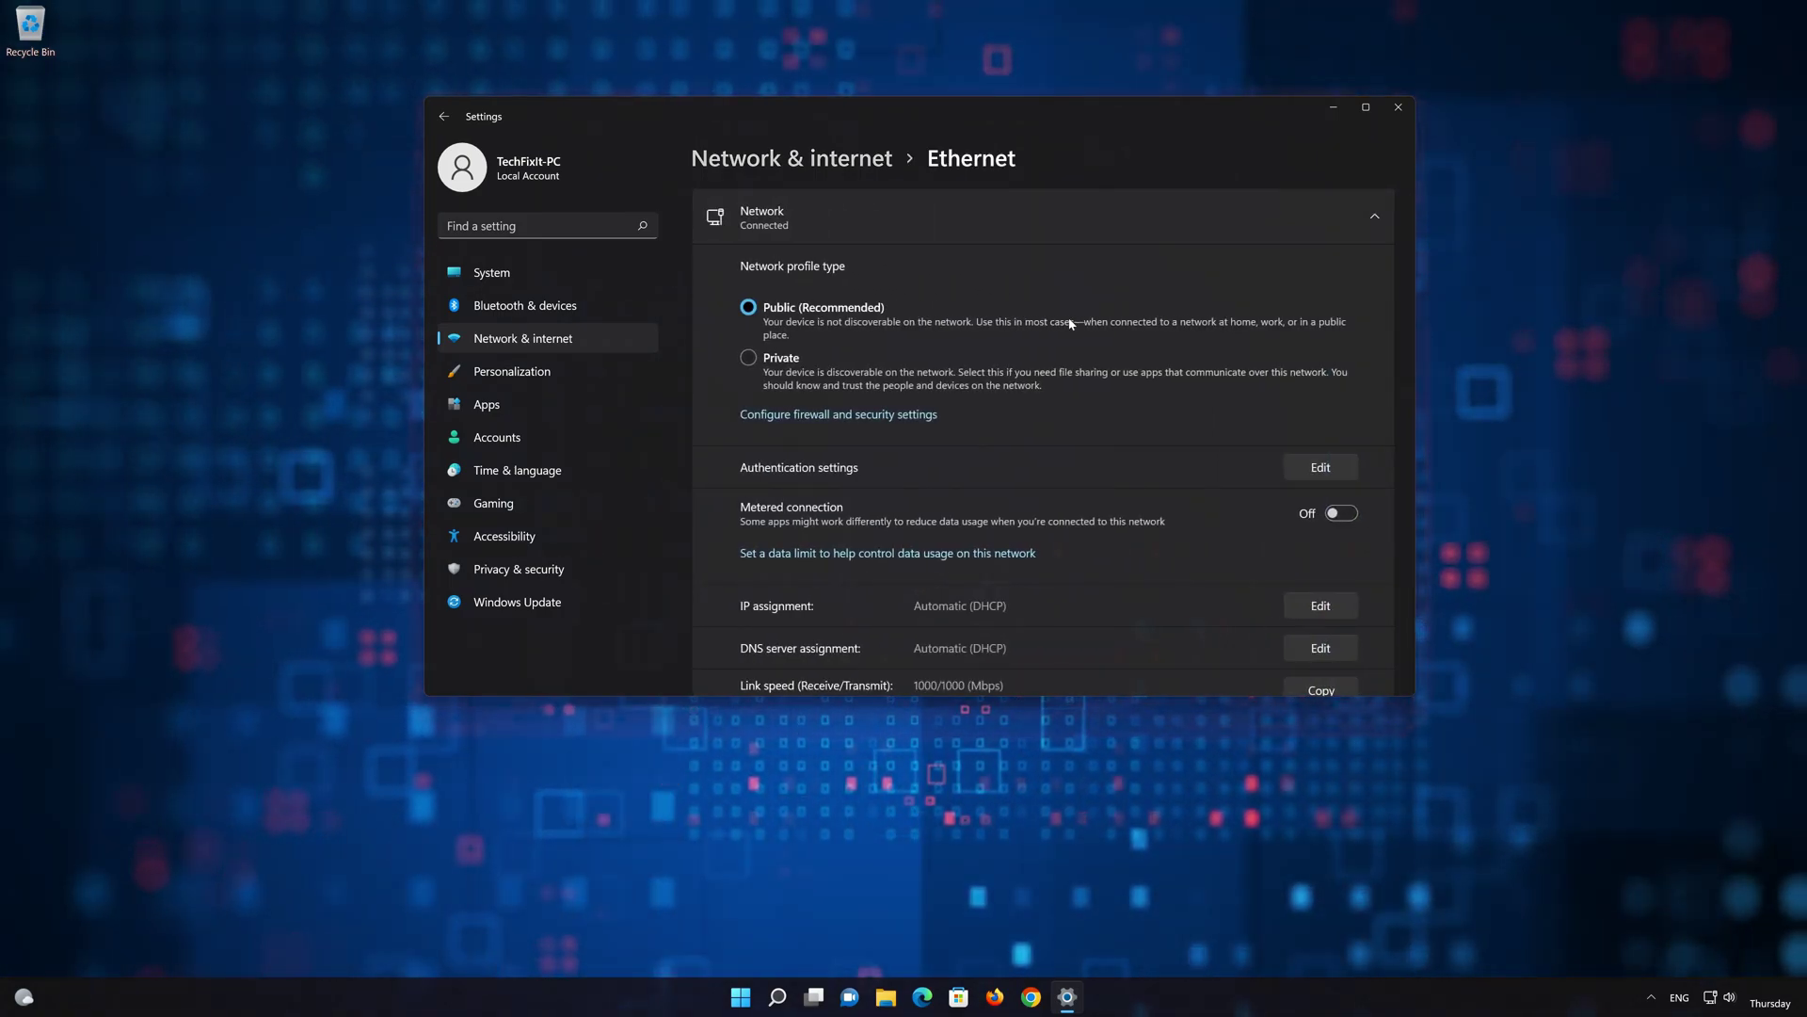
Switch the Ethernet connection's DNS server assignment to Manual and turn on IPv4
{"action": "scroll", "coordinate": [1070, 324], "scroll_direction": "down", "scroll_amount": 3}
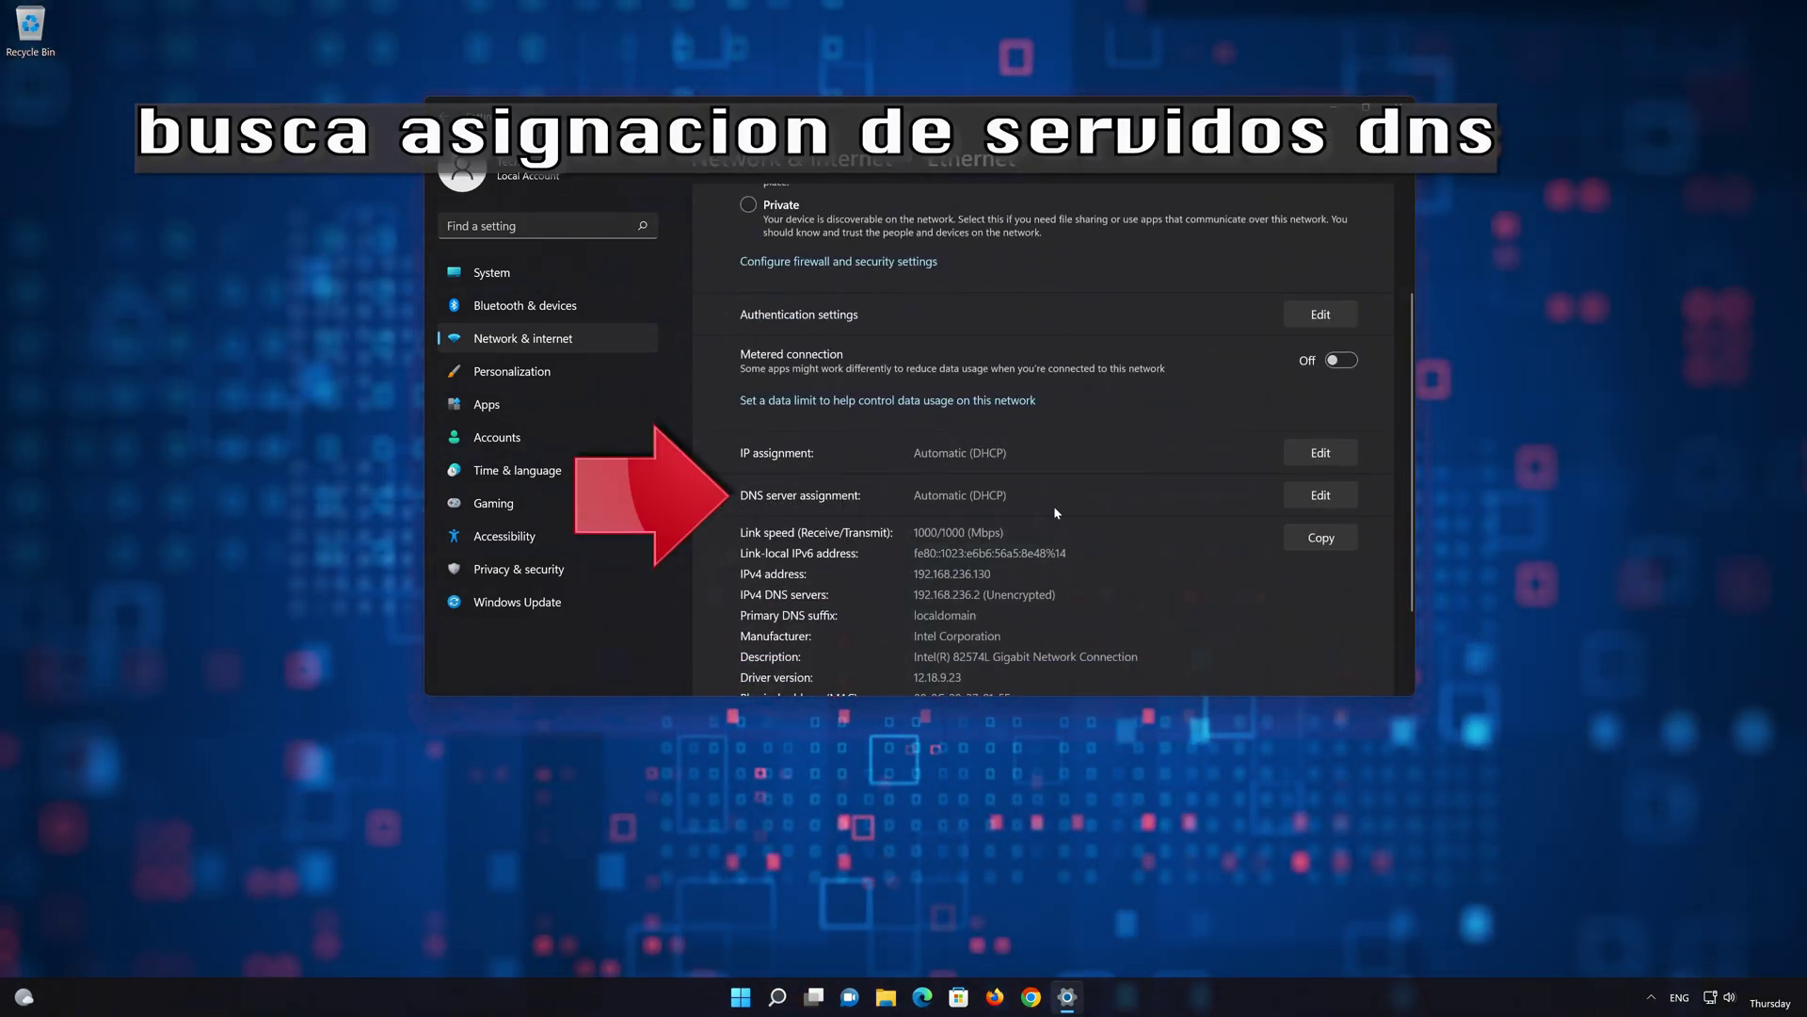
{"action": "left_click", "coordinate": [1321, 495]}
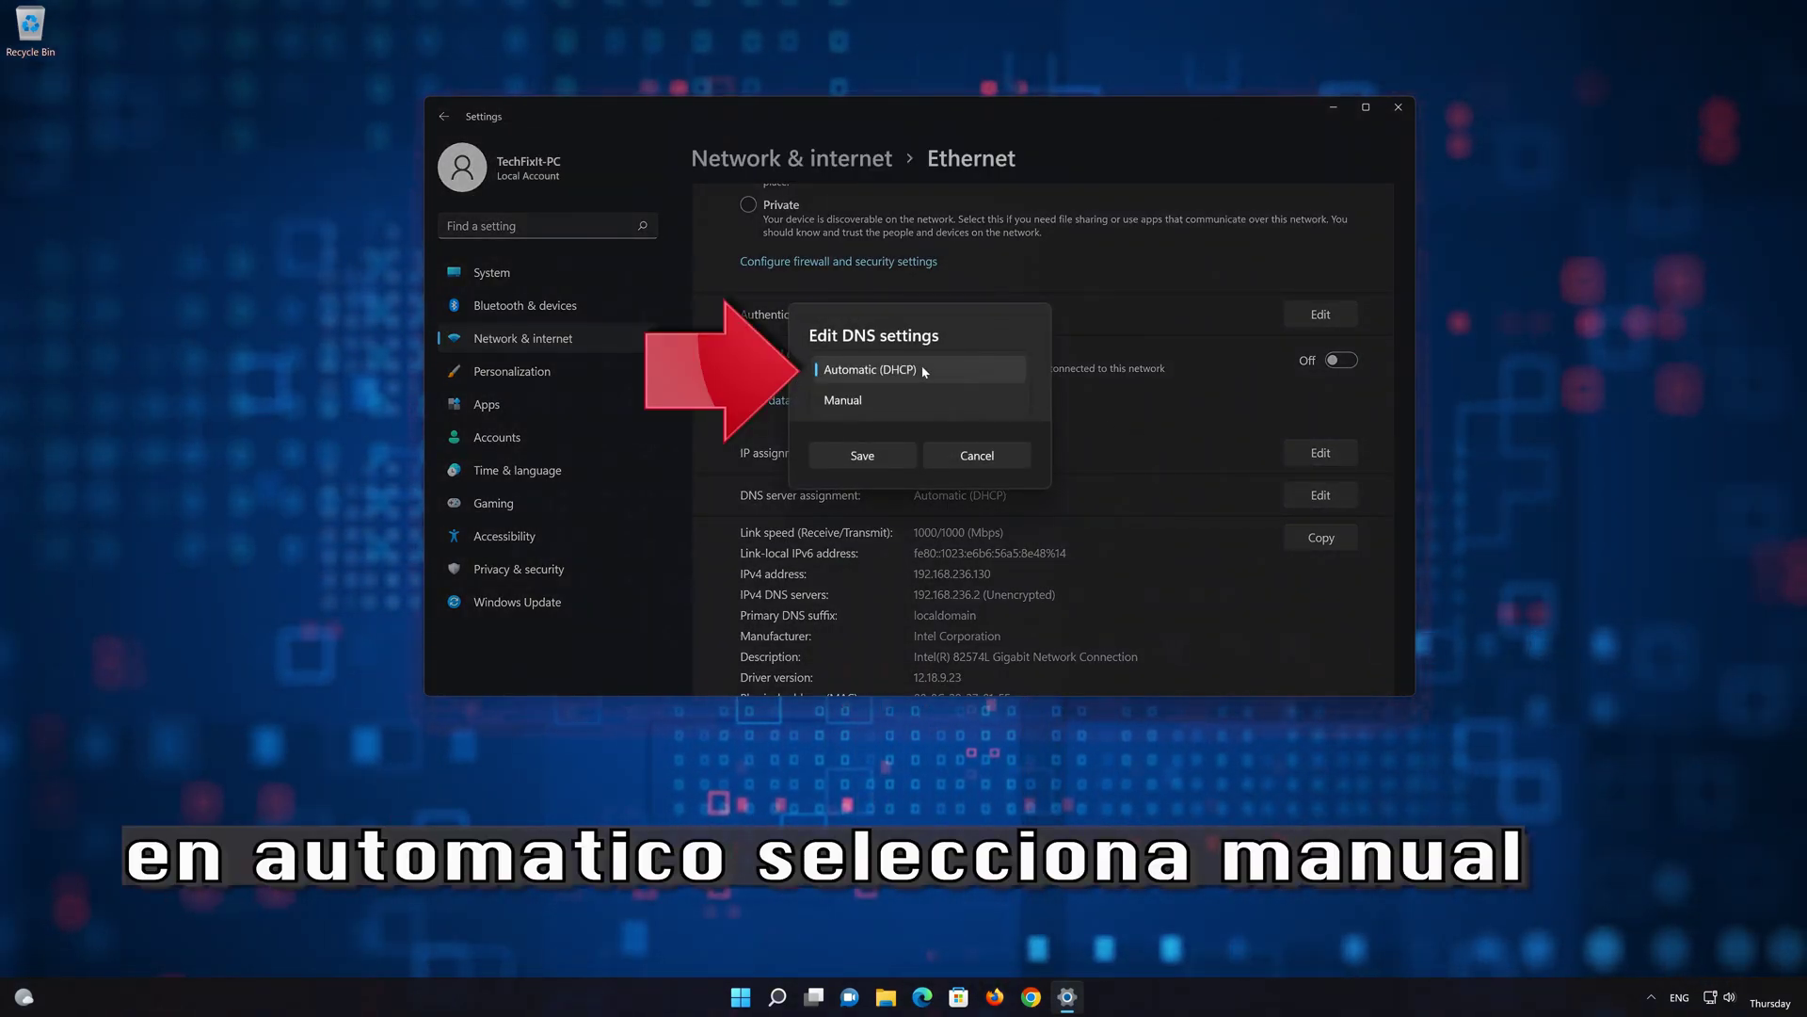
{"action": "left_click", "coordinate": [868, 396]}
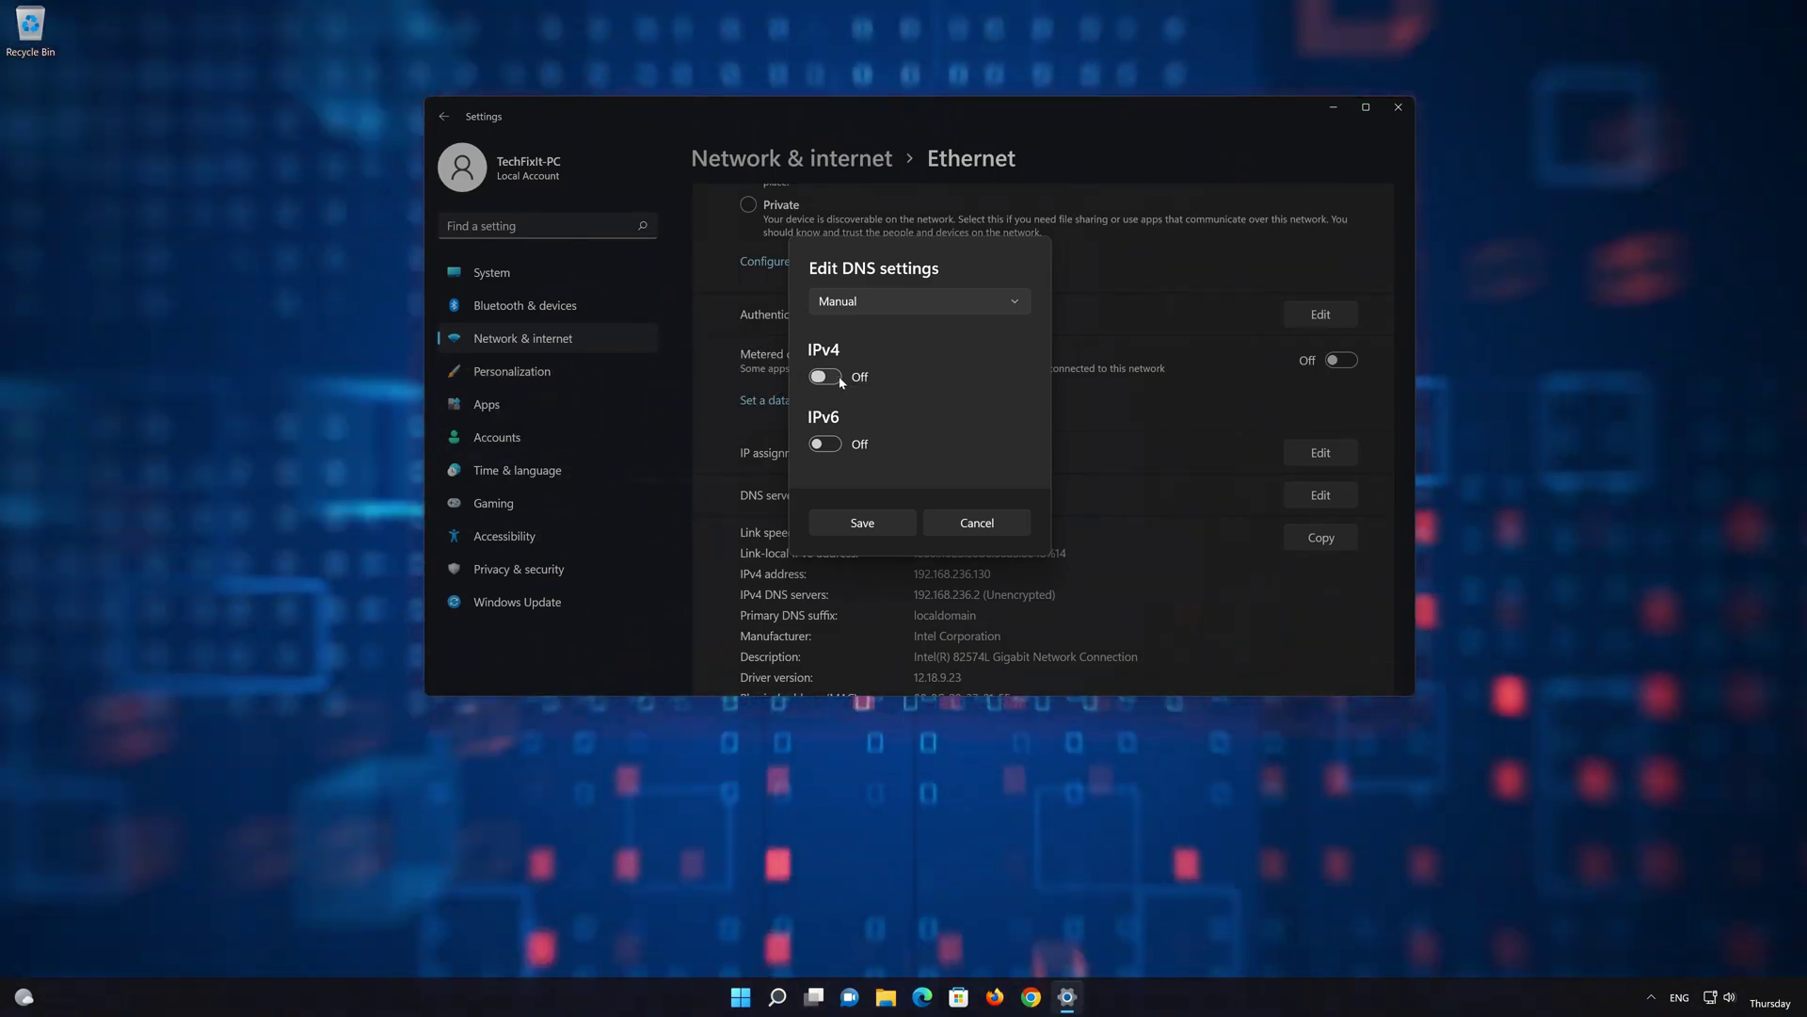
{"action": "left_click", "coordinate": [838, 377]}
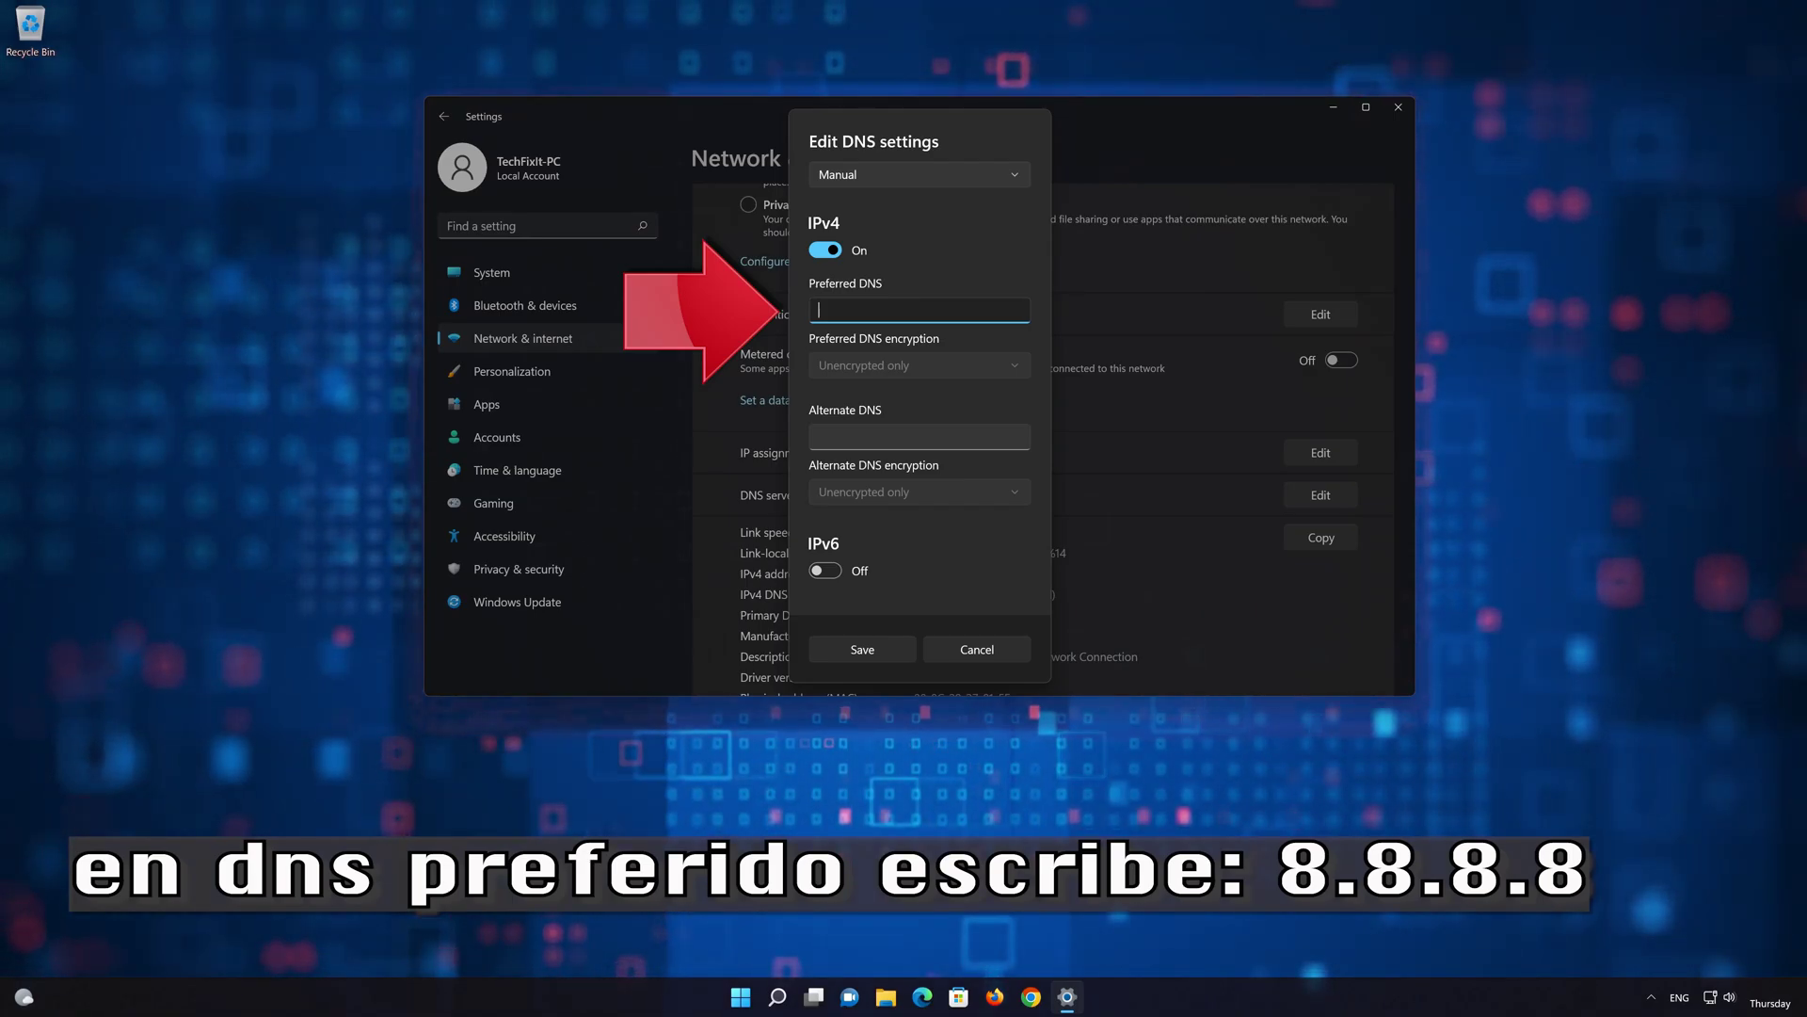
Set the preferred IPv4 DNS to 8.8.8.8 with Encrypted only (DNS over HTTPS) encryption
{"action": "type", "text": "8"}
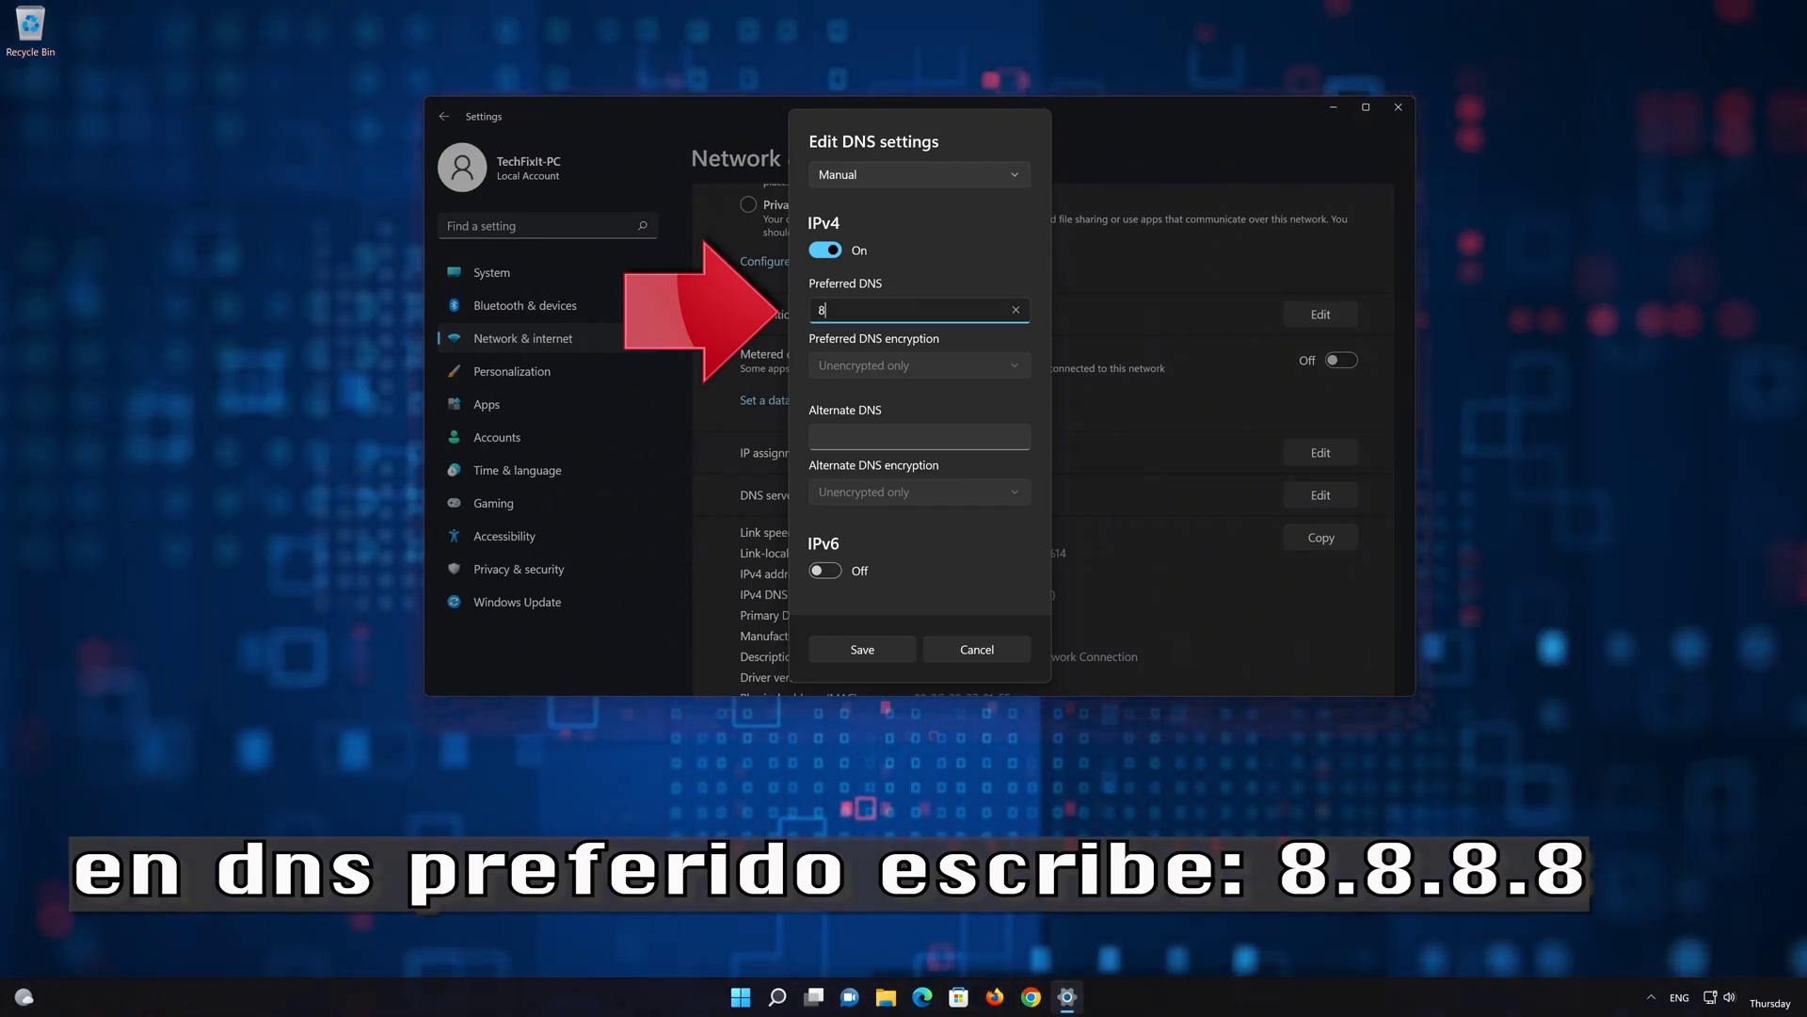
{"action": "type", "text": ".8.8"}
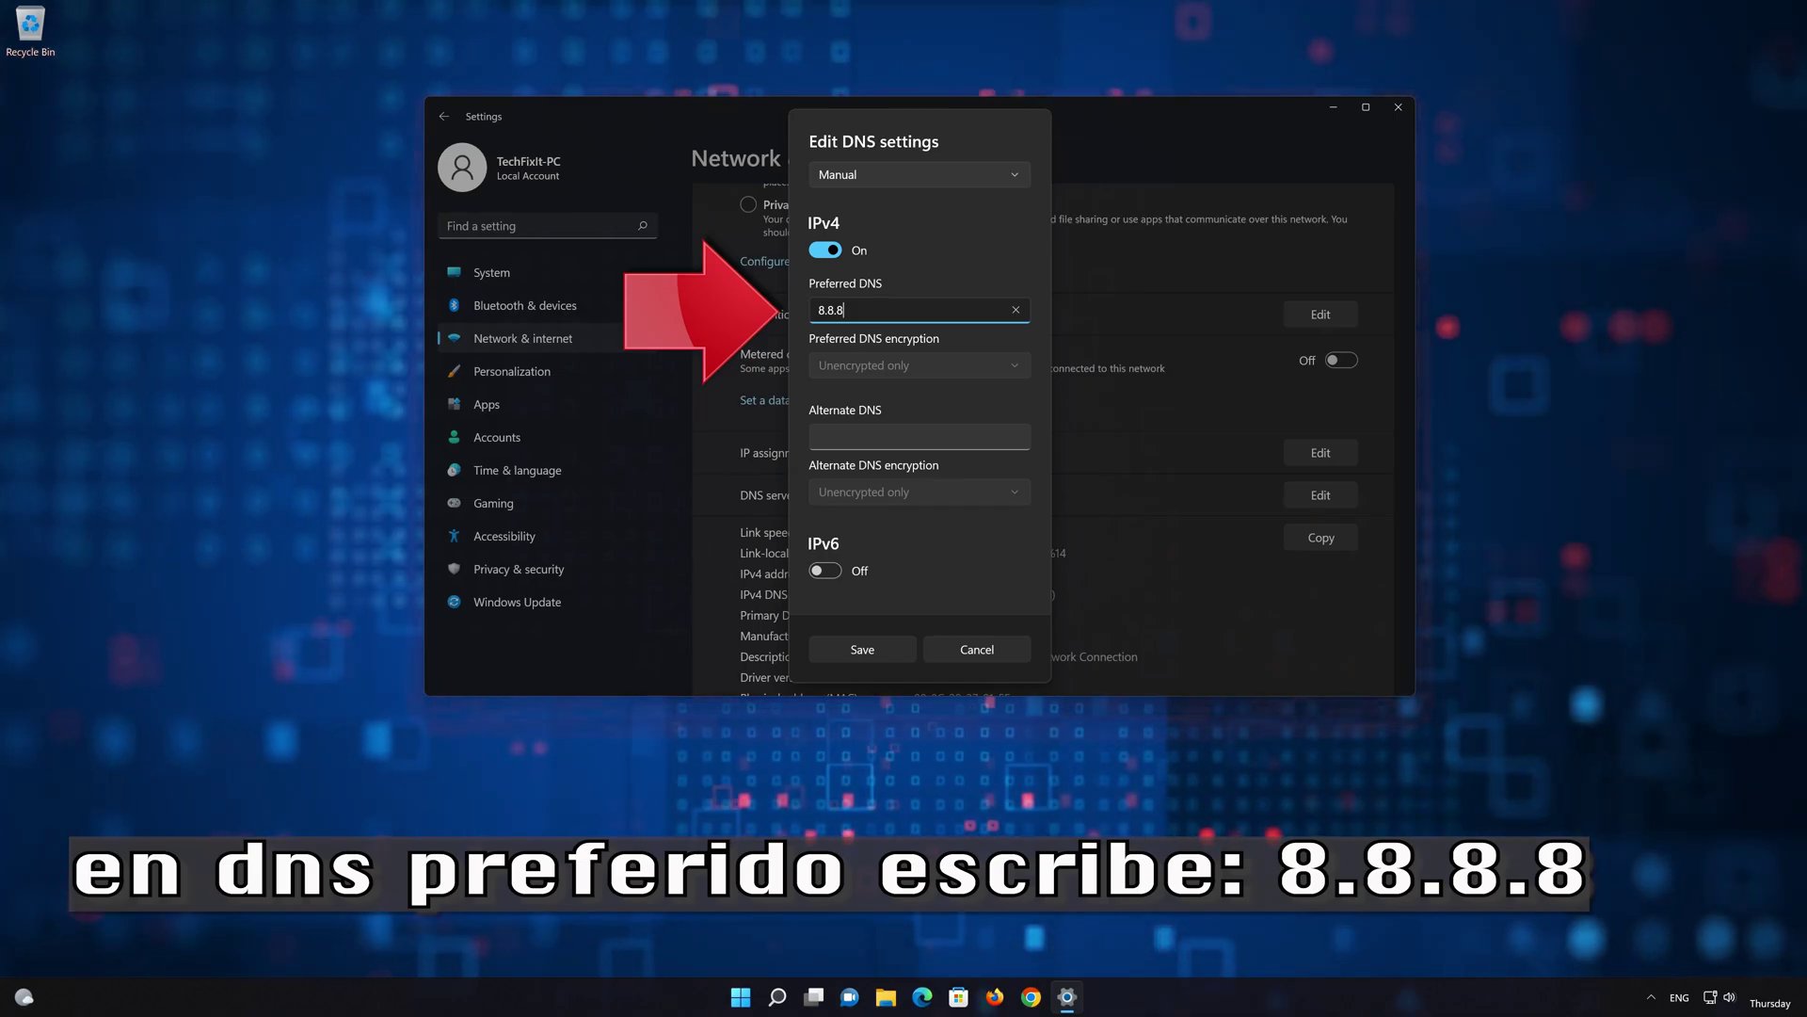
{"action": "type", "text": ".8"}
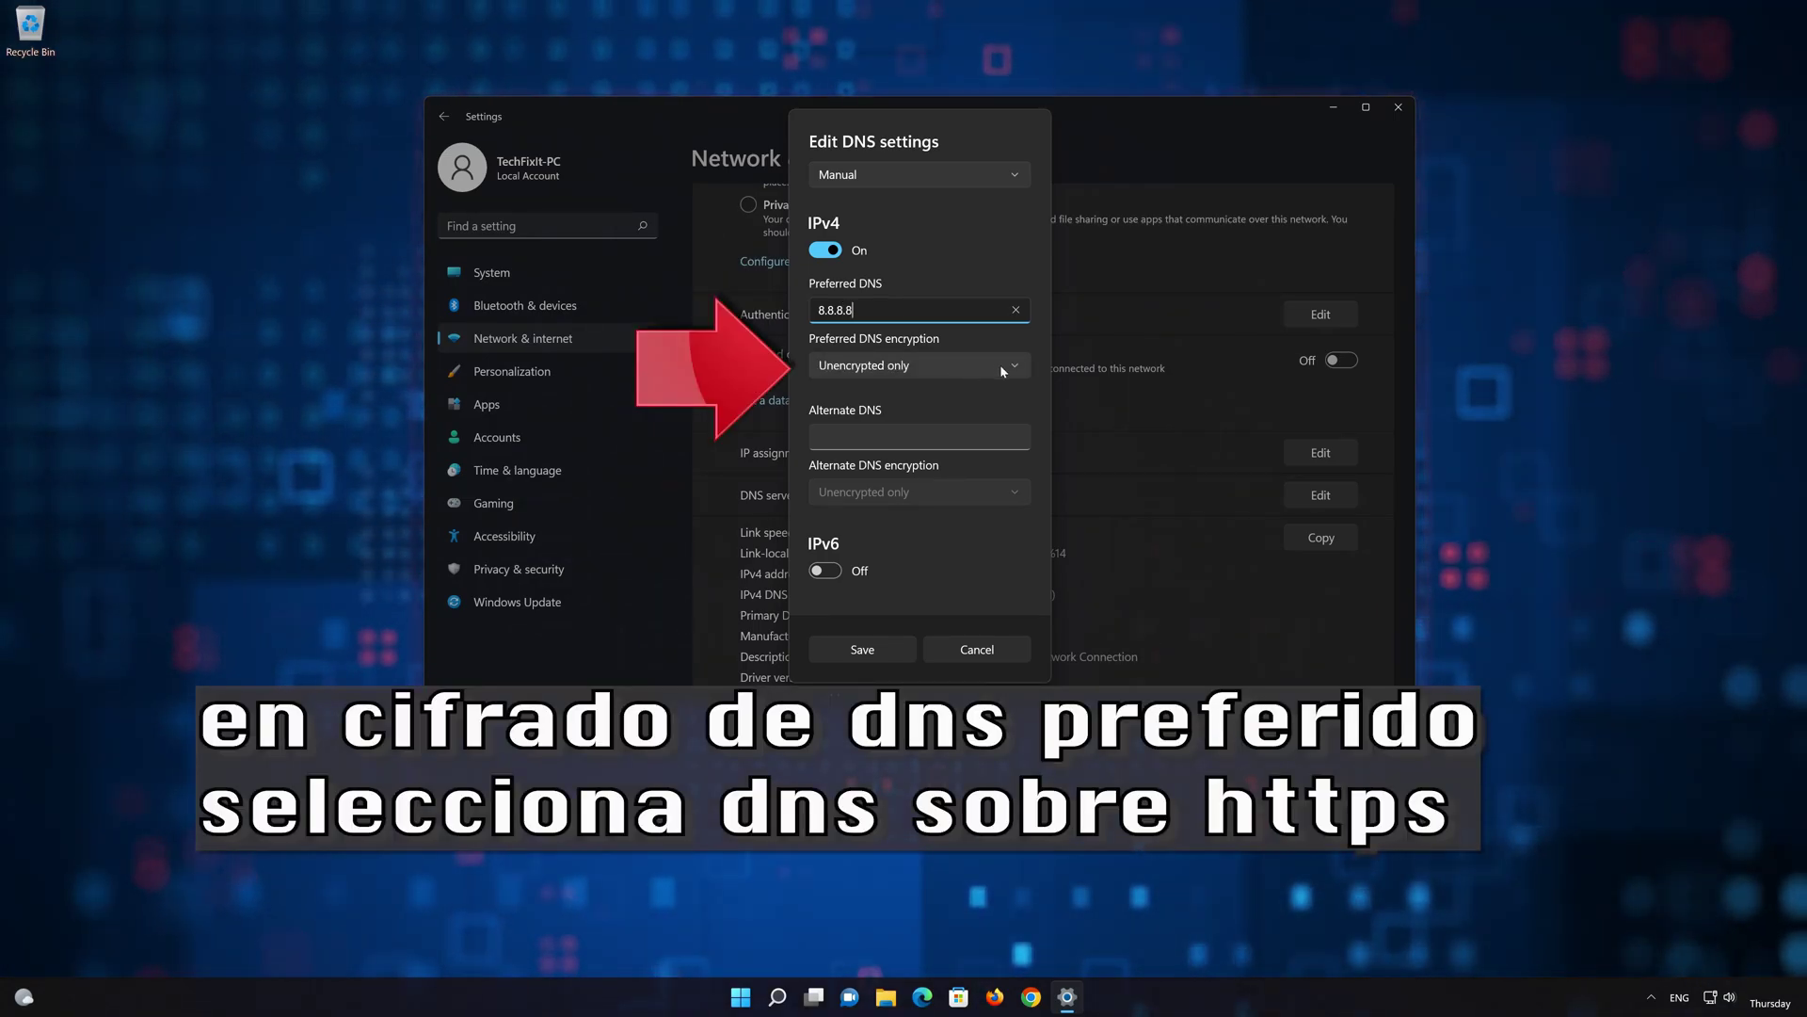
{"action": "left_click", "coordinate": [906, 363]}
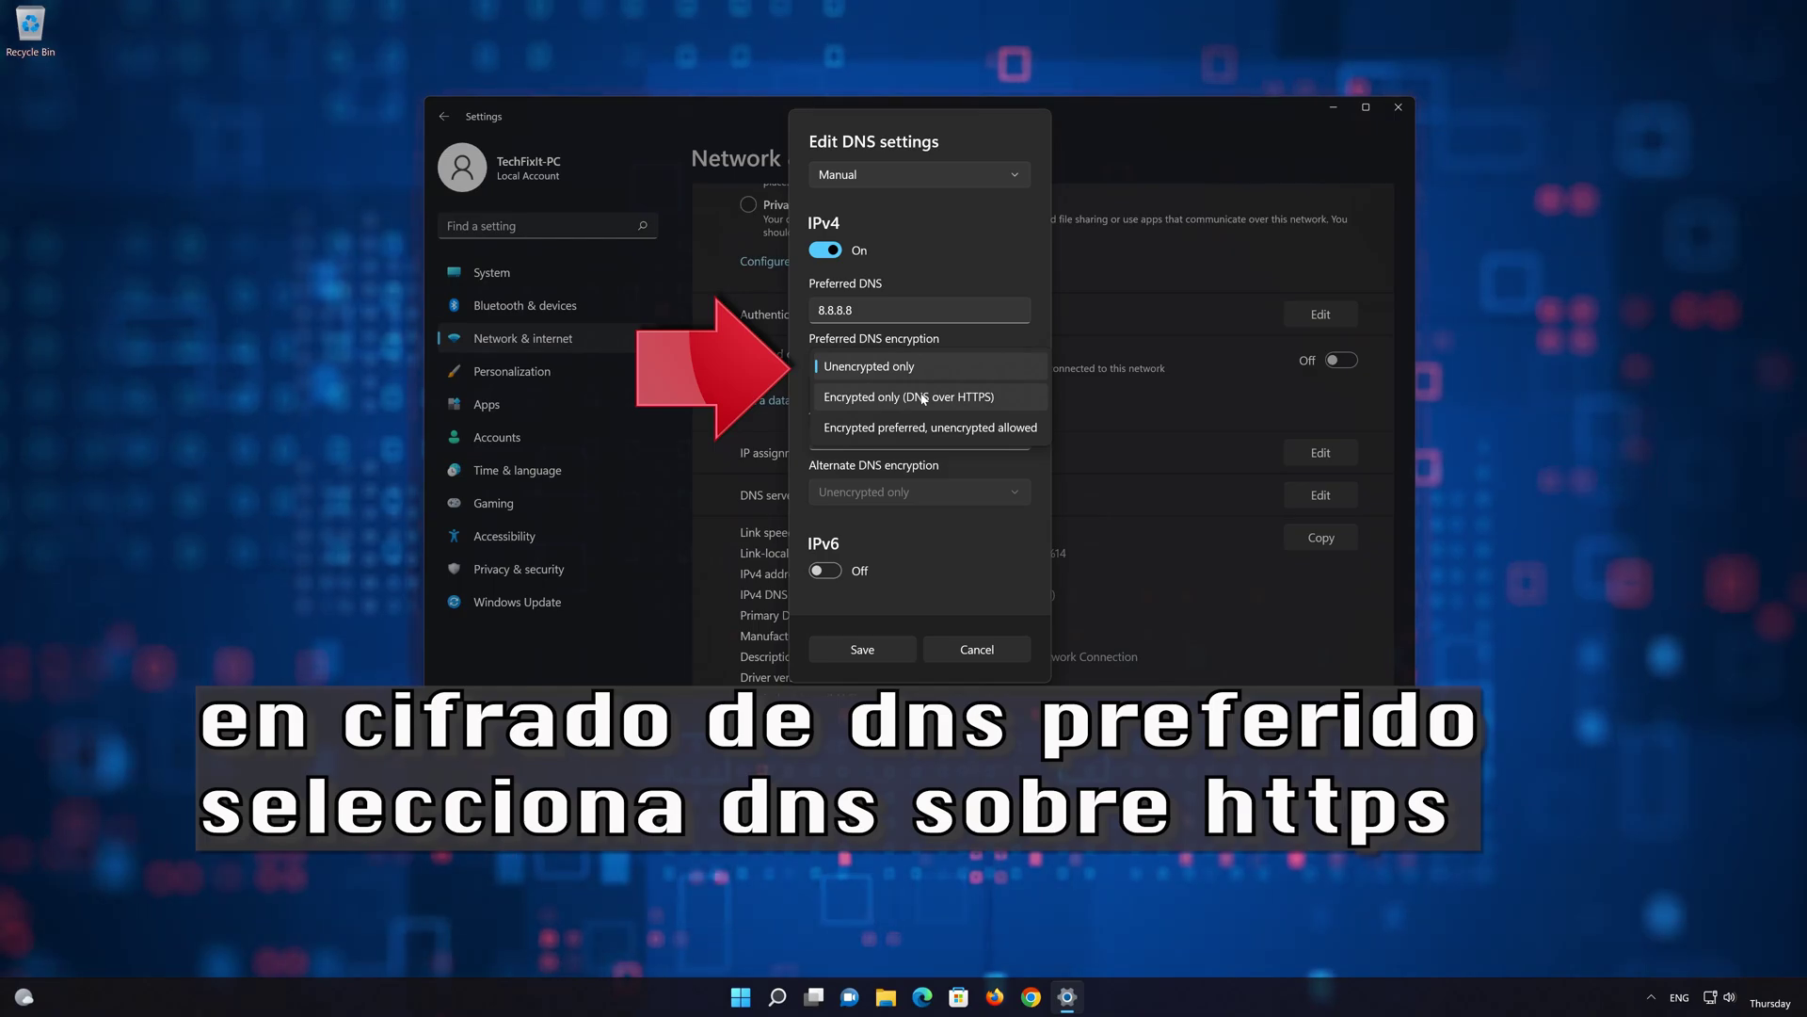
{"action": "left_click", "coordinate": [922, 398]}
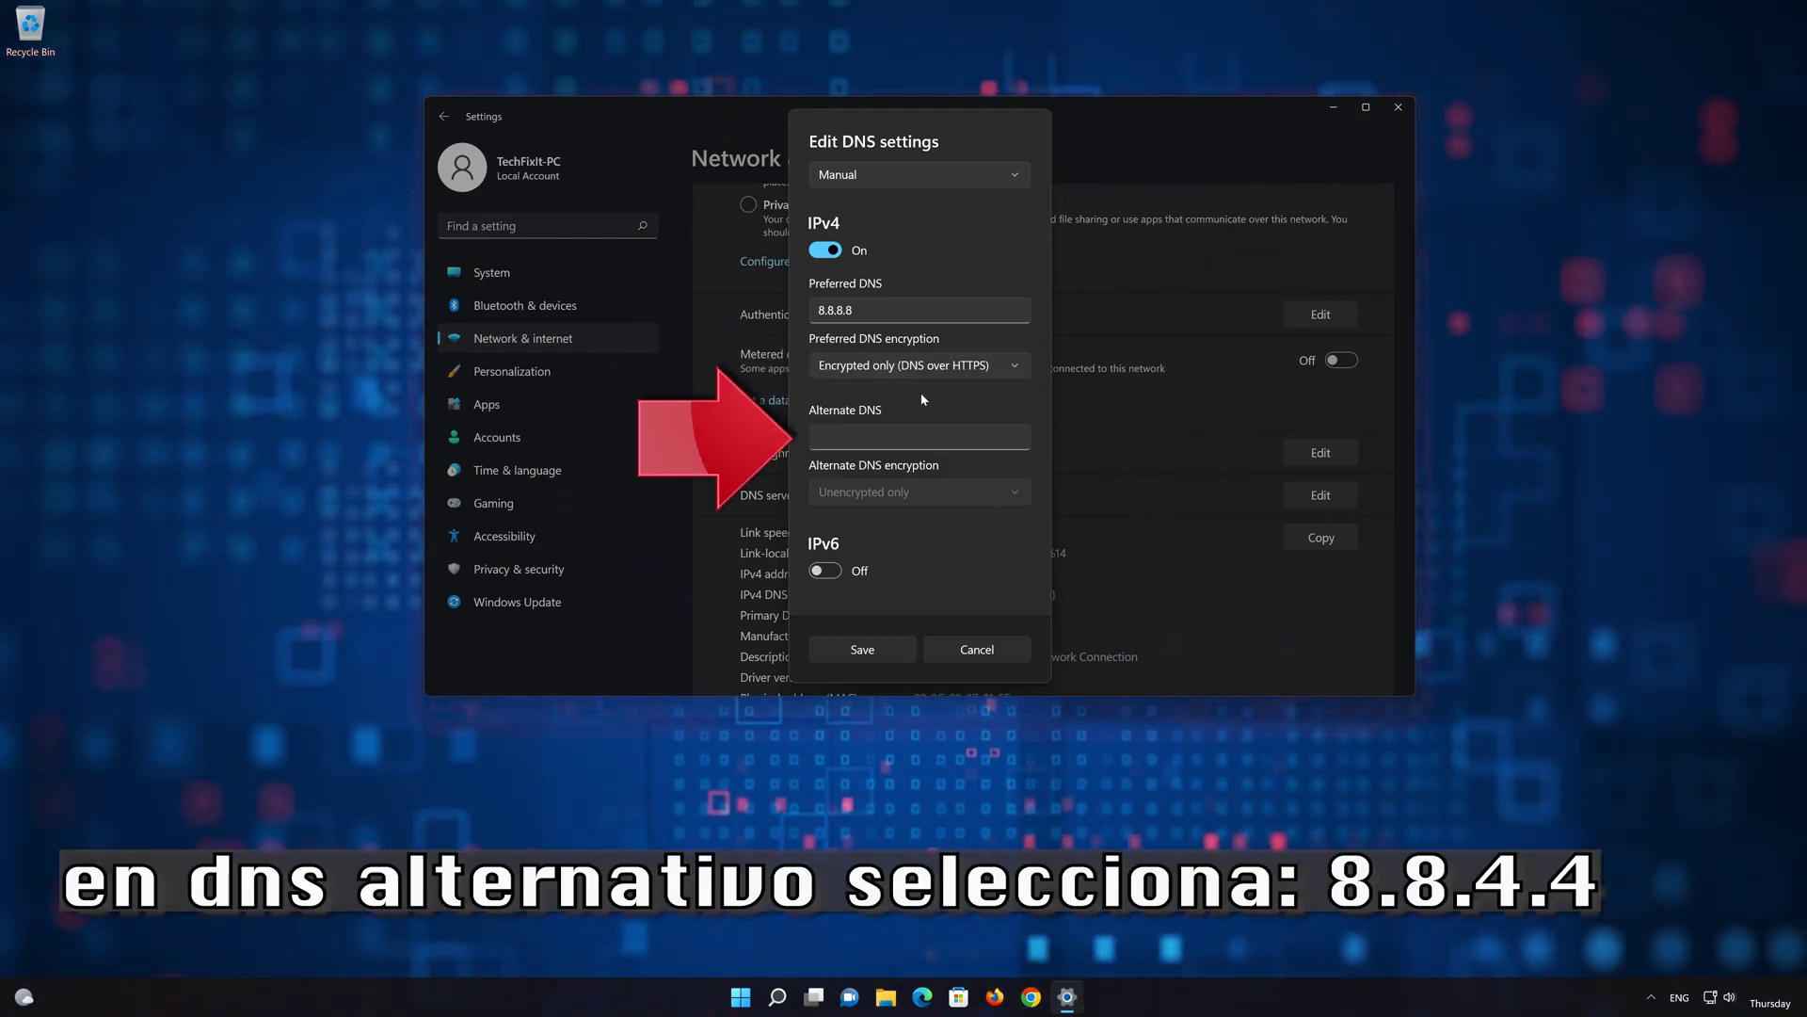
Set the alternate IPv4 DNS to 8.8.4.4 with Encrypted only (DNS over HTTPS) encryption and save the DNS settings
{"action": "left_click", "coordinate": [919, 435]}
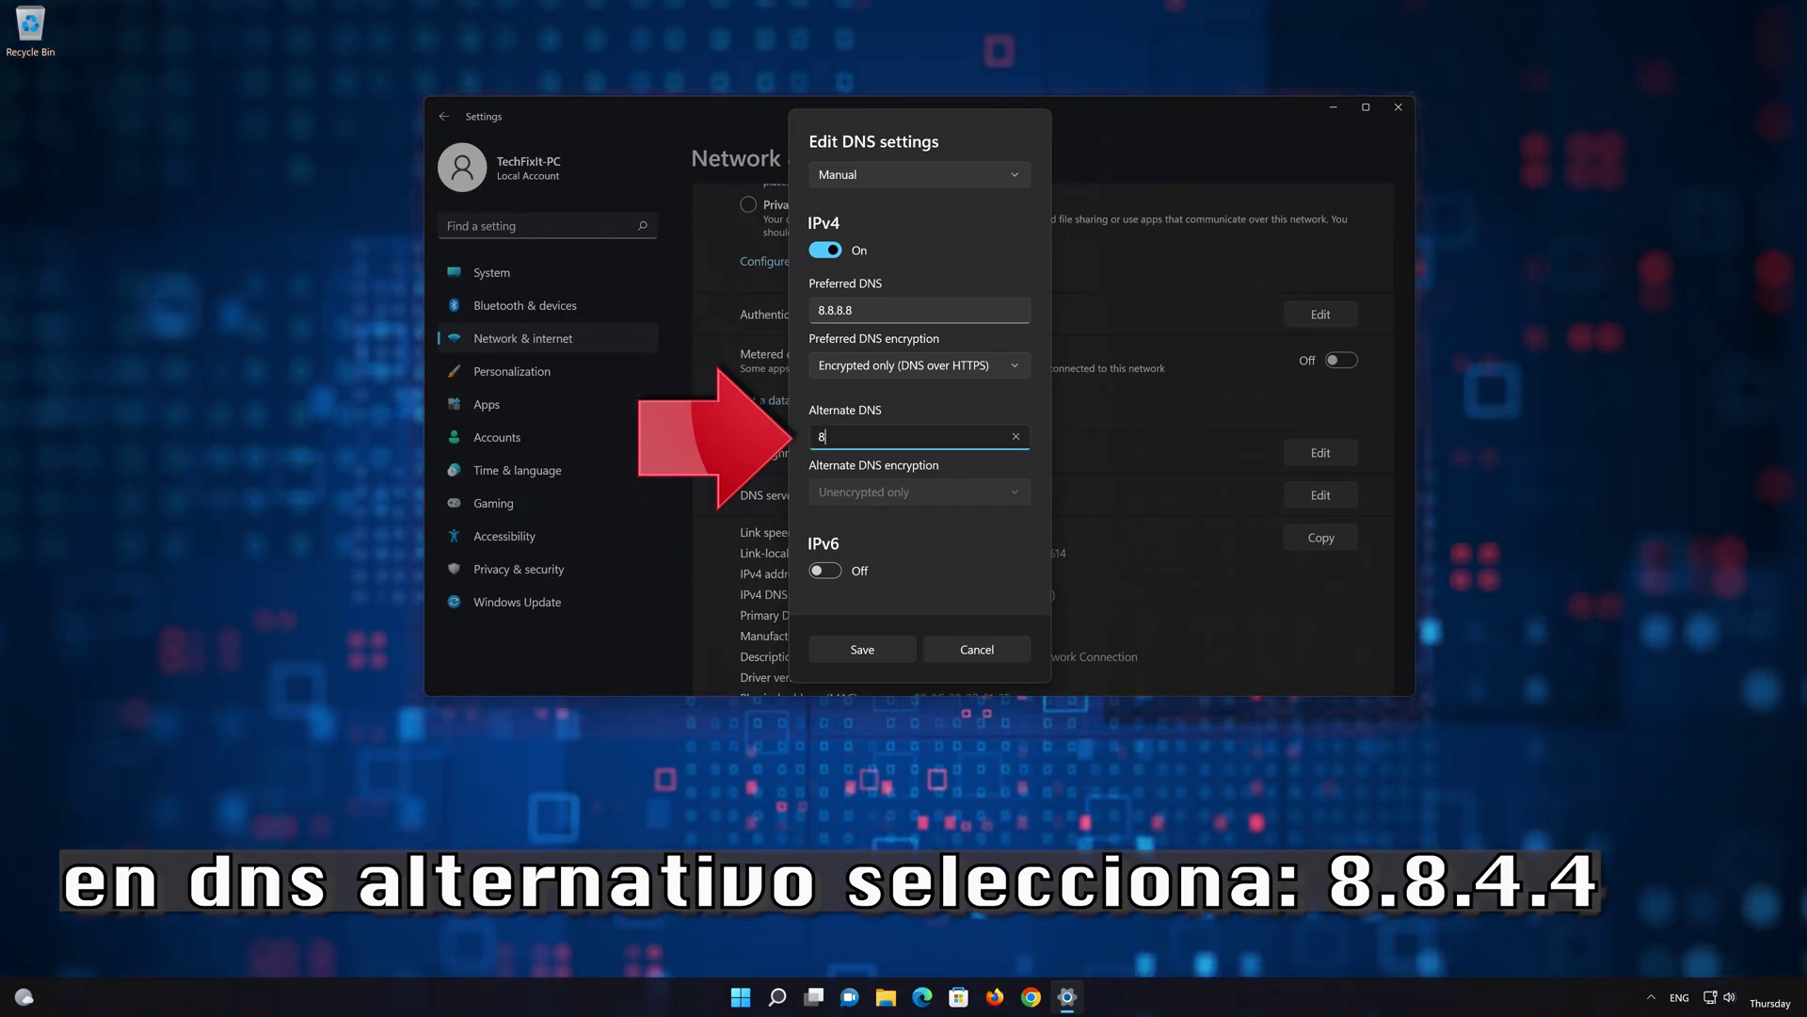
{"action": "type", "text": "8.8.4.4"}
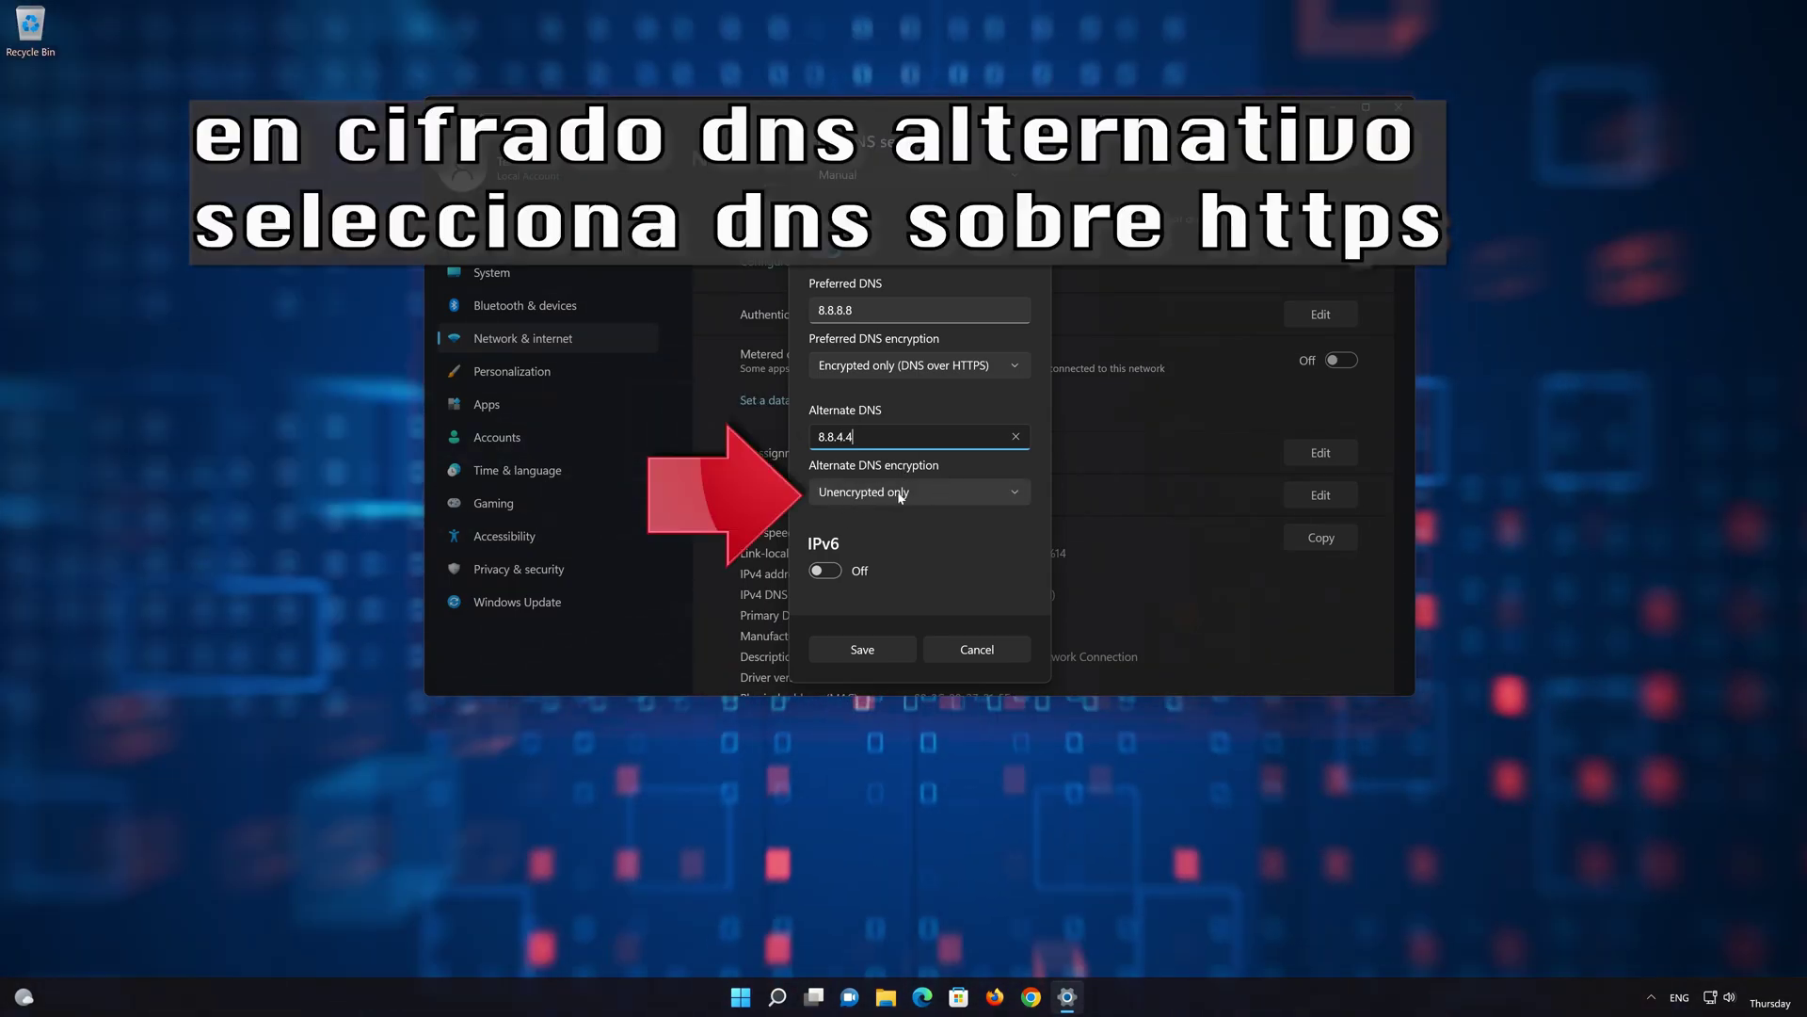
{"action": "left_click", "coordinate": [900, 491]}
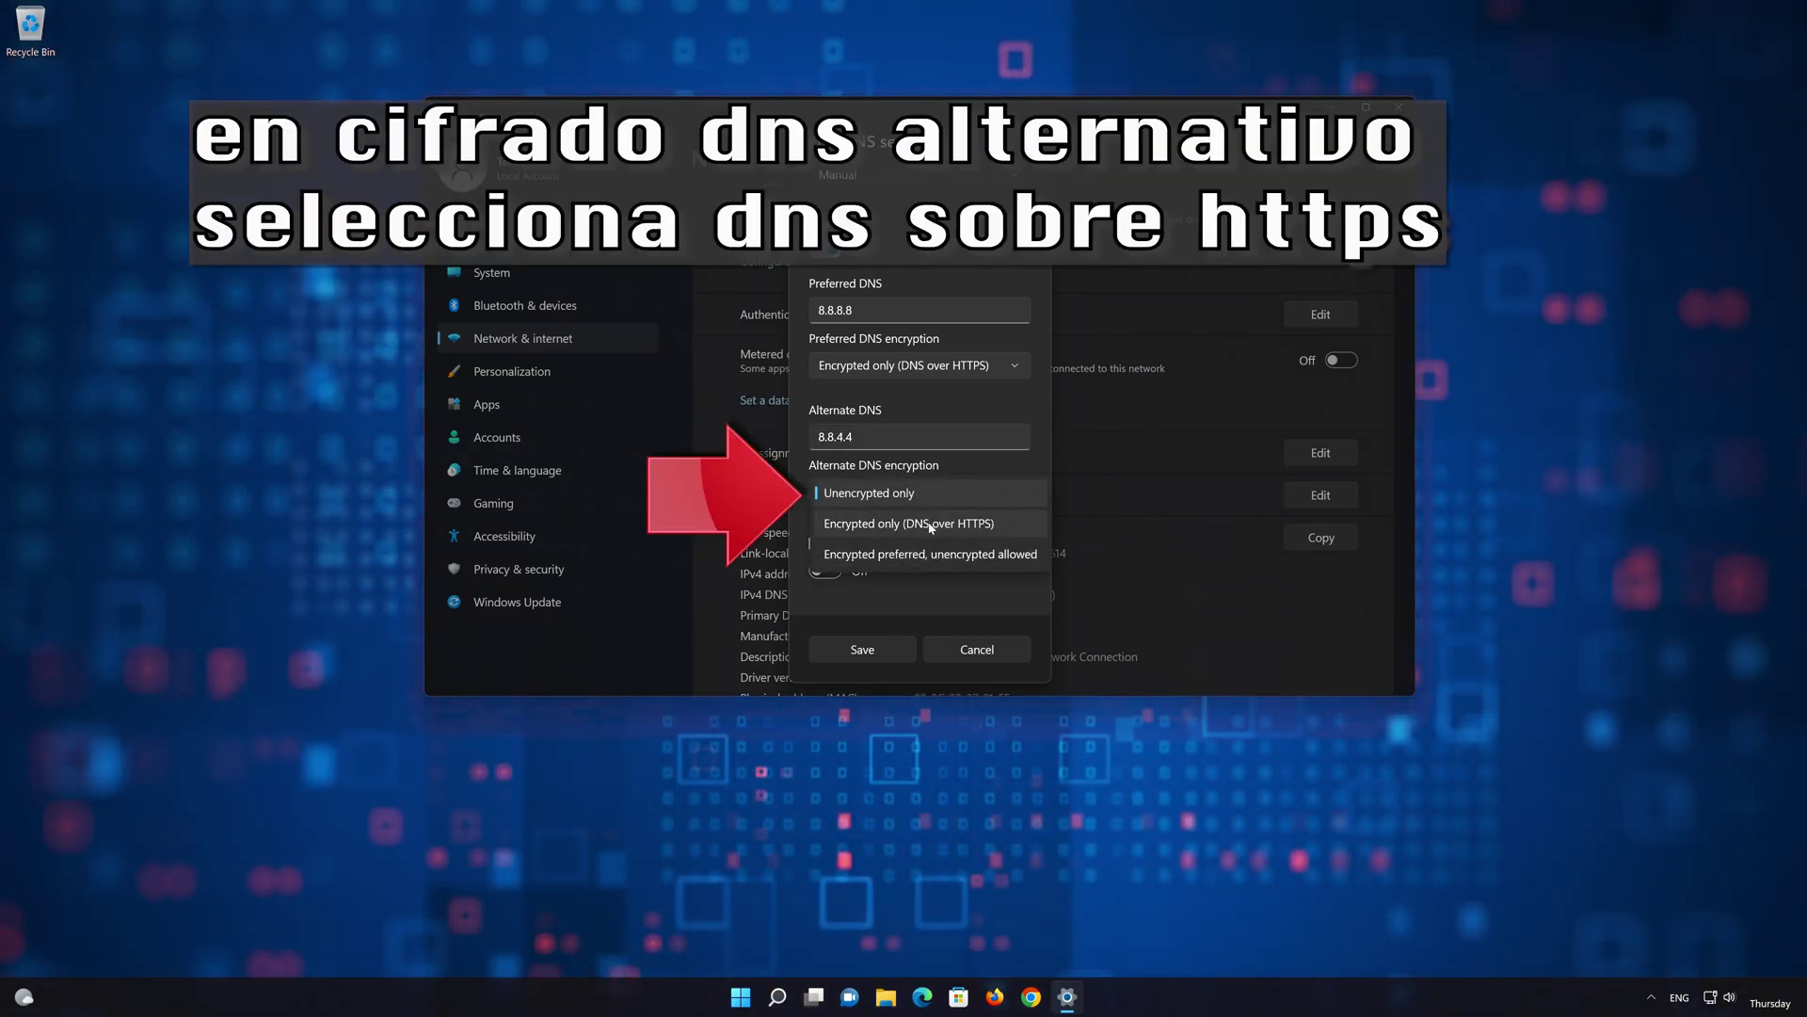
{"action": "left_click", "coordinate": [918, 525]}
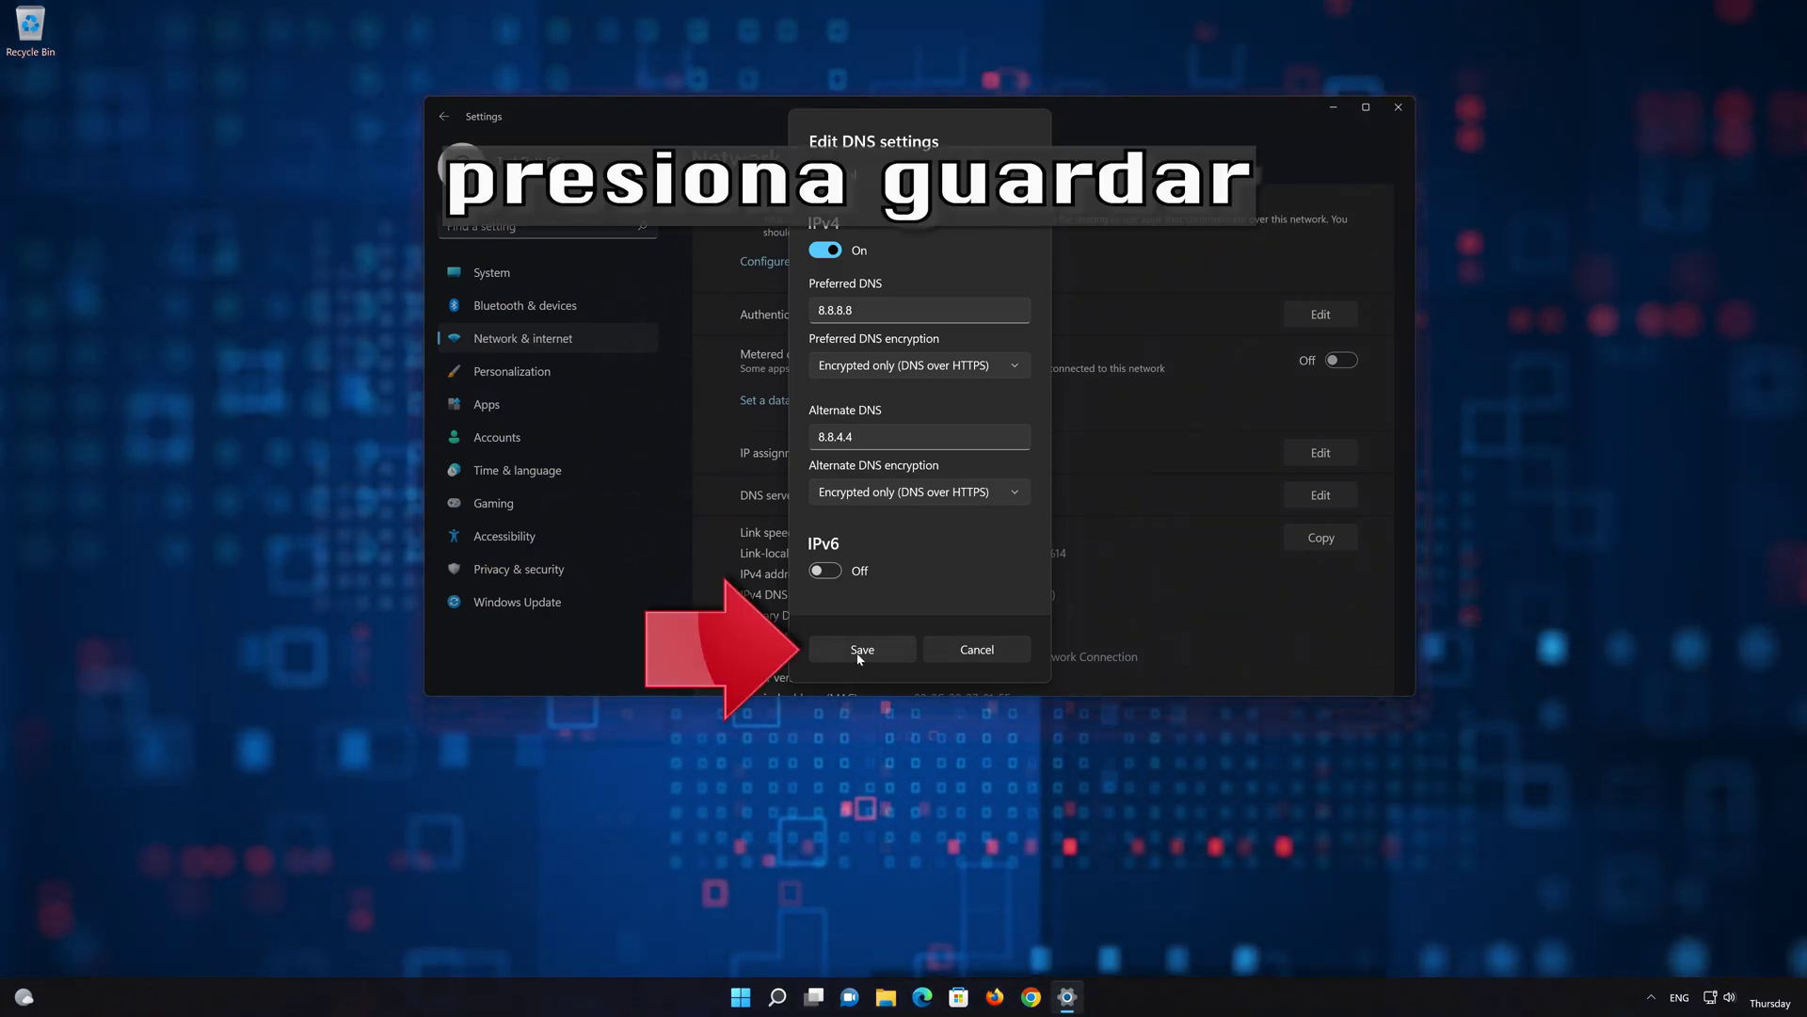
{"action": "left_click", "coordinate": [858, 651]}
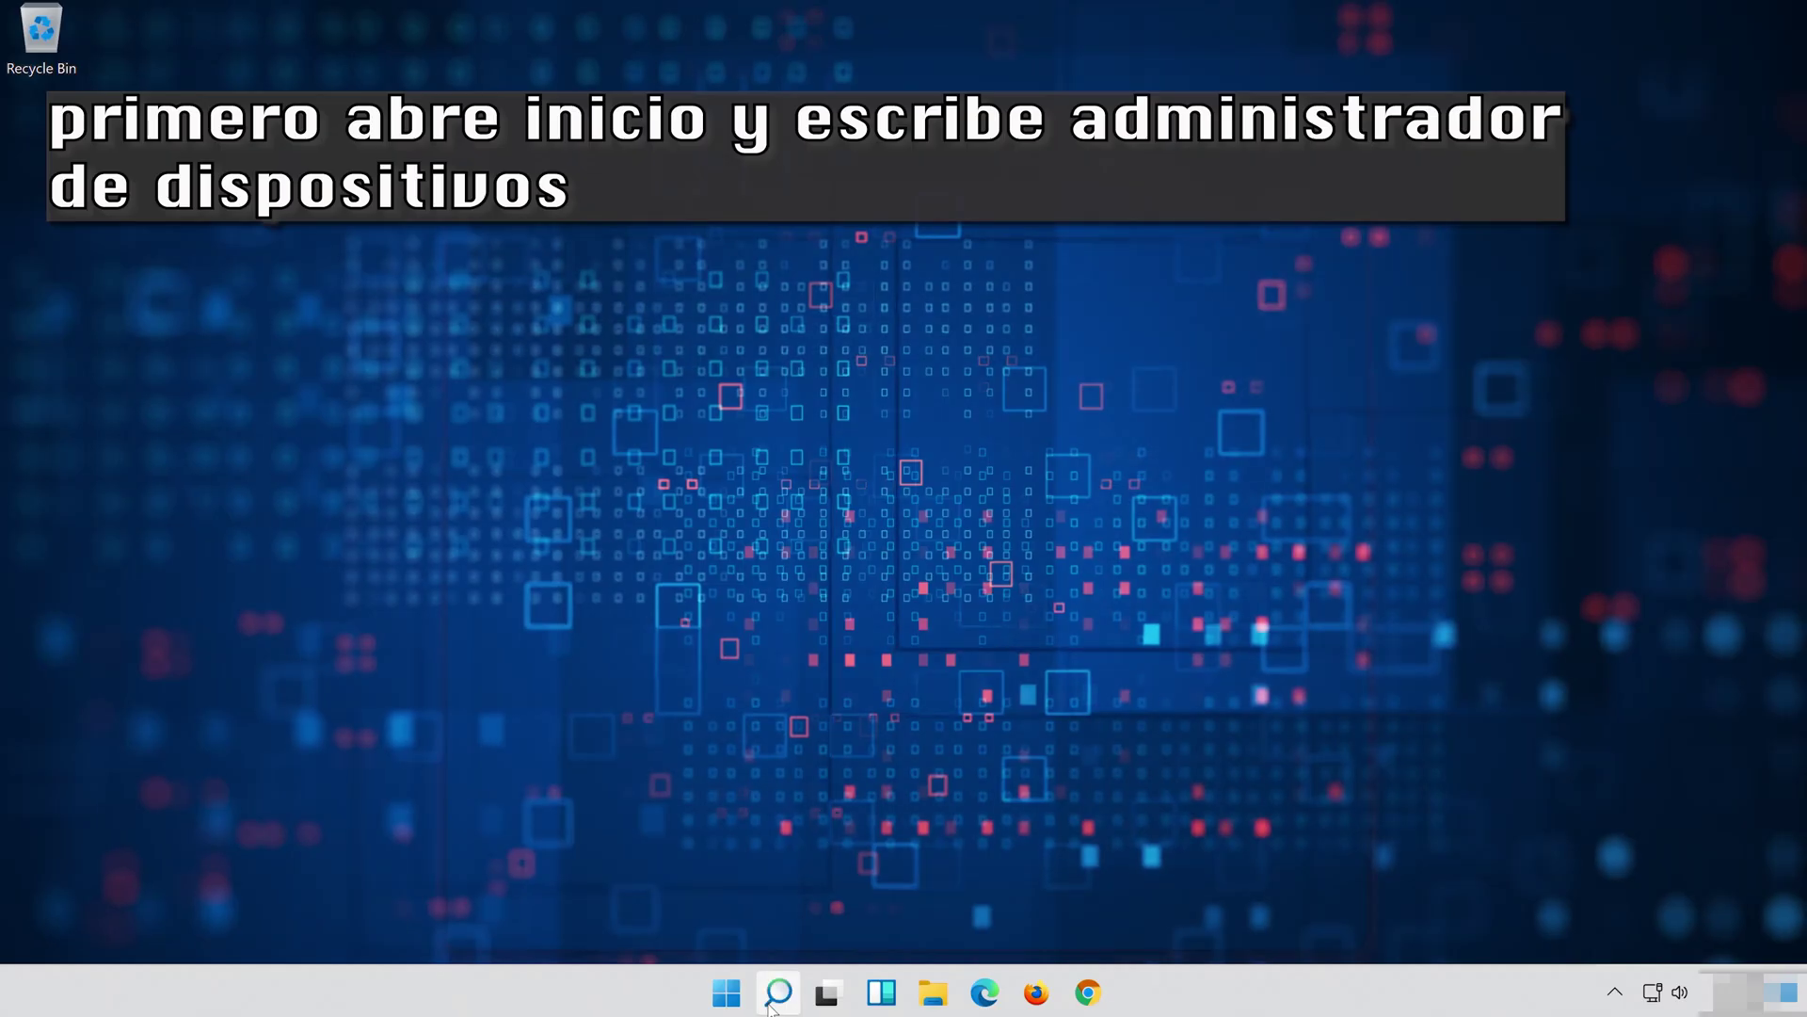
Open Device Manager and expand the network adapters category
{"action": "left_click", "coordinate": [774, 998]}
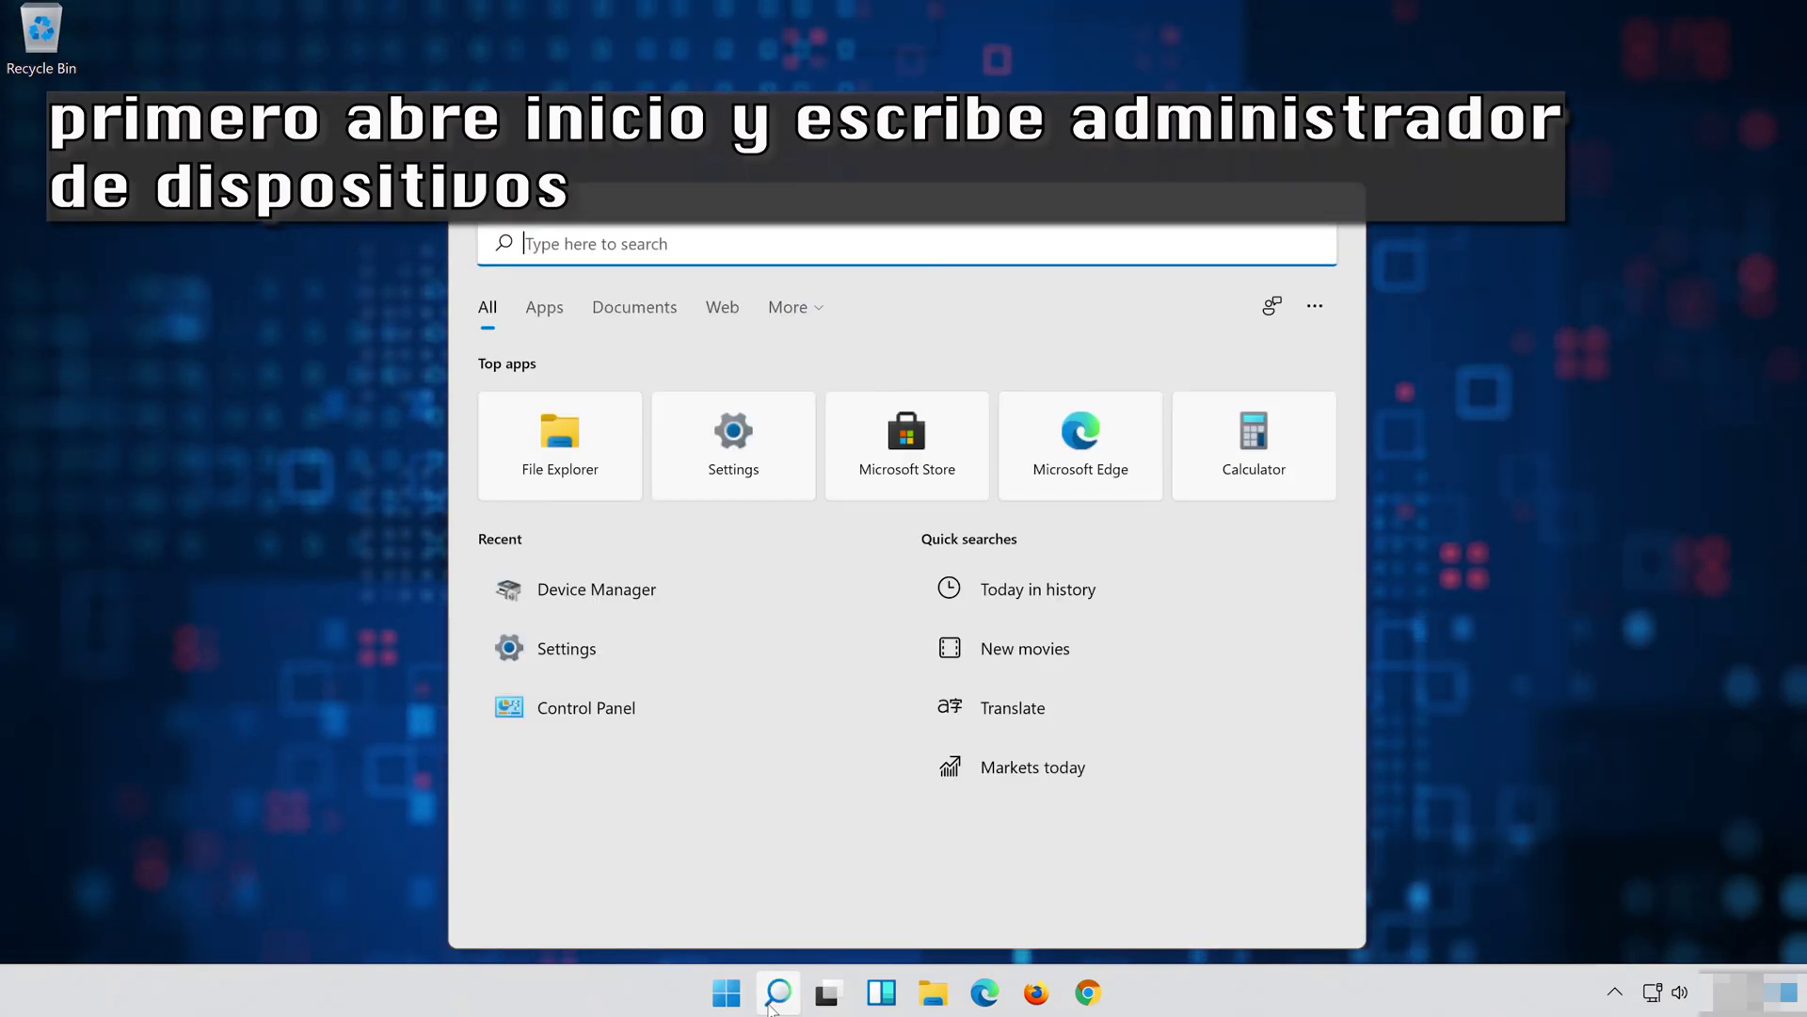
{"action": "type", "text": "device manager"}
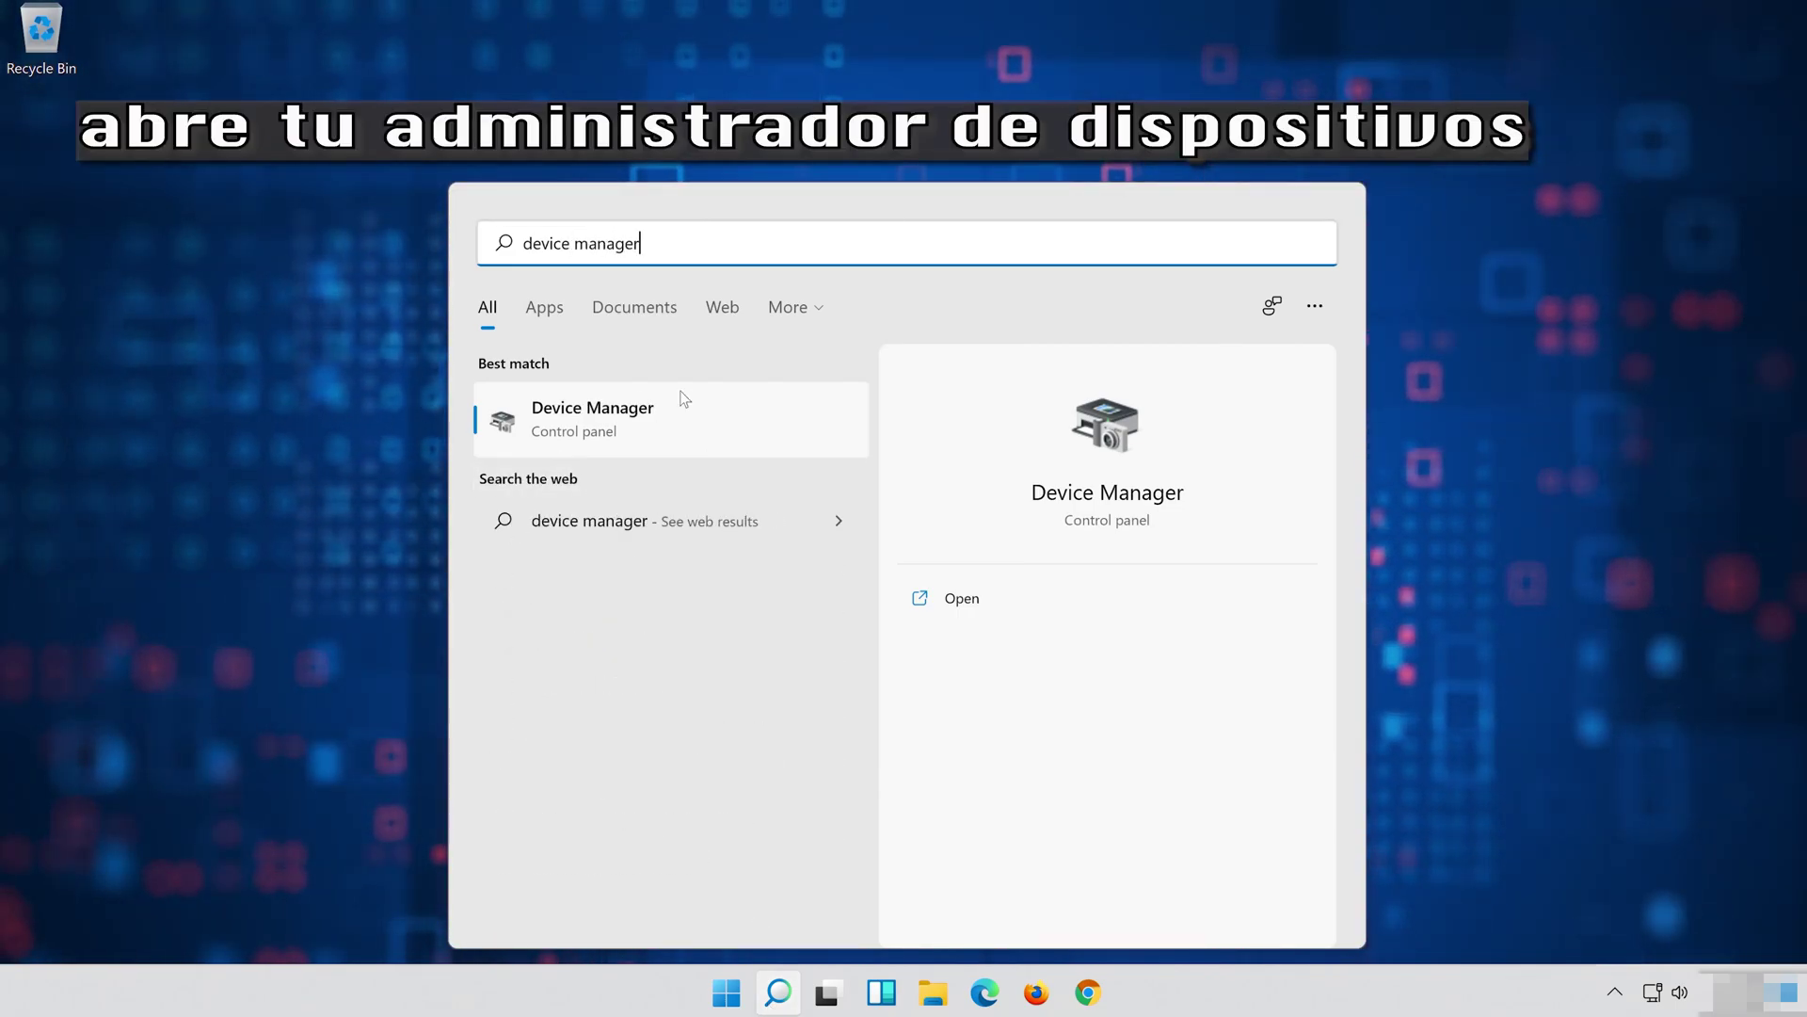
{"action": "left_click", "coordinate": [638, 431]}
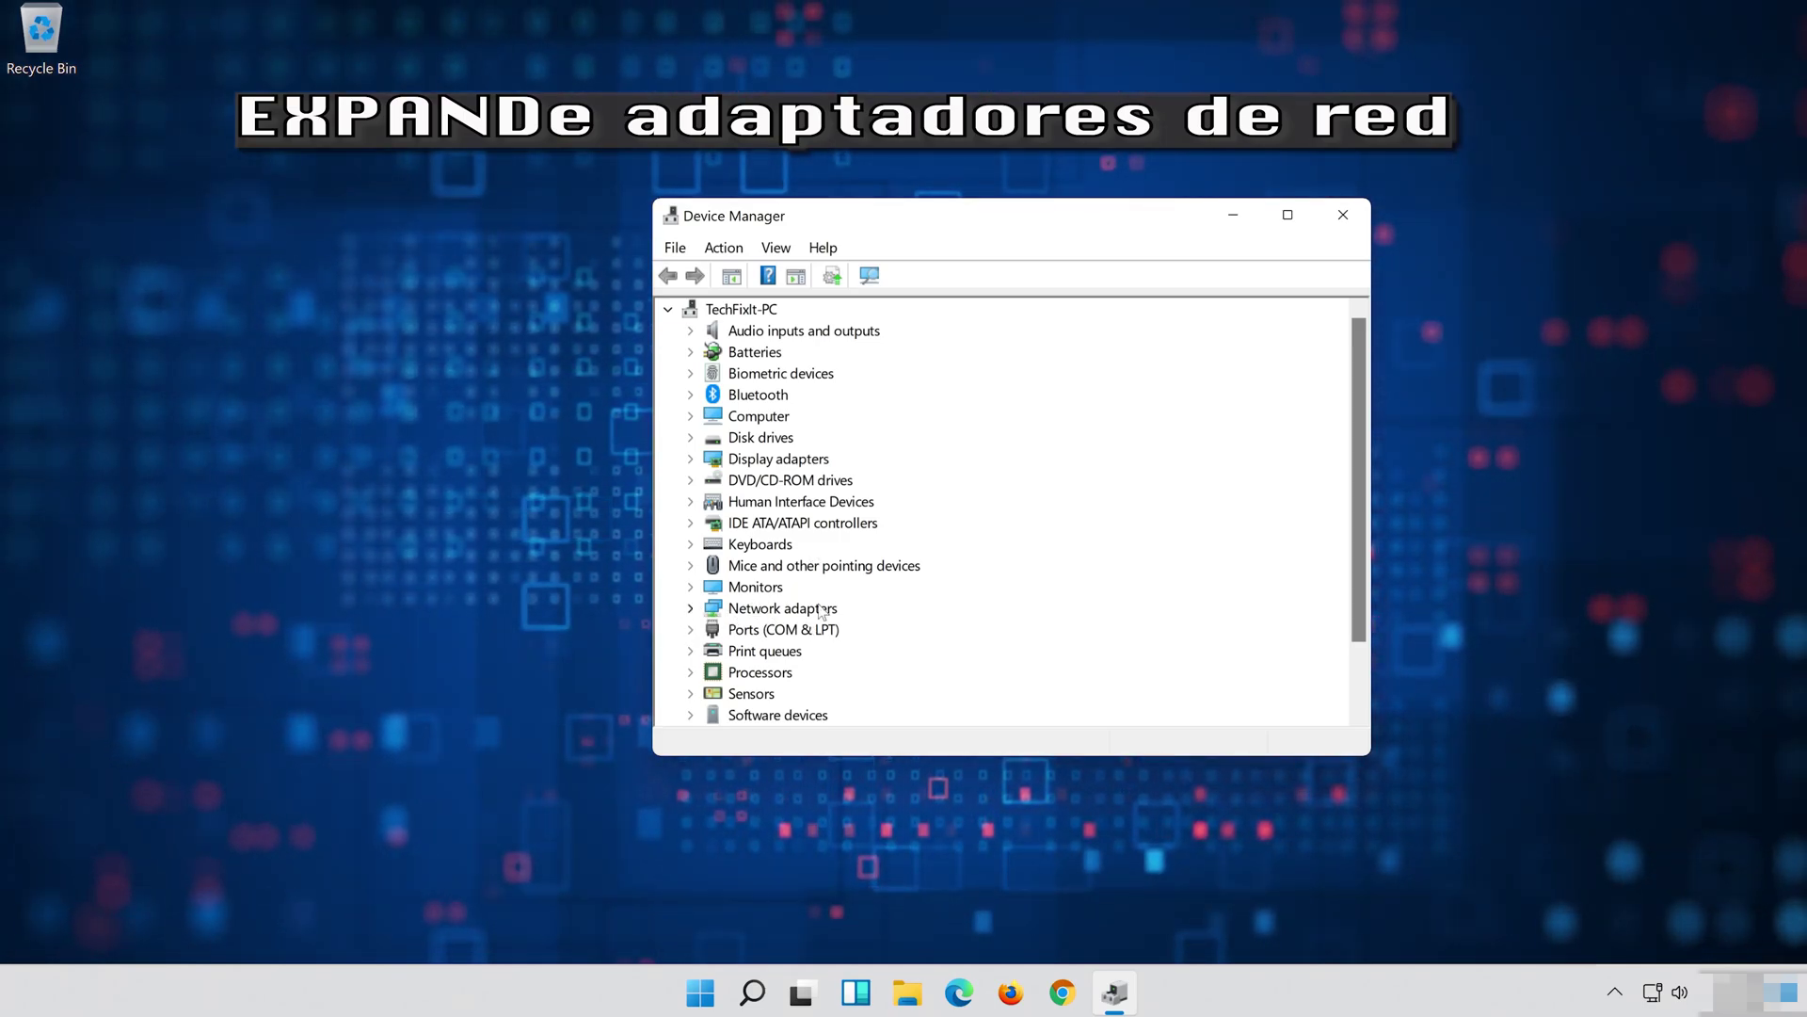
{"action": "left_click", "coordinate": [692, 609]}
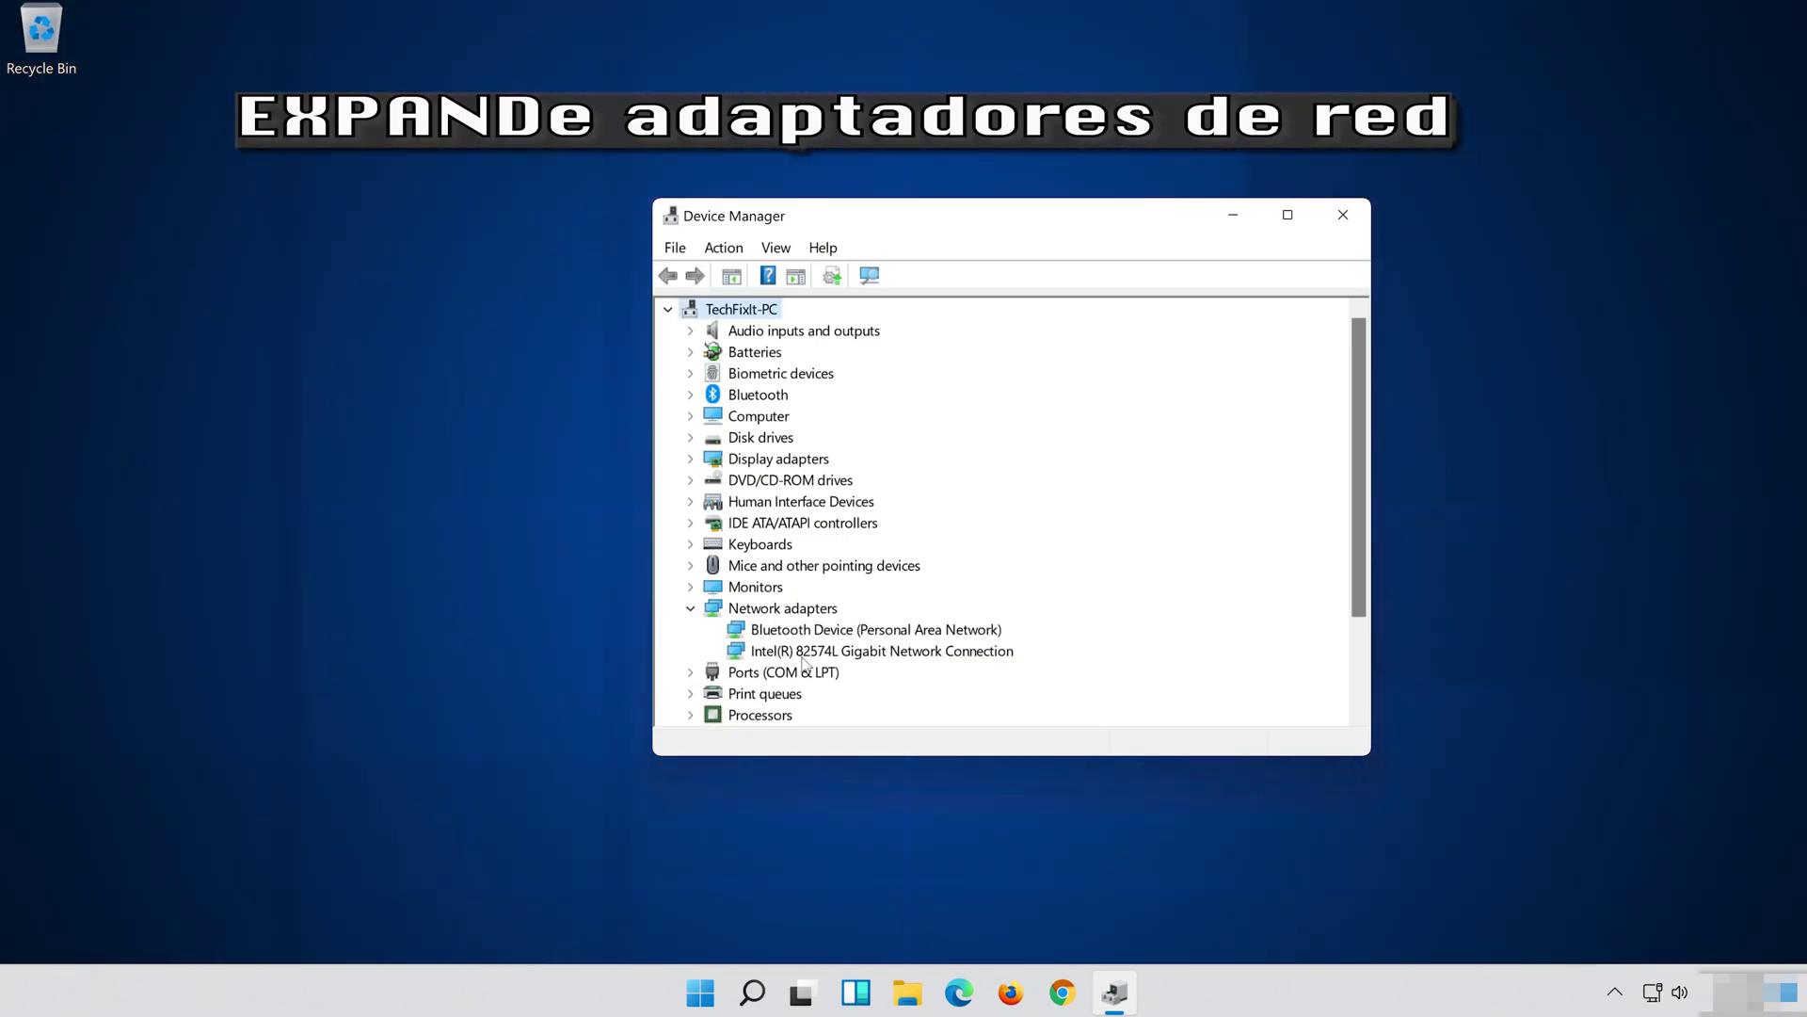
Uninstall the Intel(R) 82574L Gigabit Network Connection device from its driver properties and close Device Manager
{"action": "left_click", "coordinate": [810, 653]}
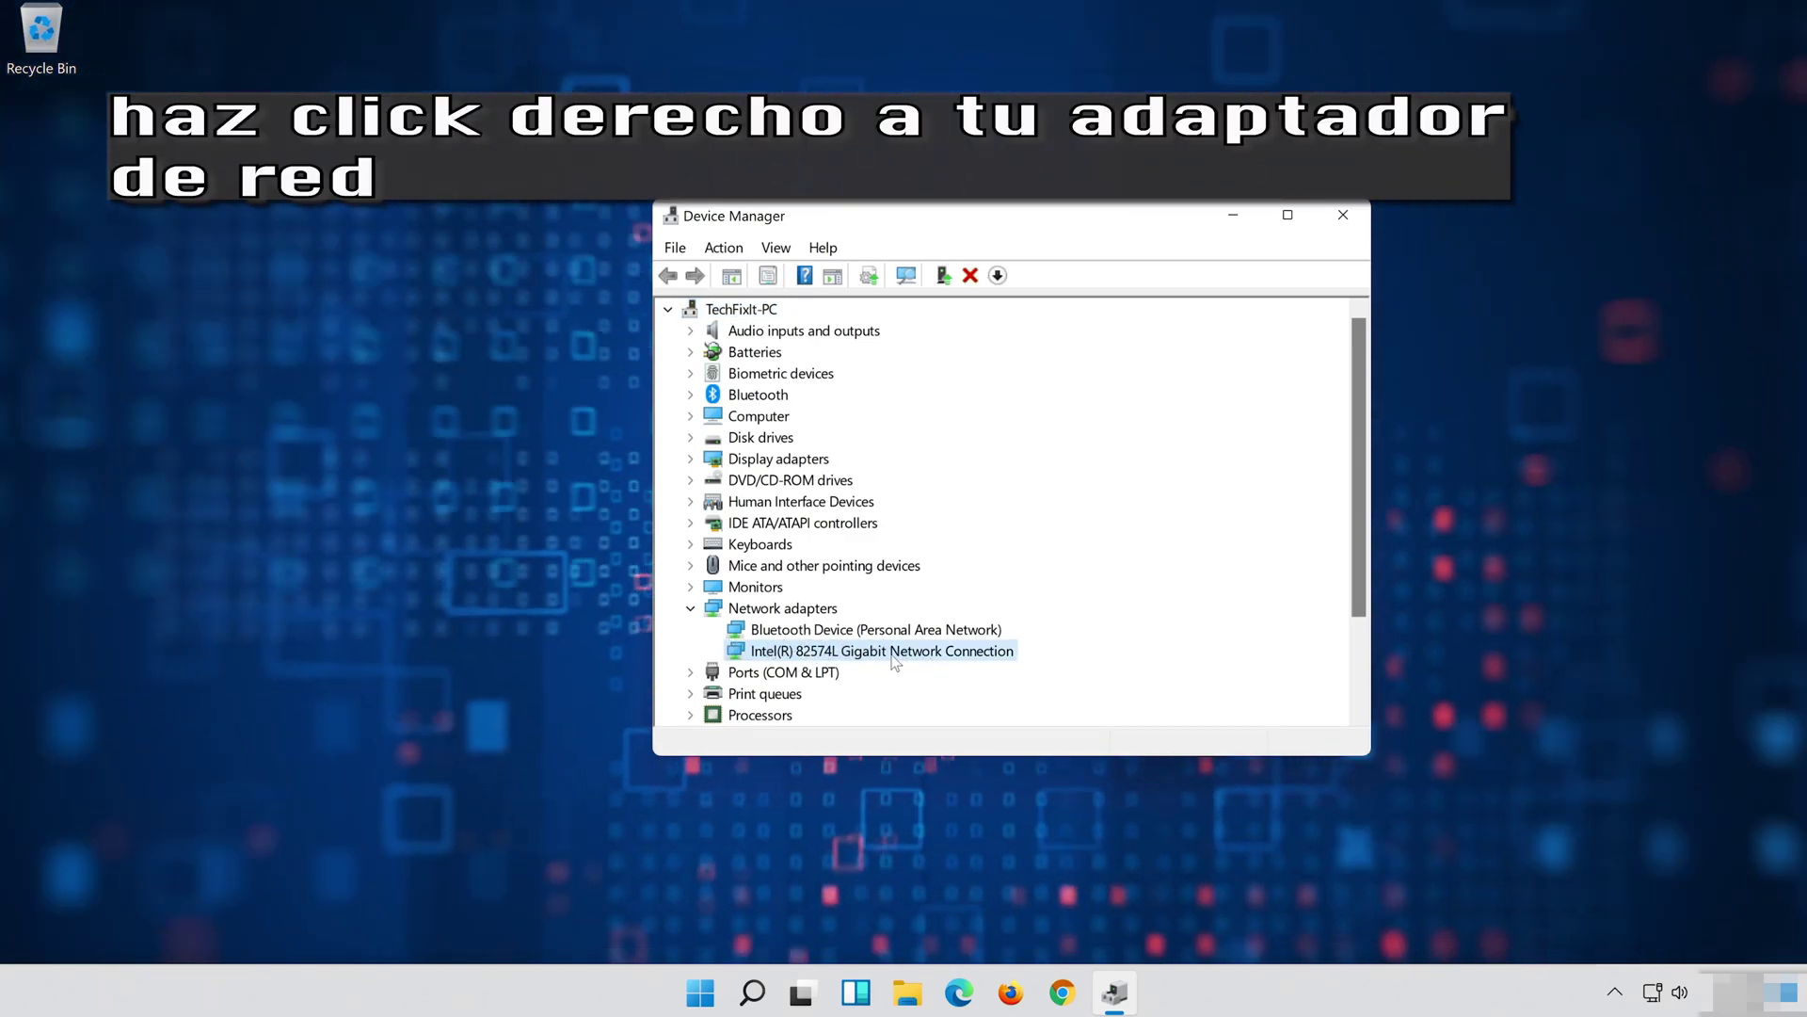
{"action": "right_click", "coordinate": [888, 658]}
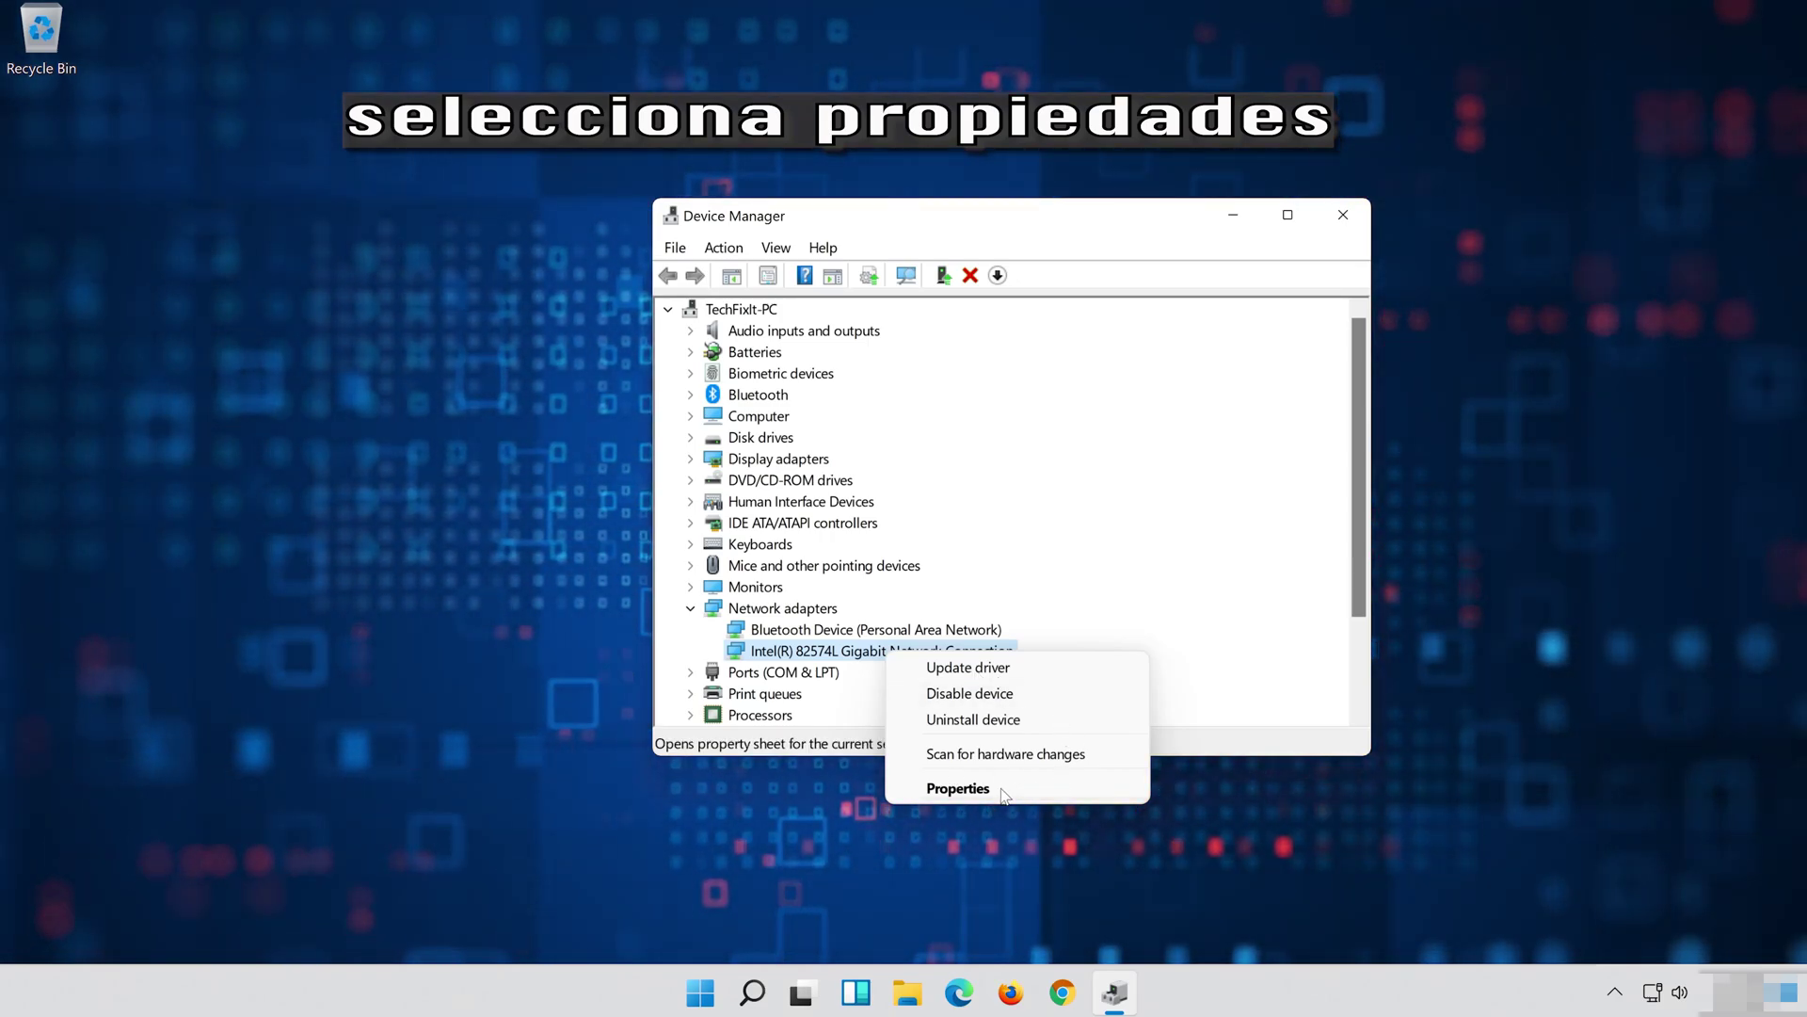
{"action": "left_click", "coordinate": [1003, 790]}
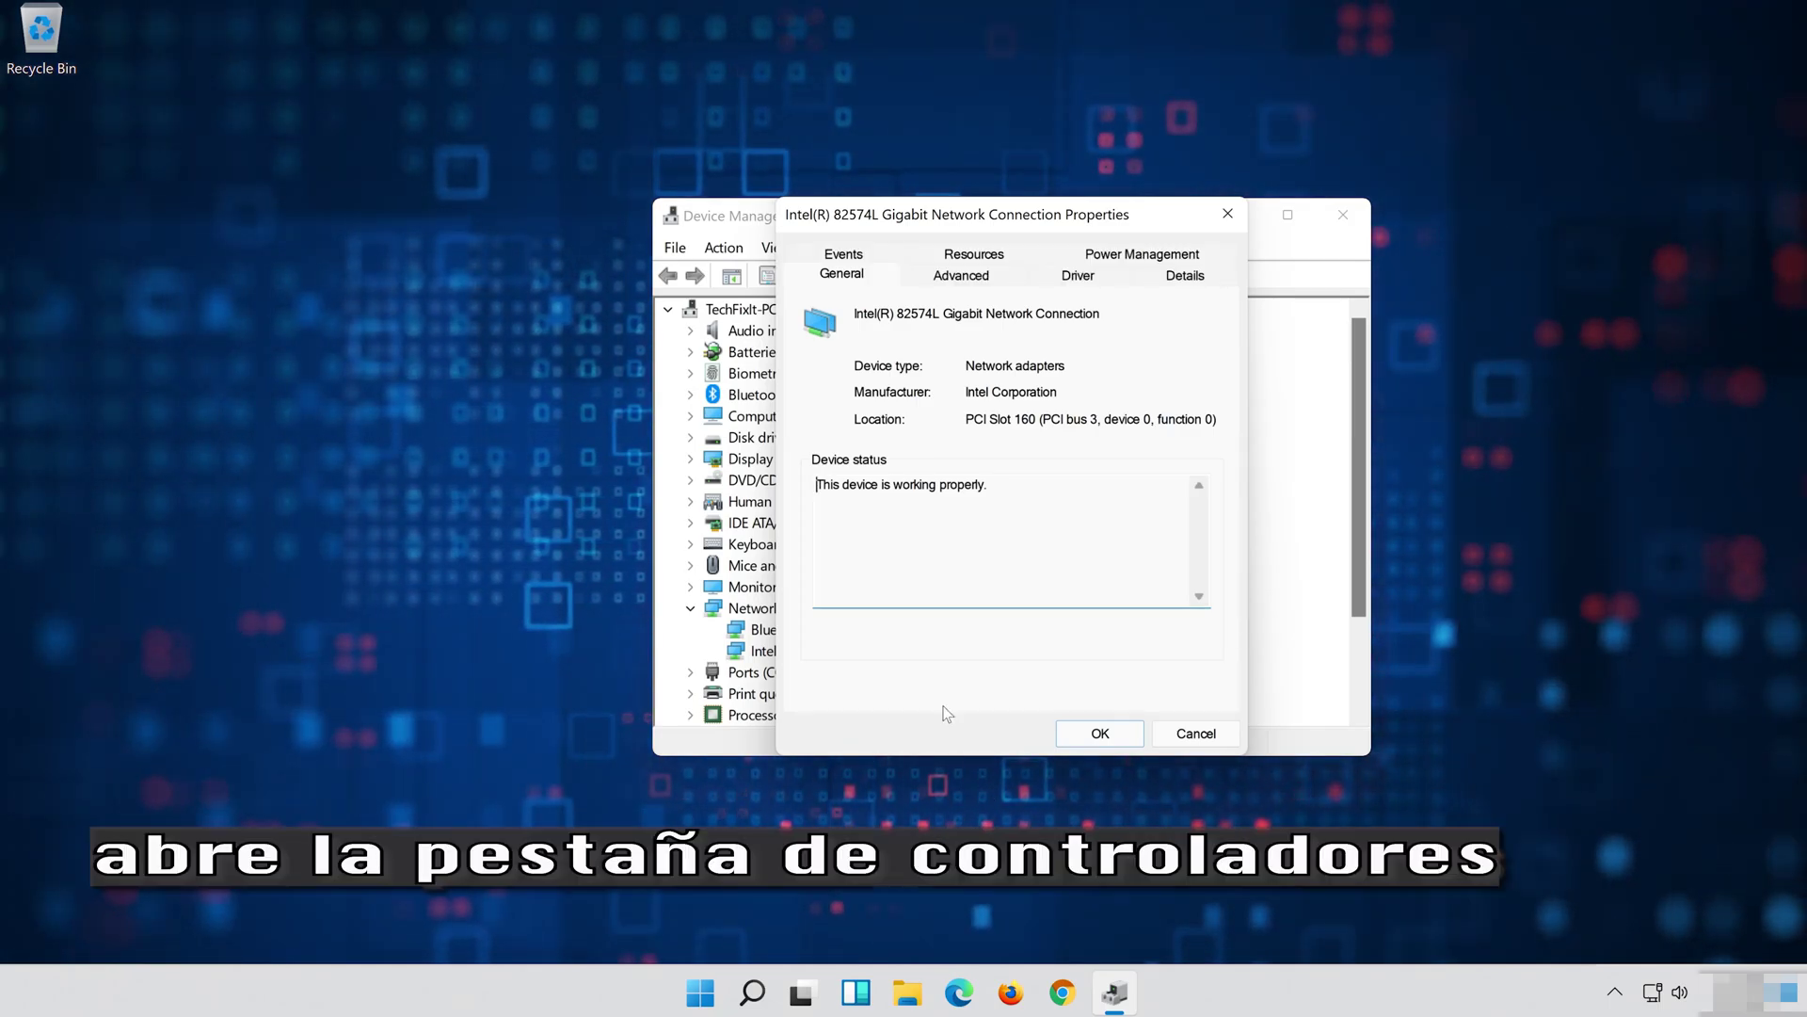
{"action": "left_click", "coordinate": [1089, 279]}
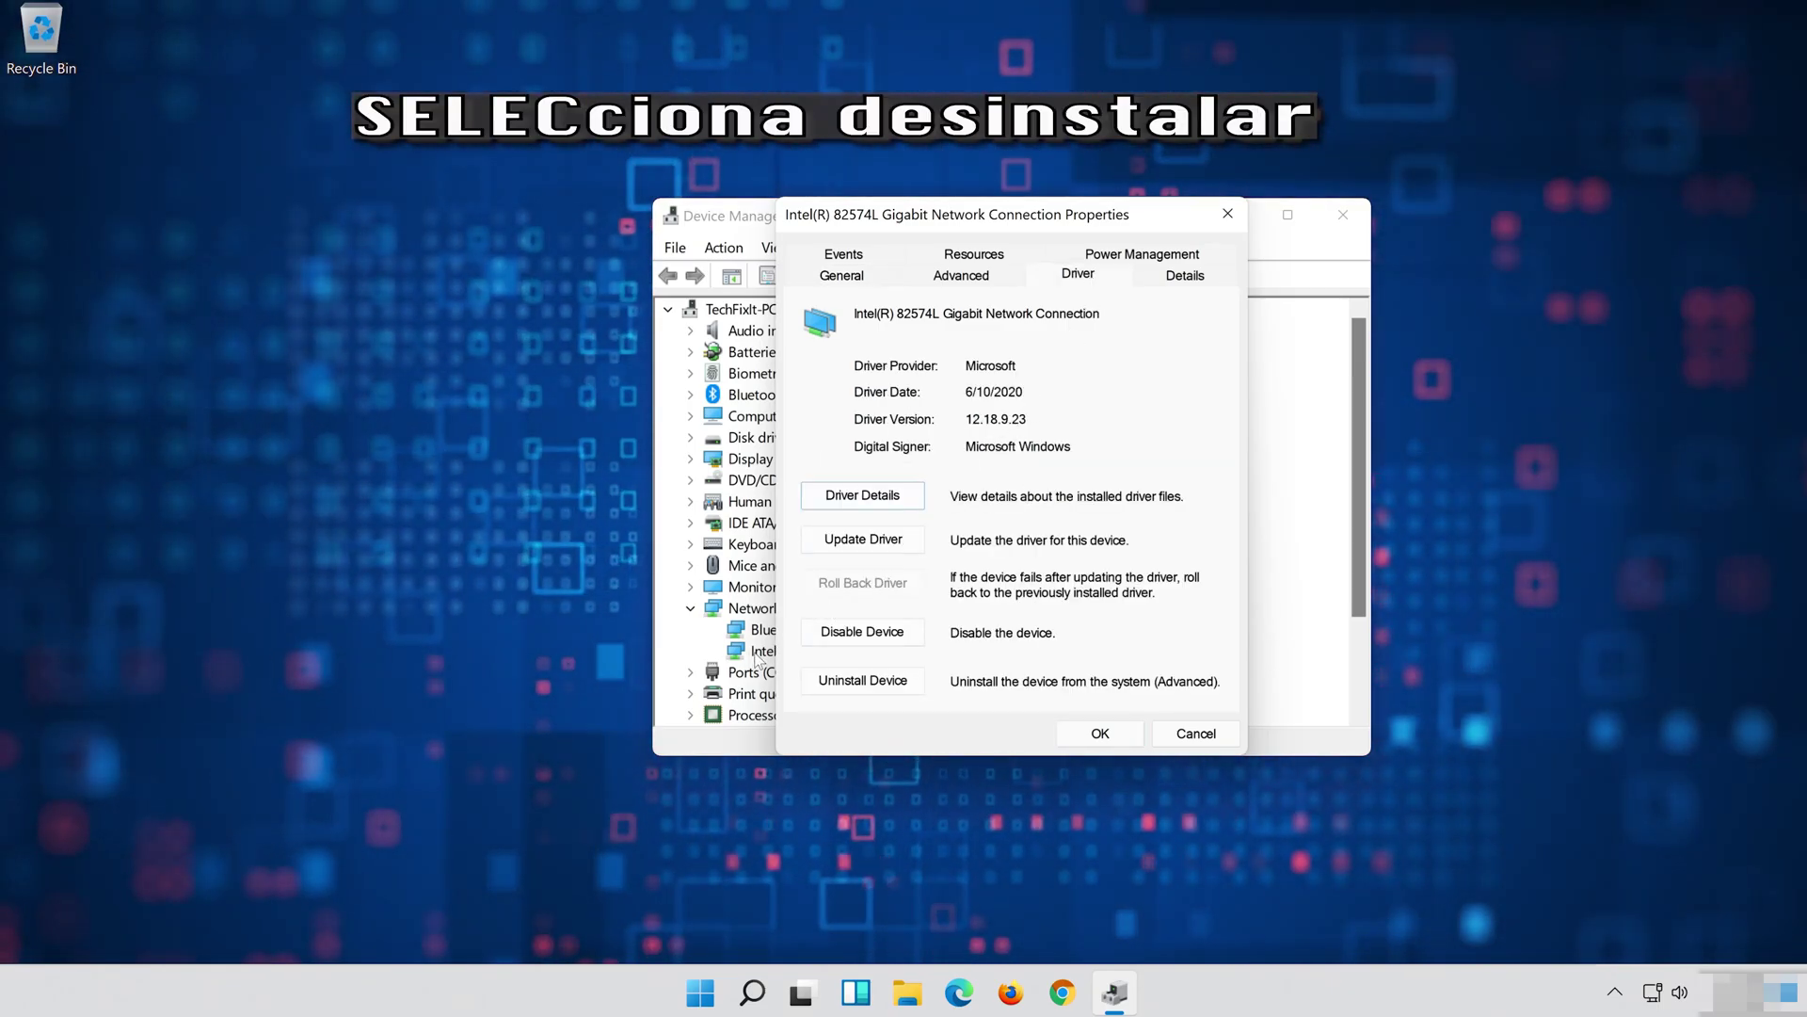
{"action": "left_click", "coordinate": [873, 681]}
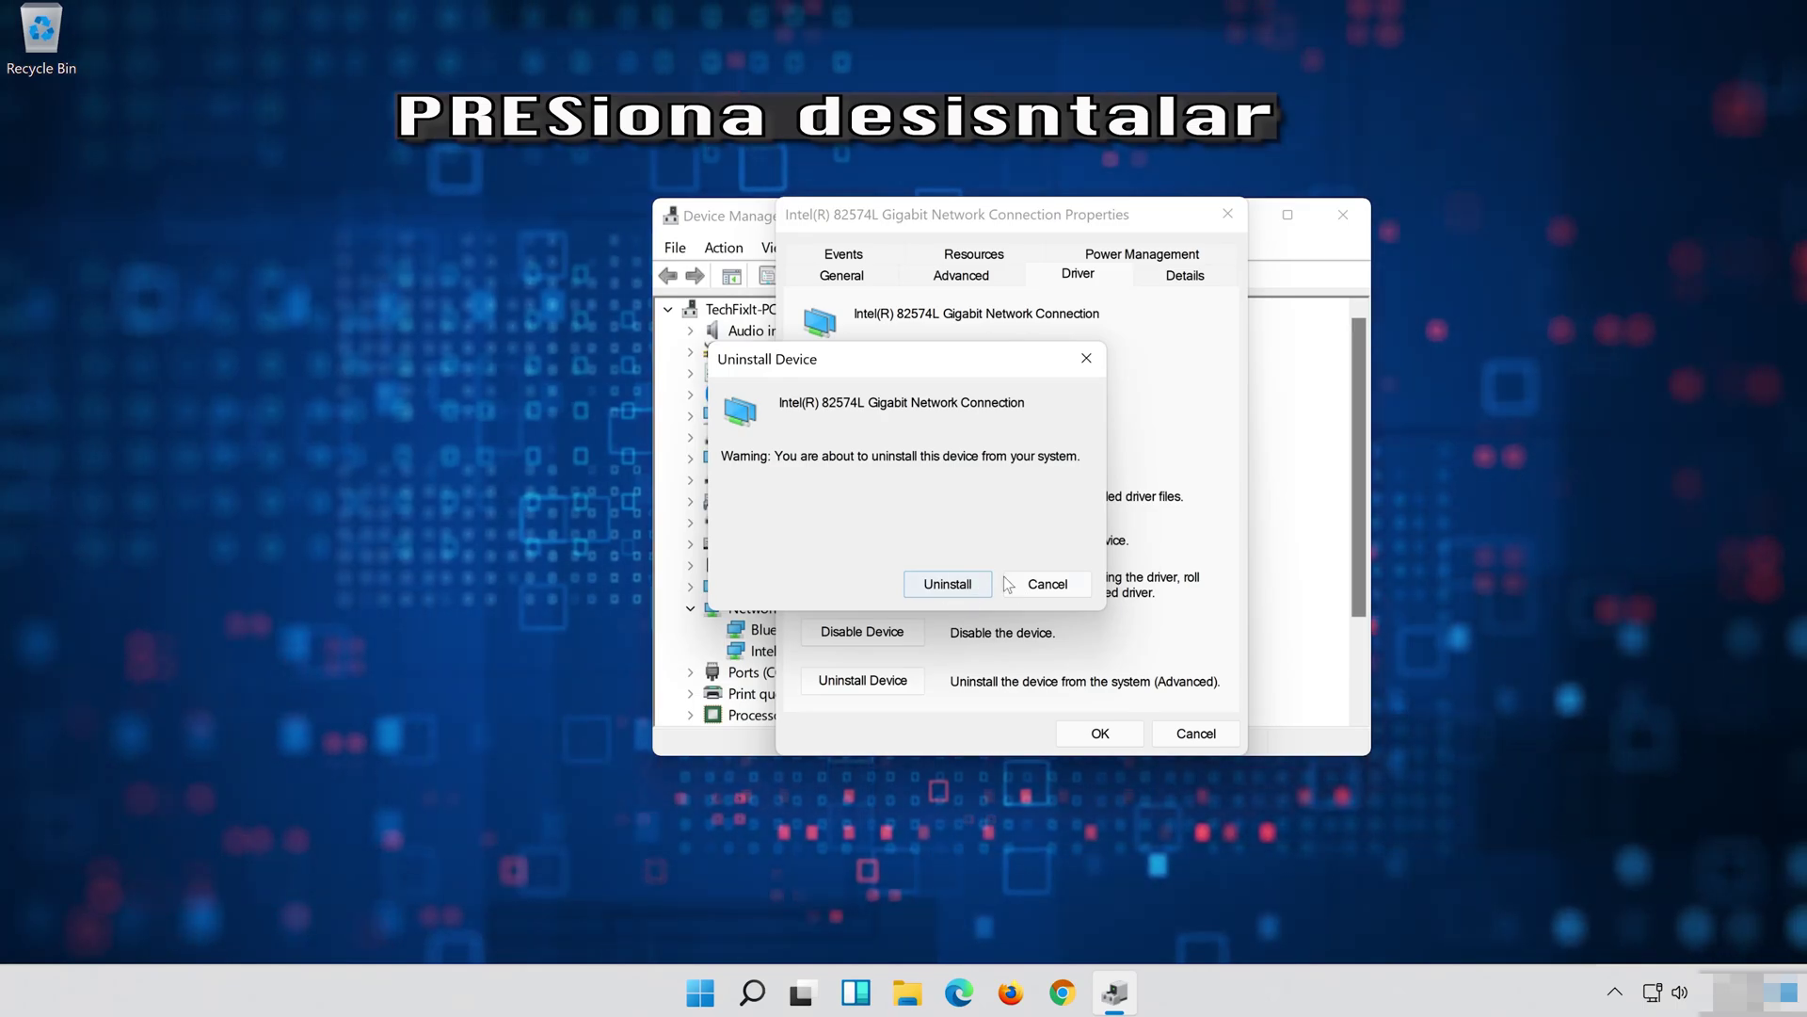
{"action": "left_click", "coordinate": [947, 586]}
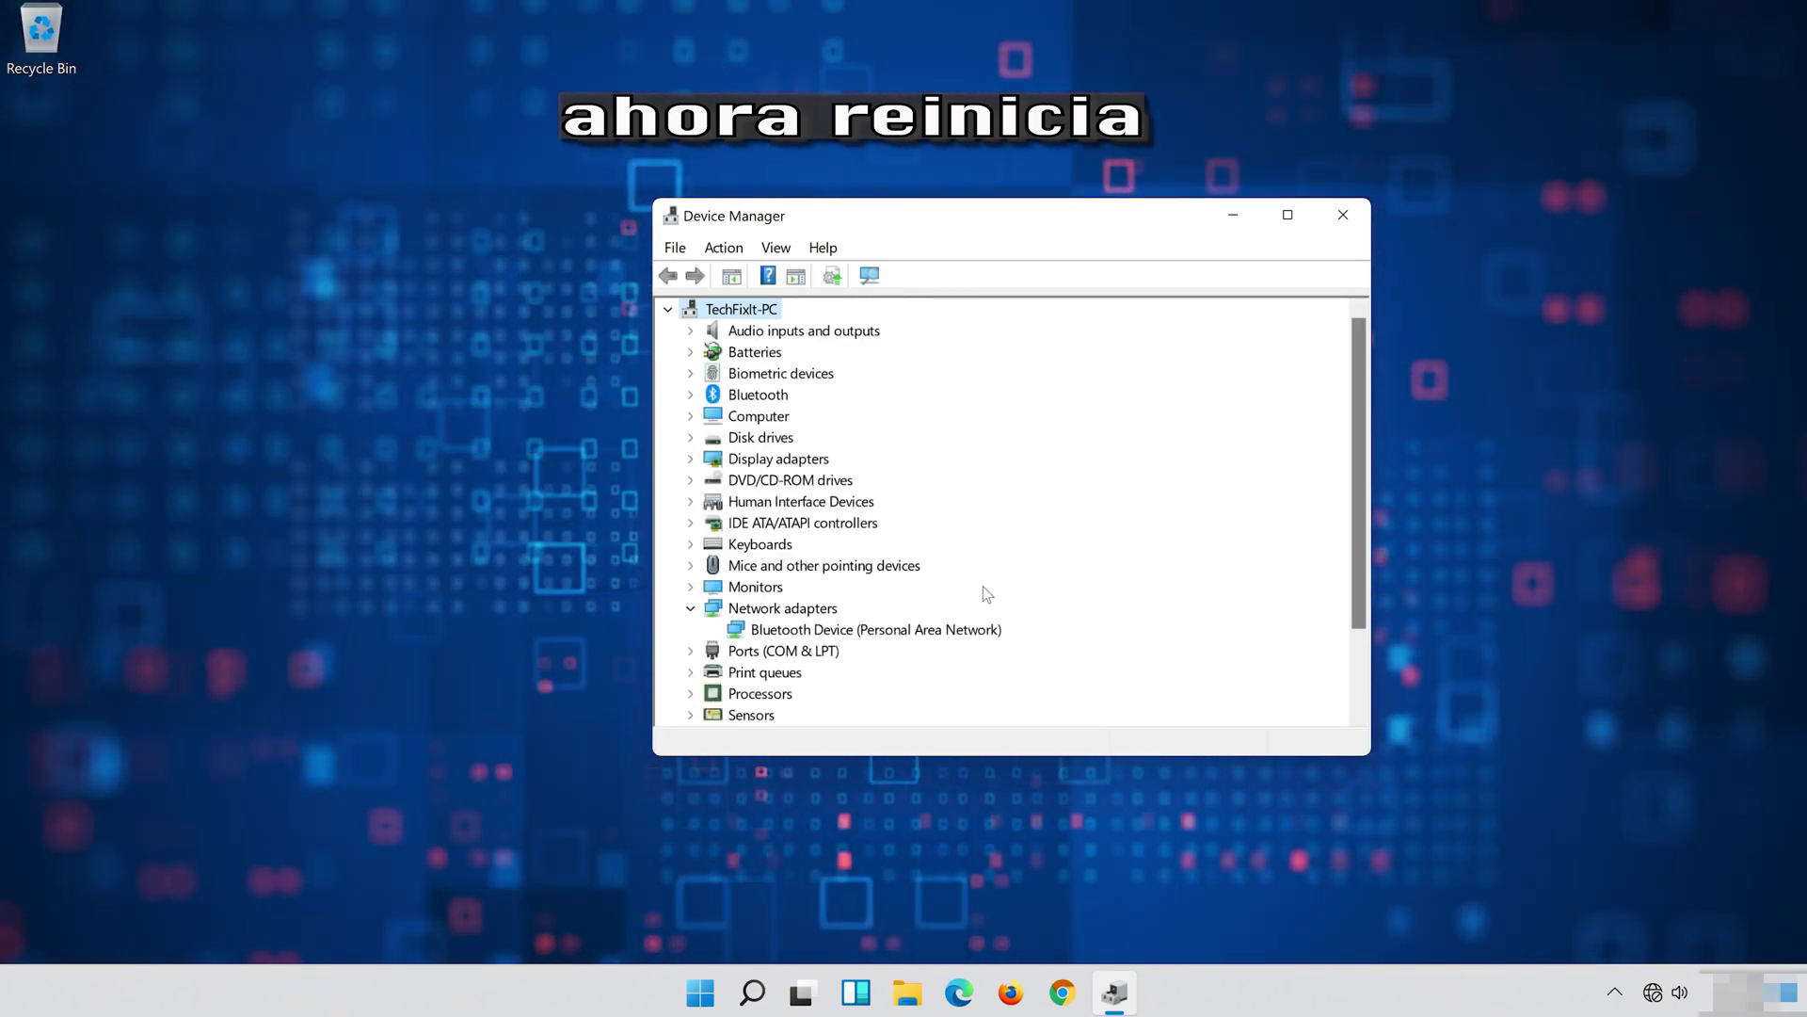
{"action": "left_click", "coordinate": [1356, 217]}
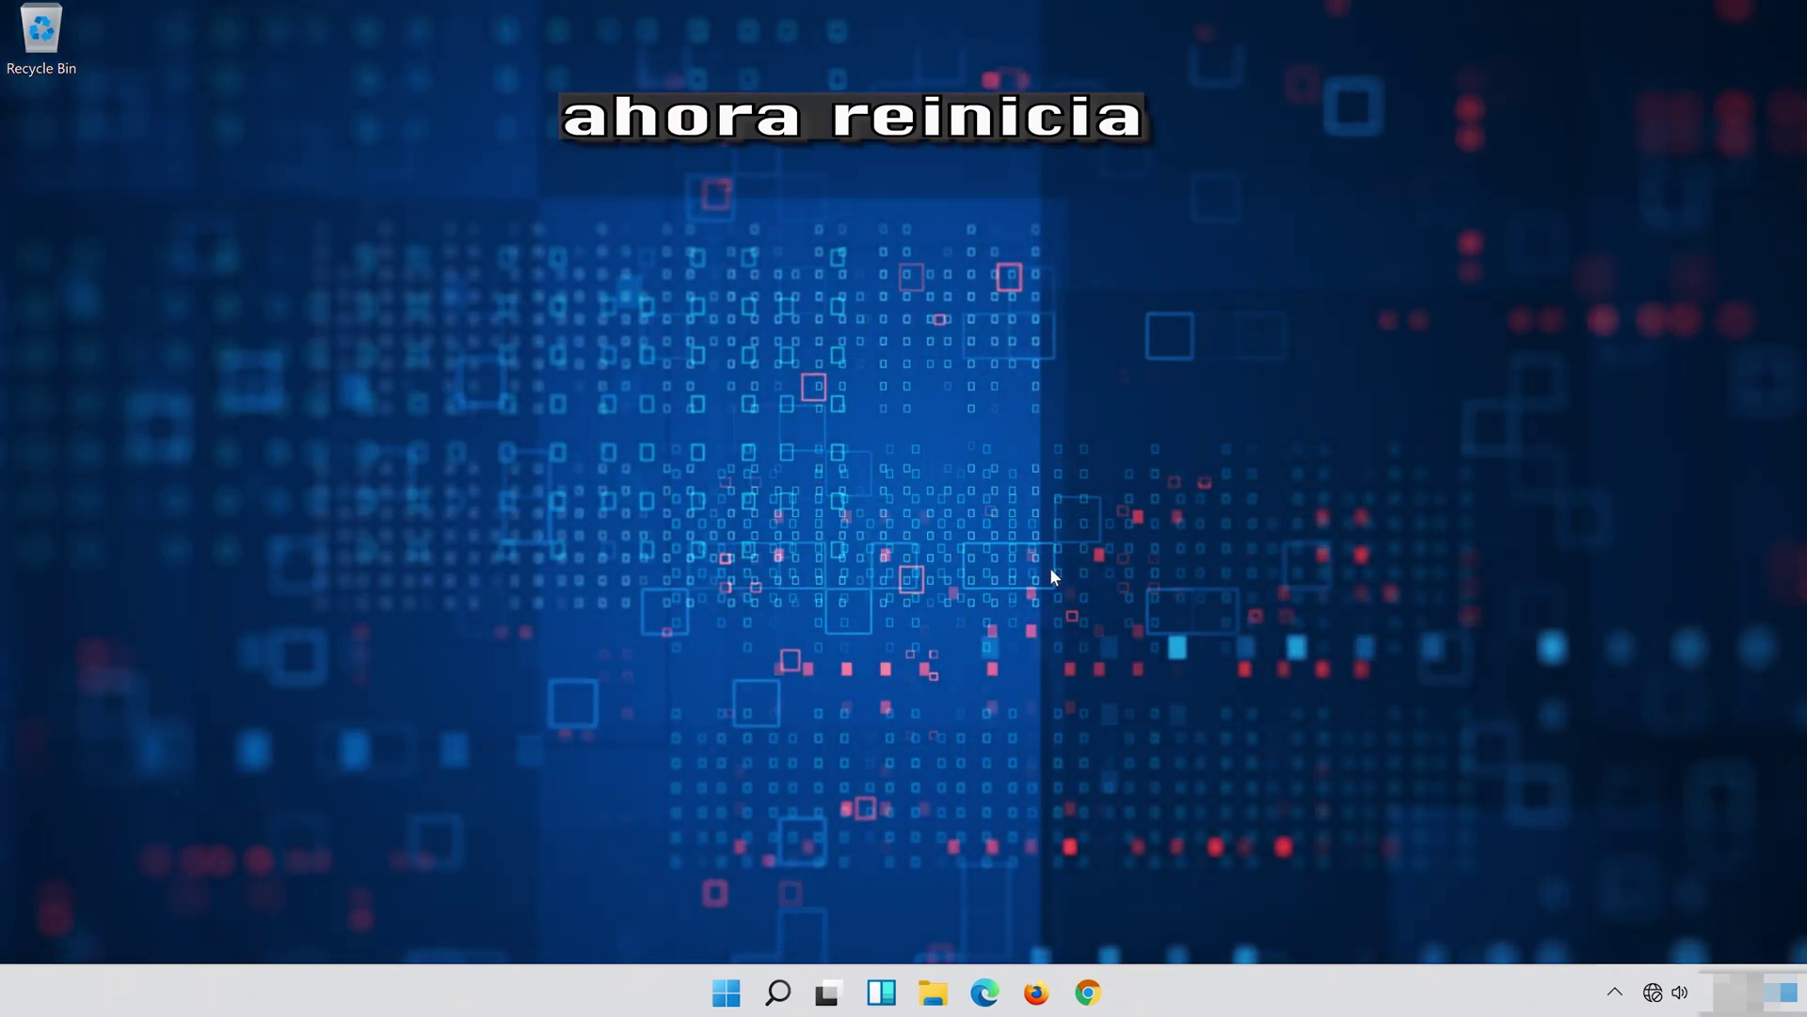
Restart the computer
{"action": "left_click", "coordinate": [726, 998]}
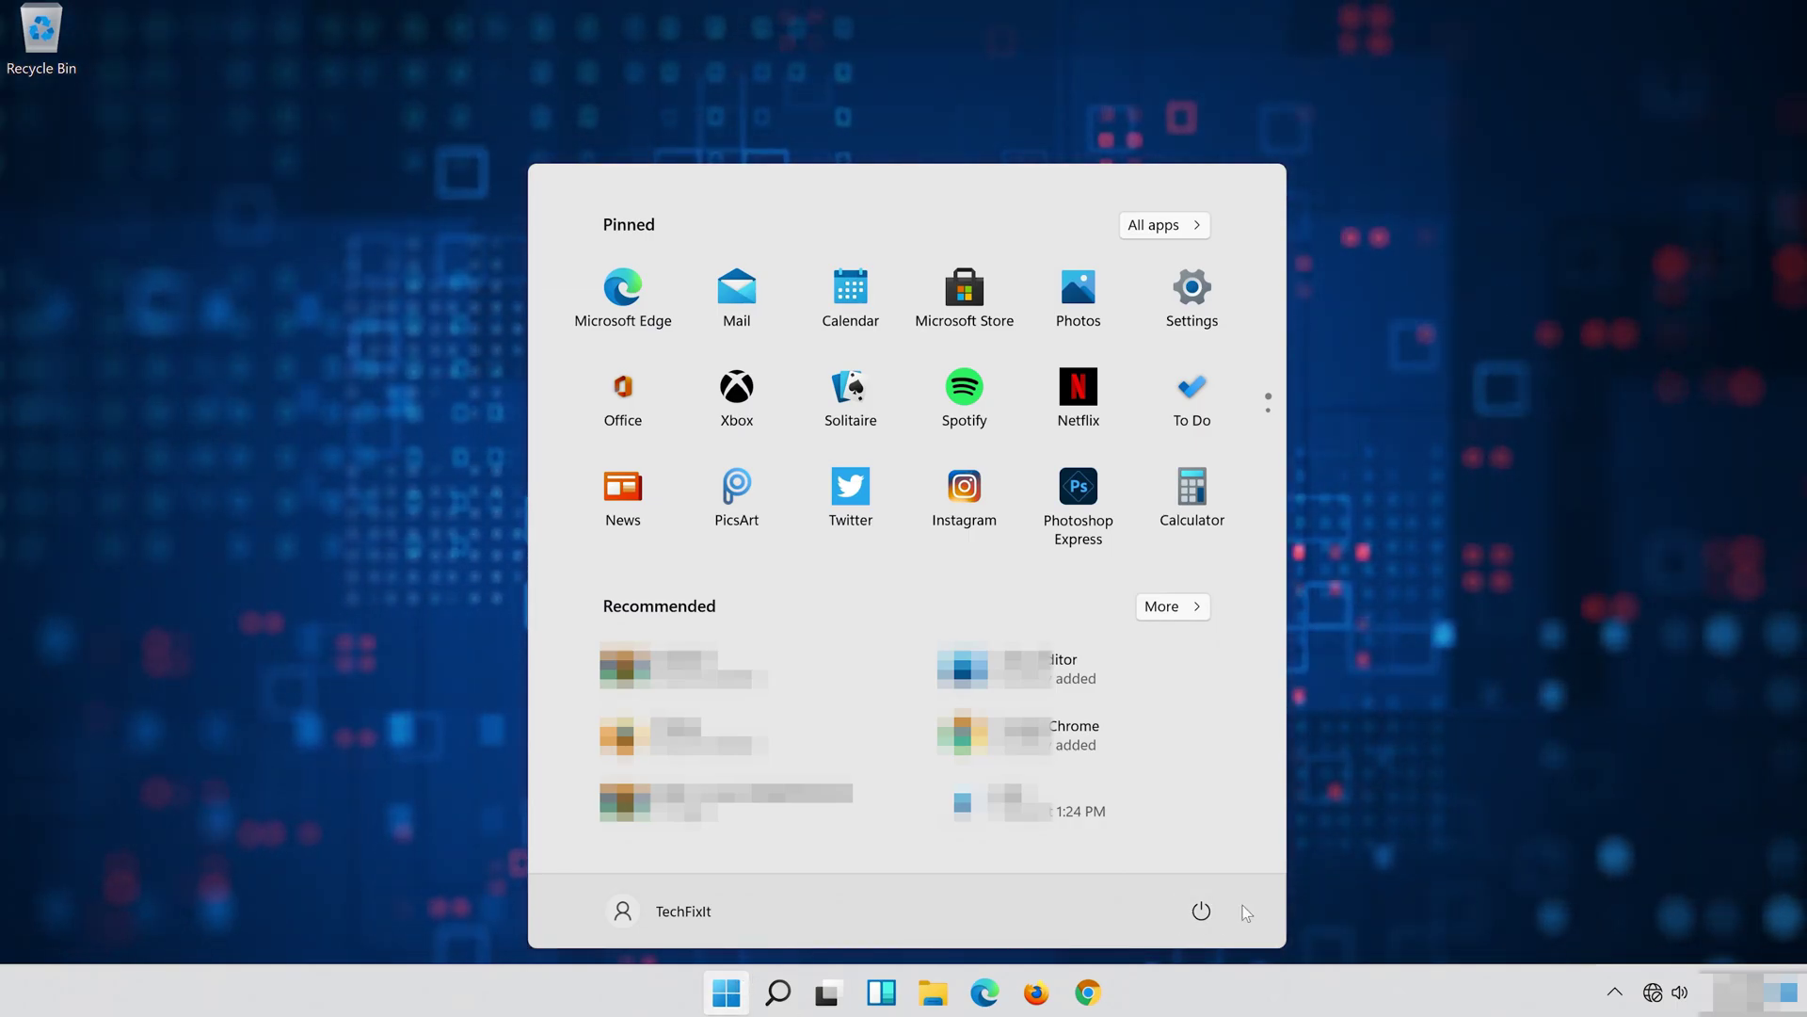
{"action": "left_click", "coordinate": [1214, 913]}
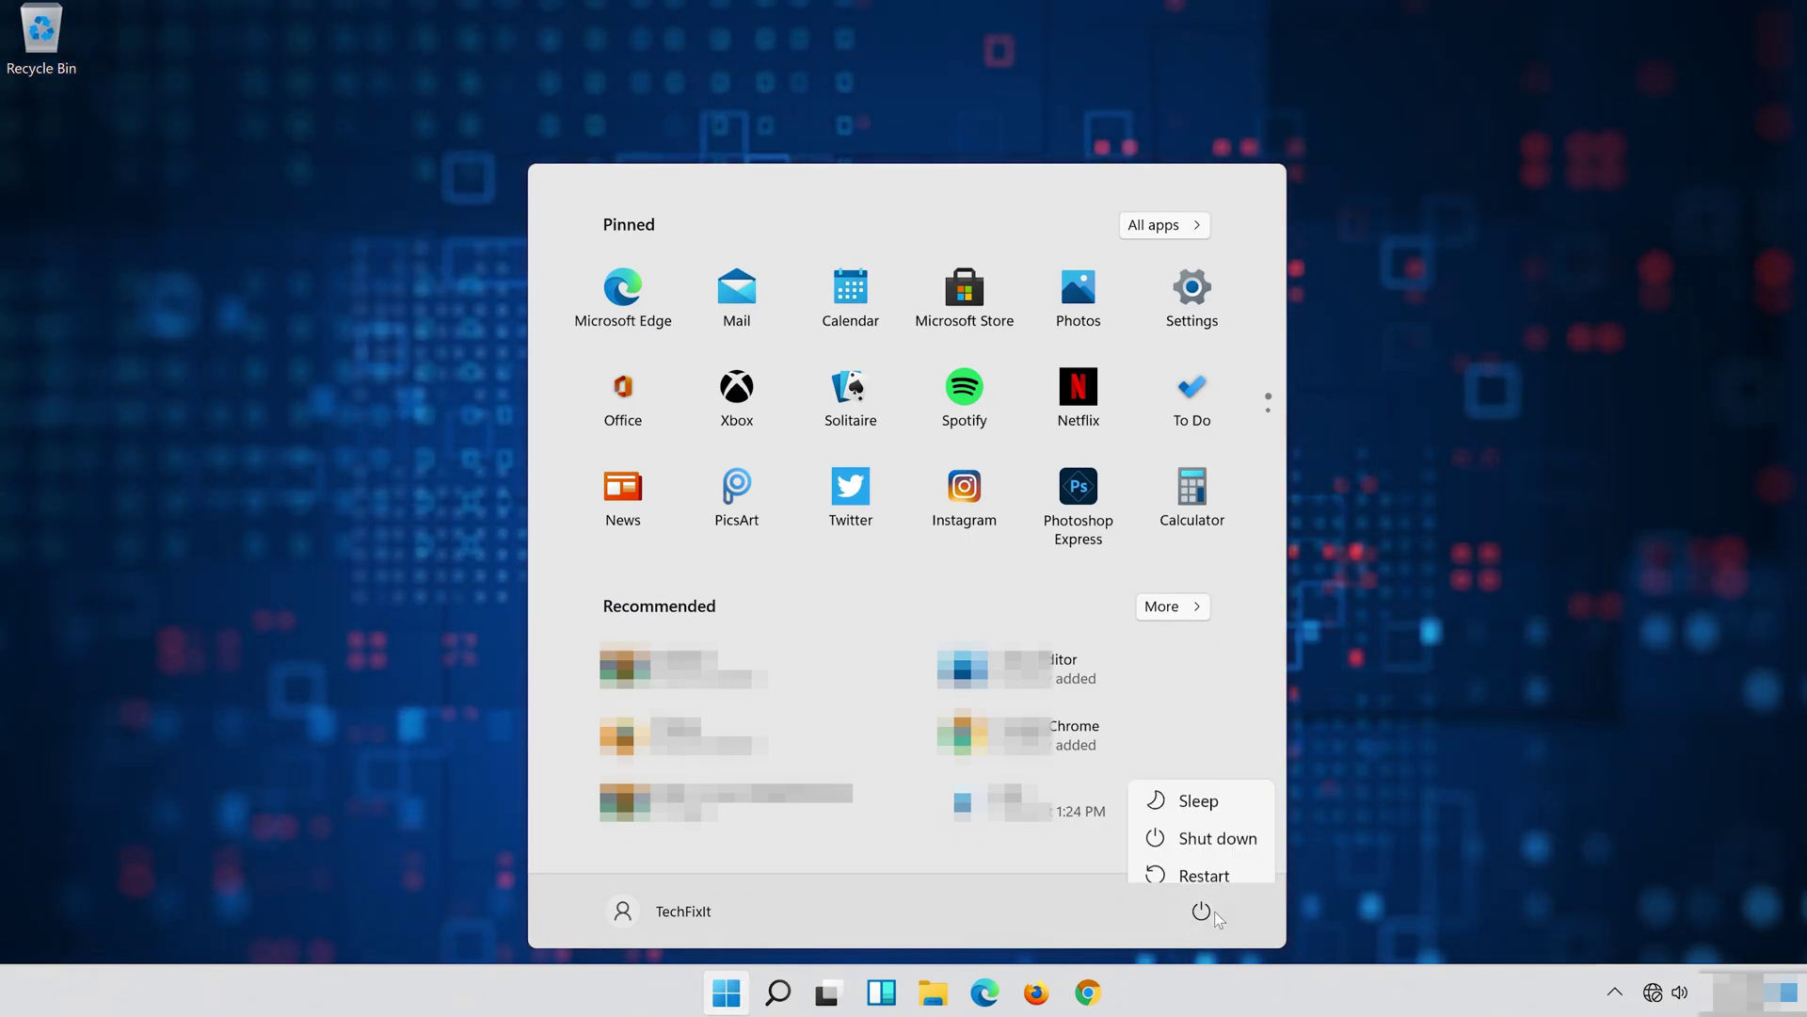
{"action": "left_click", "coordinate": [1204, 860]}
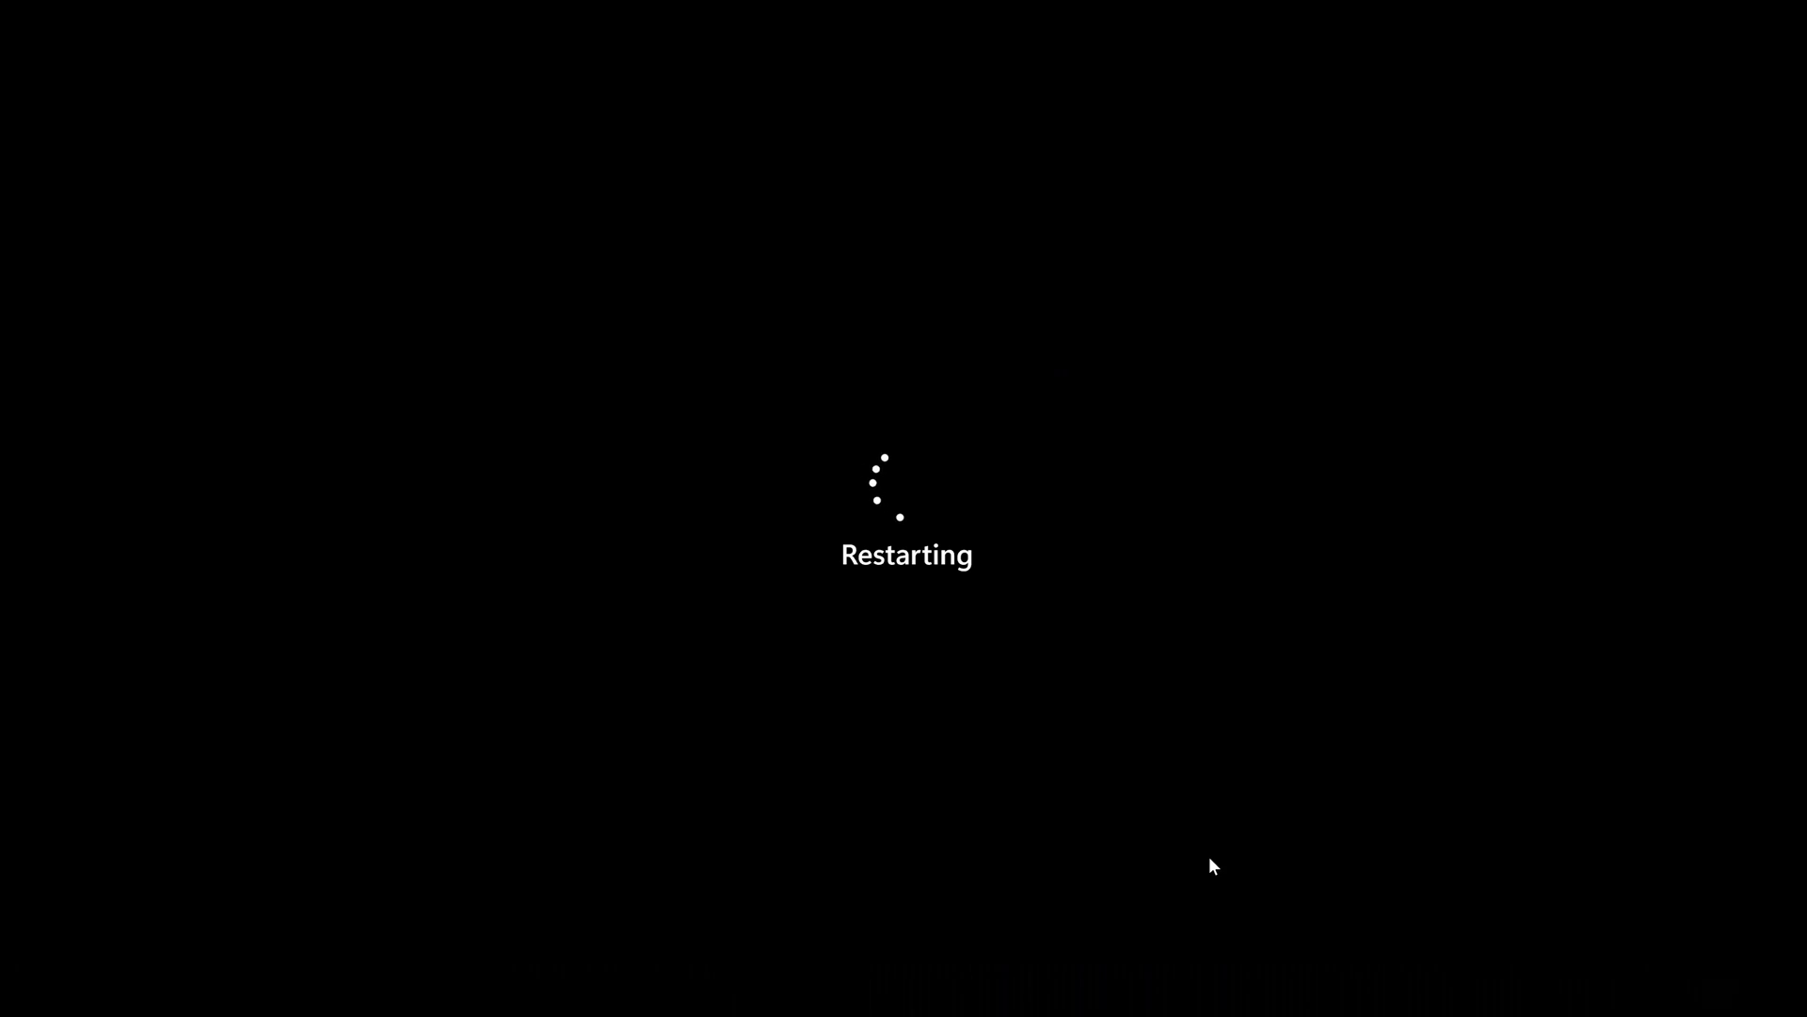